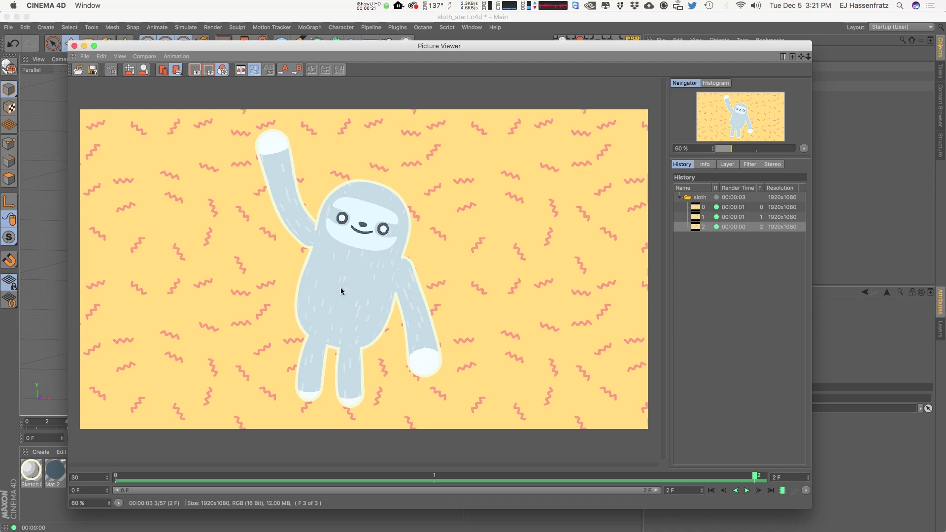
- Switch to Photoshop, look through the open shape textures from outline_circle.psd to squiggles.psd, and return to Cinema 4D
left_click(411, 237)
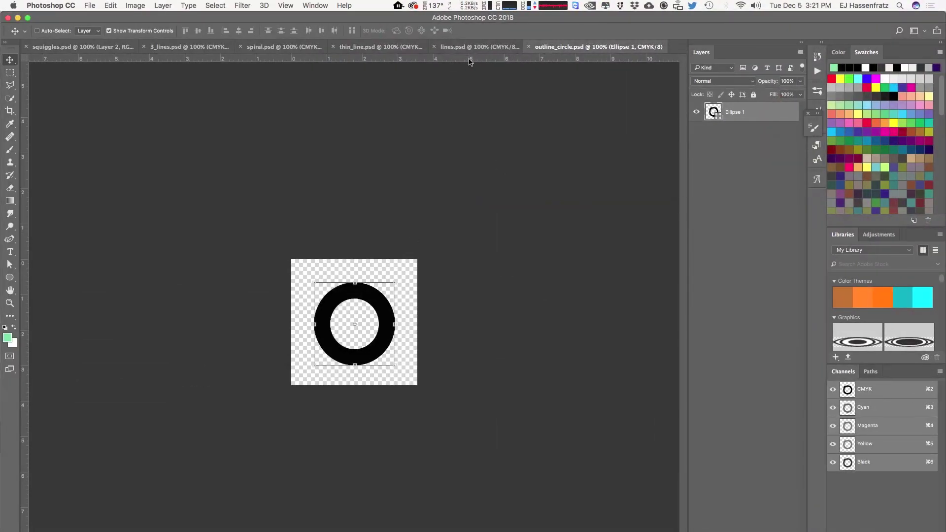
left_click(470, 47)
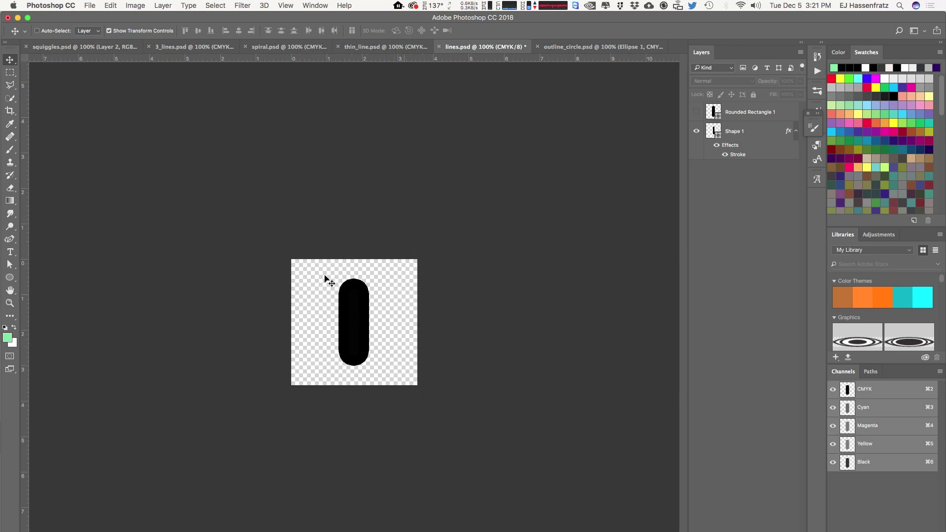
left_click(385, 47)
left_click(279, 48)
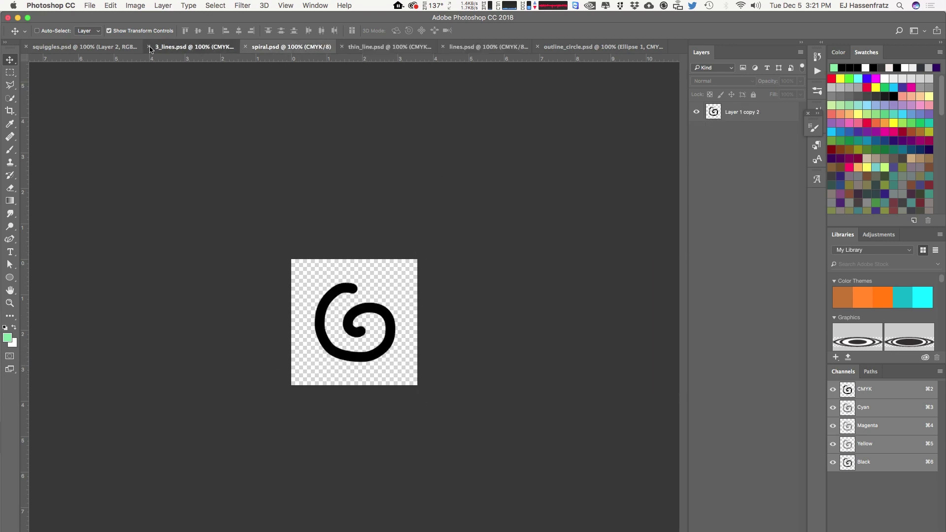
left_click(195, 47)
left_click(84, 46)
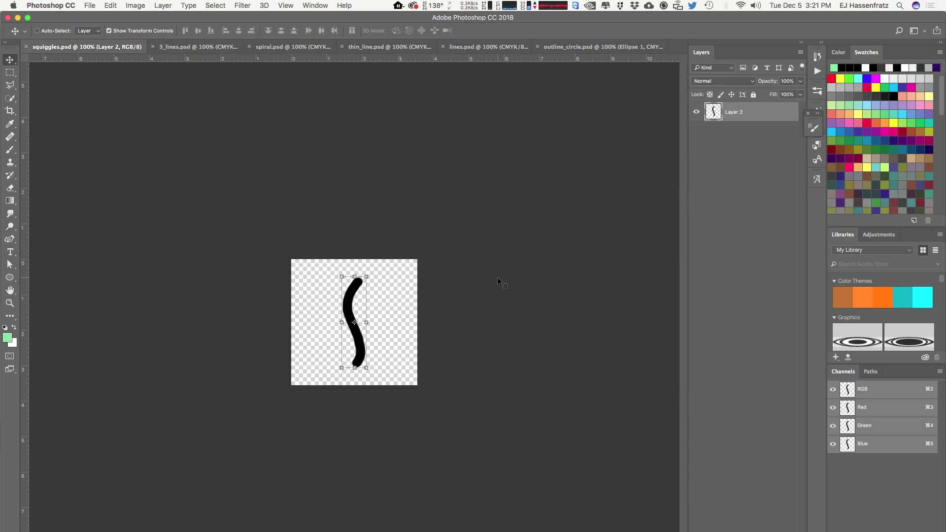
key("ctrl+Right")
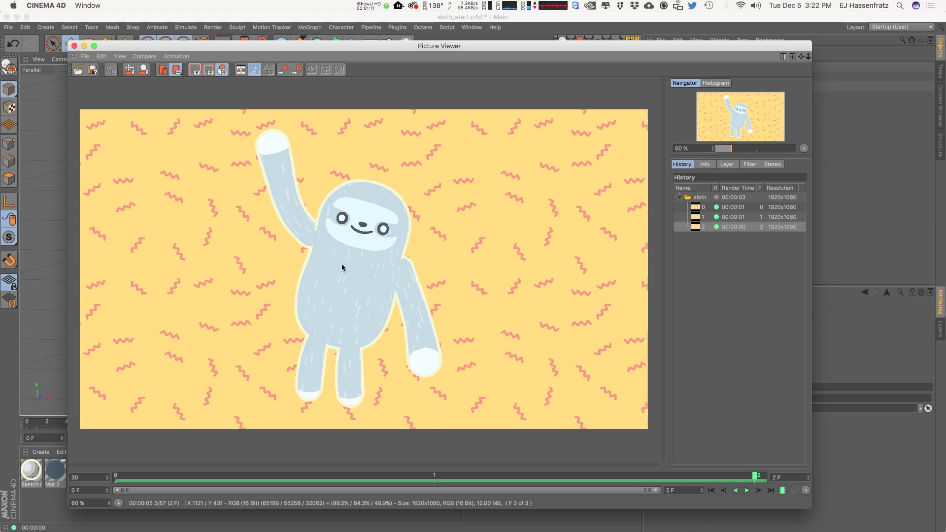
- Load the Sketch and Toon Hatch shader into the Body material's Luminance texture and open the shader's properties
left_click(74, 45)
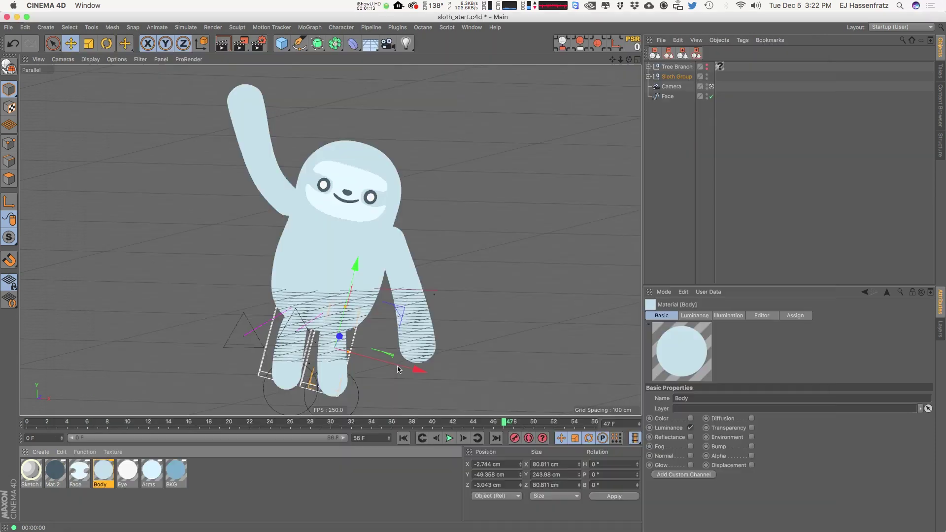
left_click(690, 217)
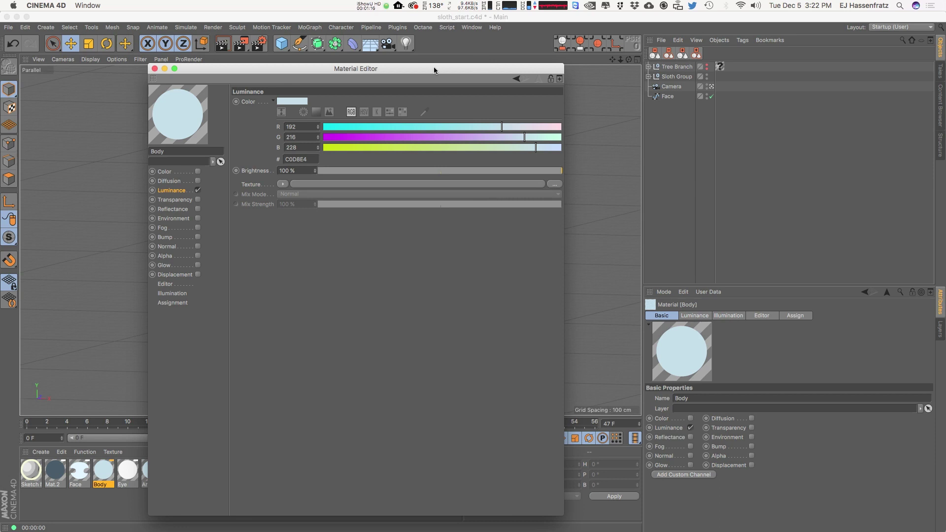
left_click_drag(434, 68, 743, 56)
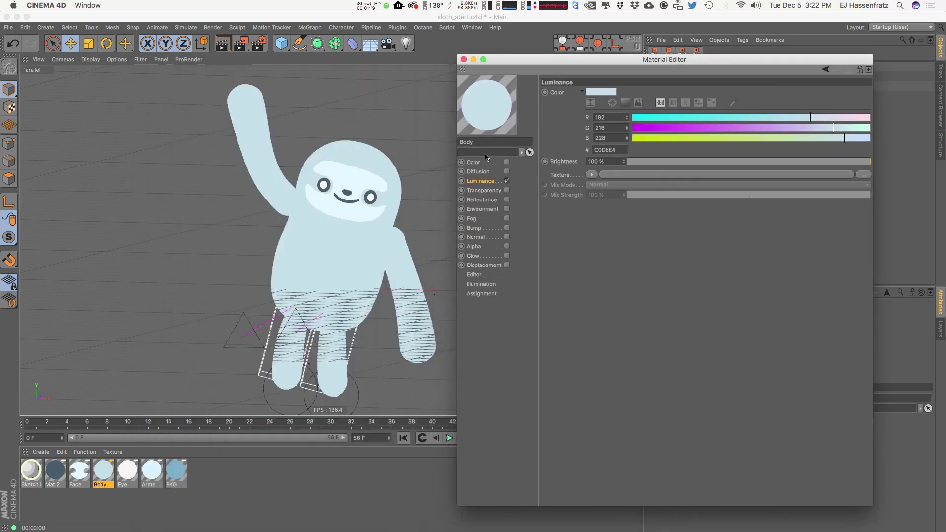
left_click(592, 175)
mouse_move(599, 396)
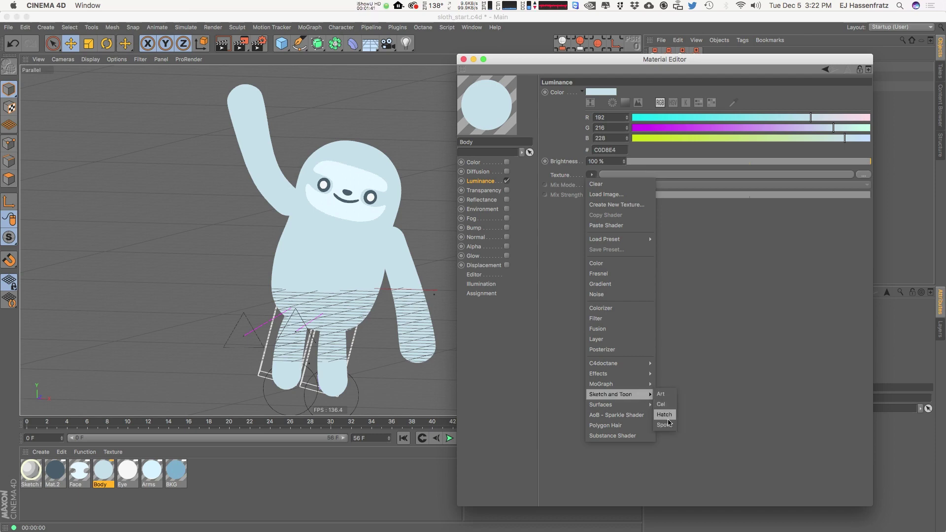
left_click(665, 415)
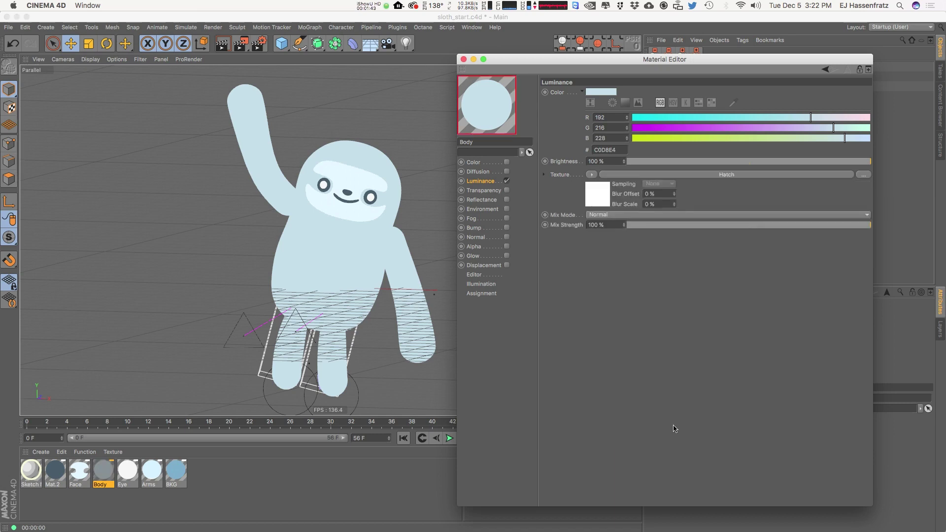
left_click(638, 175)
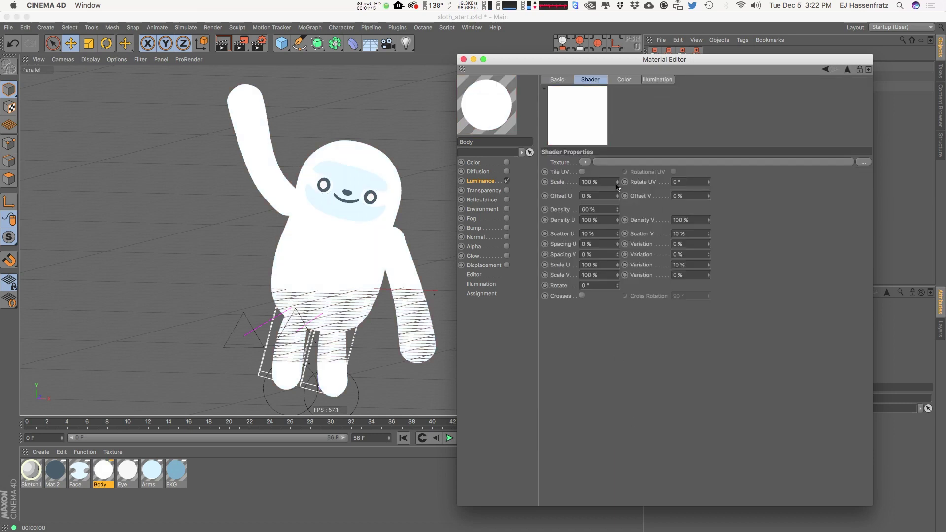
- Start an interactive render region covering the whole viewport and adjust its preview quality
left_click(241, 43)
left_click(351, 269)
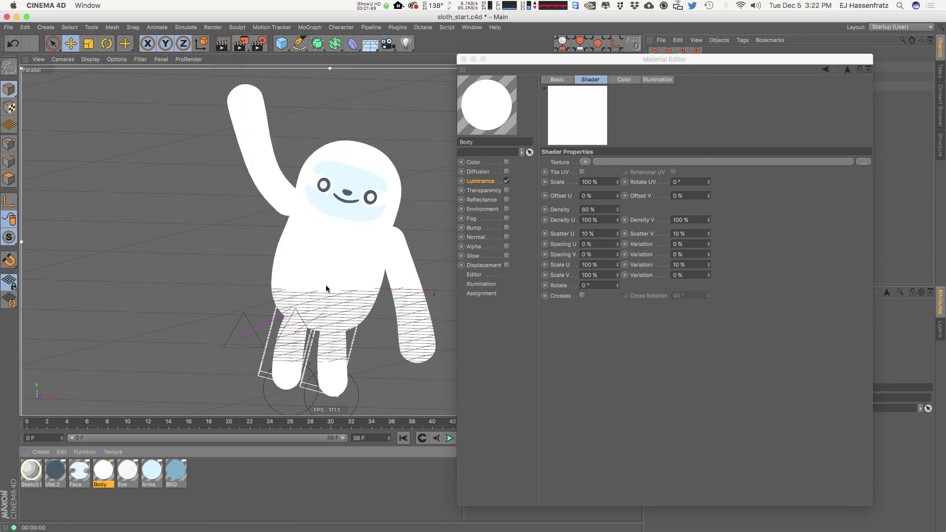
left_click_drag(517, 61, 740, 76)
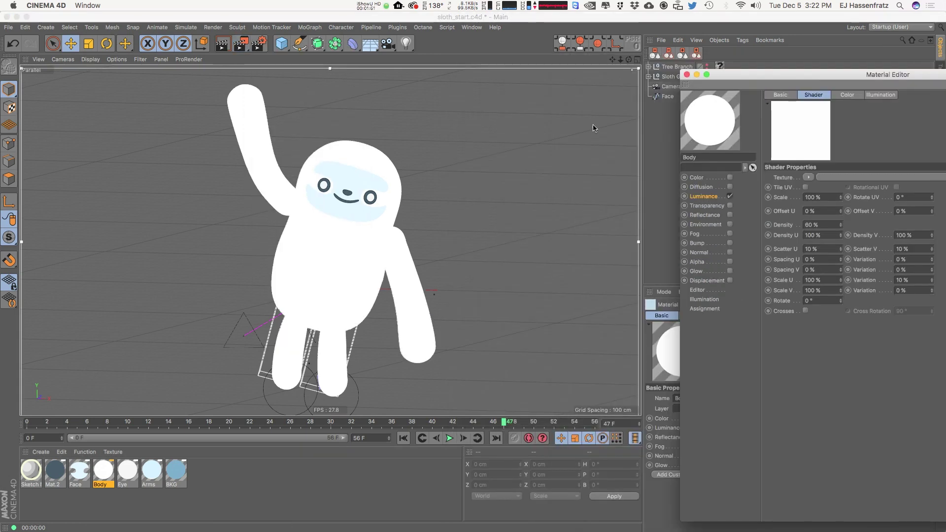
left_click(637, 73)
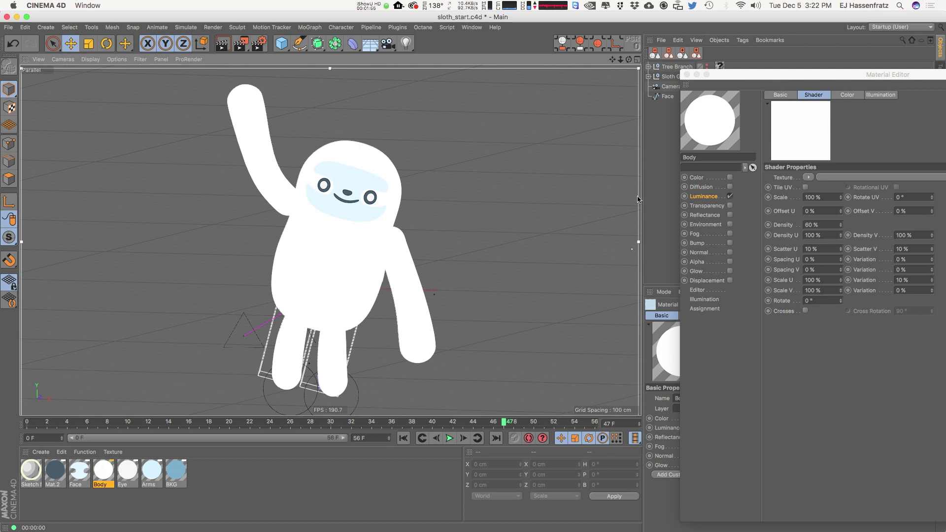
- Arrange the workspace so the whole sloth is visible beside a smaller Material Editor window
left_click_drag(733, 75, 546, 67)
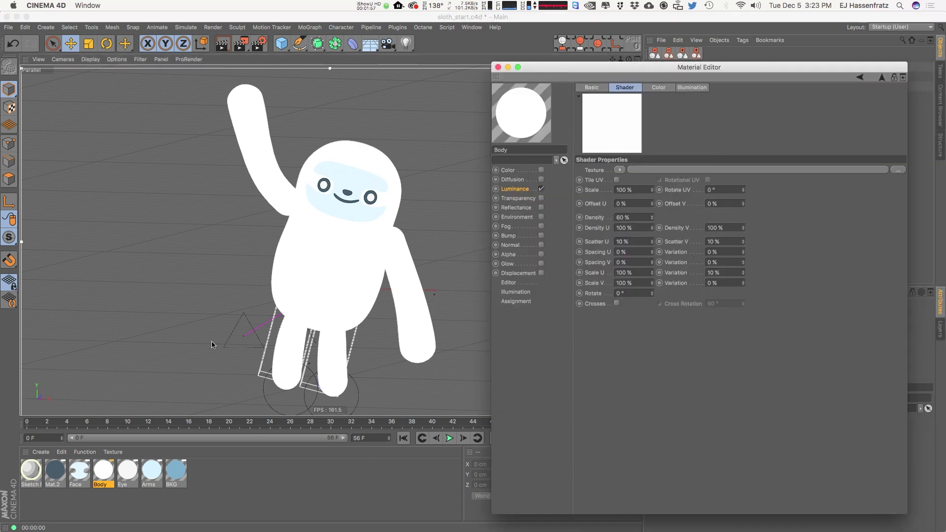
left_click_drag(700, 70, 648, 74)
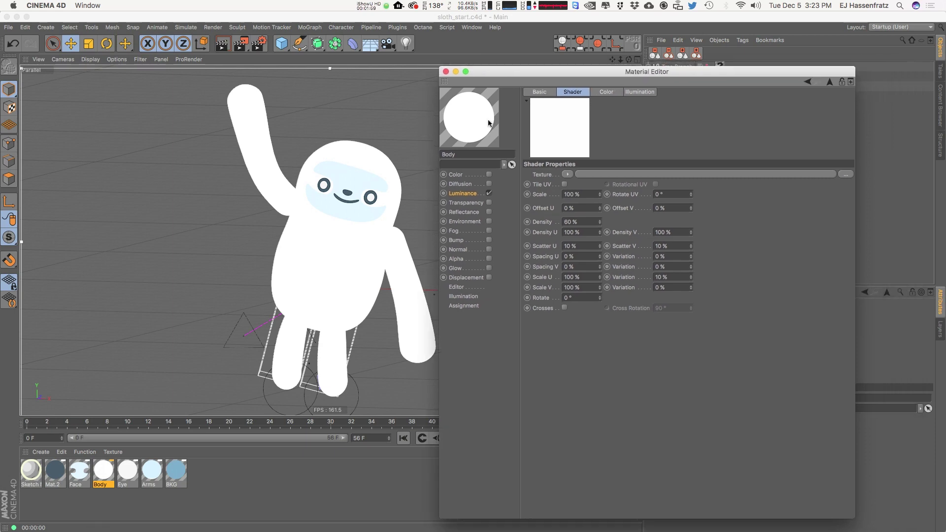
middle_click_drag(252, 249, 165, 245, "alt")
left_click_drag(500, 72, 439, 66)
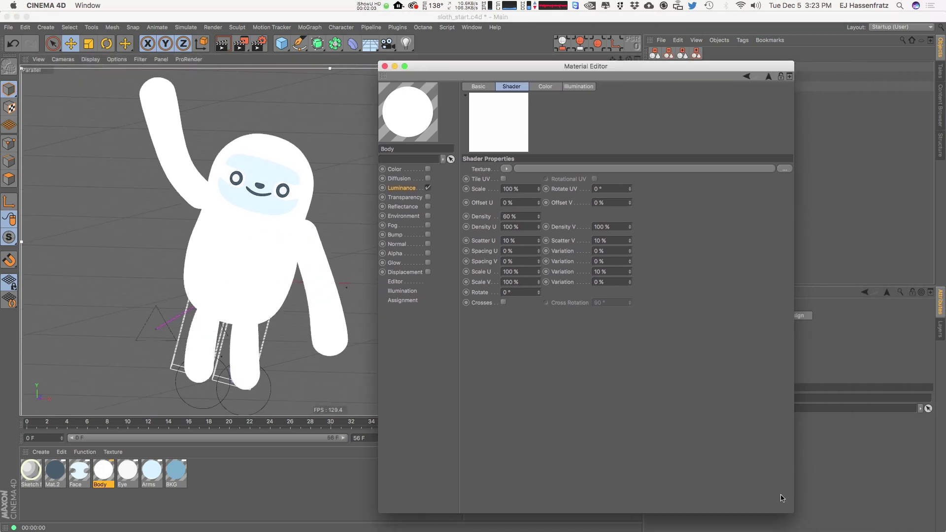
left_click_drag(794, 513, 727, 413)
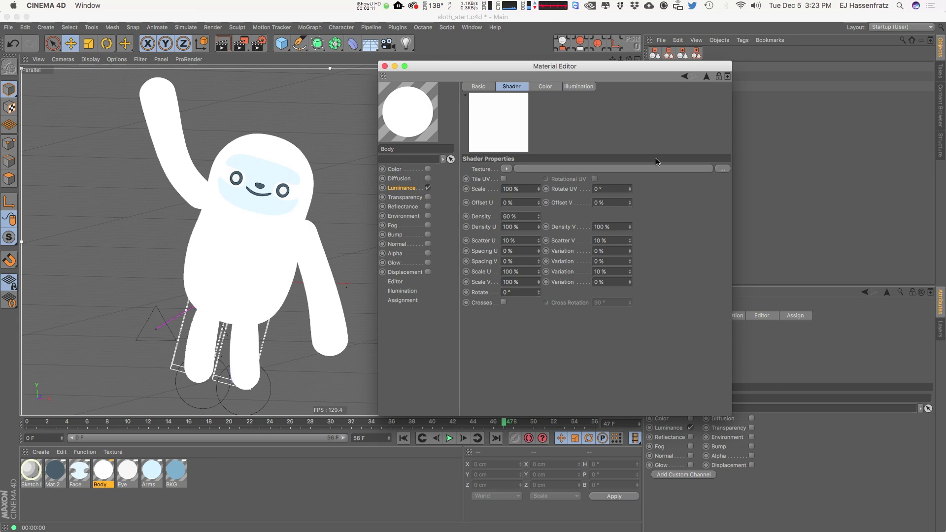
- Load lines.psd as the Hatch shader's texture and show the Body material preview on a plane
left_click(723, 169)
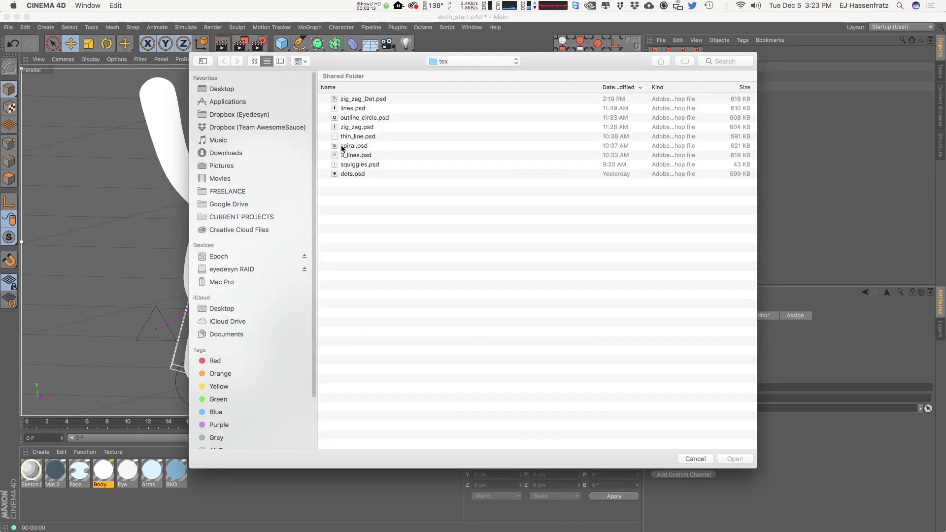
left_click_drag(448, 58, 556, 65)
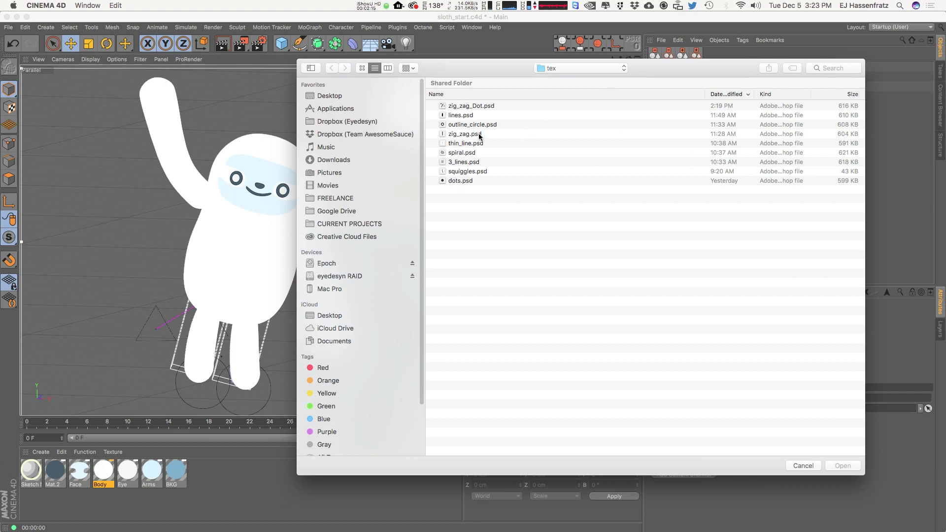
double_click(447, 116)
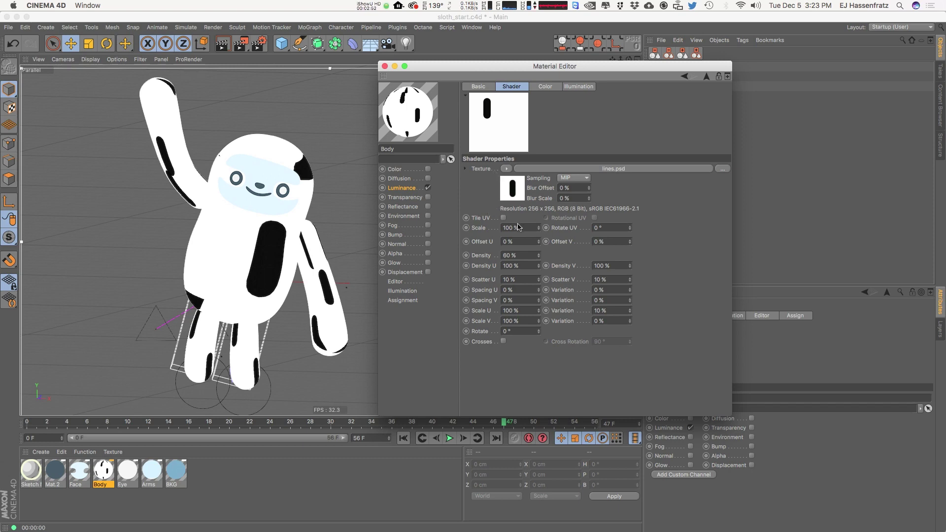
right_click(405, 111)
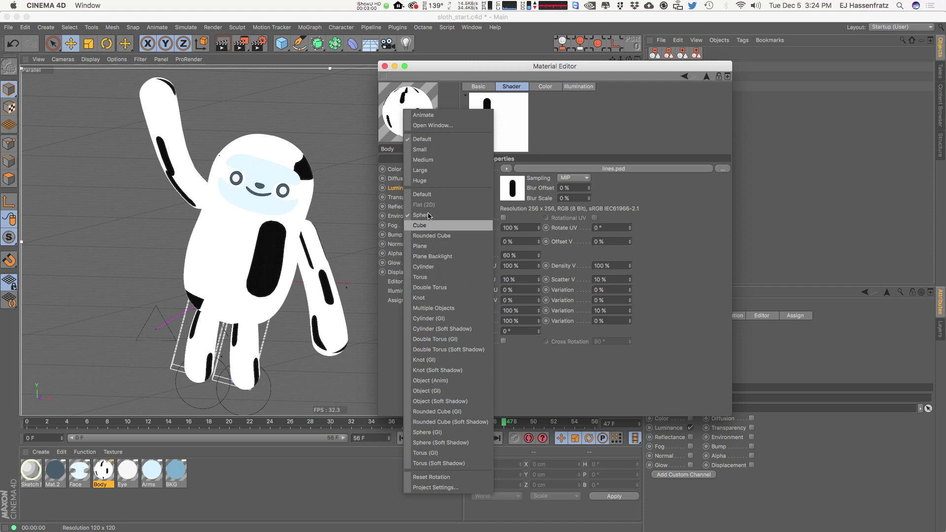
left_click(436, 248)
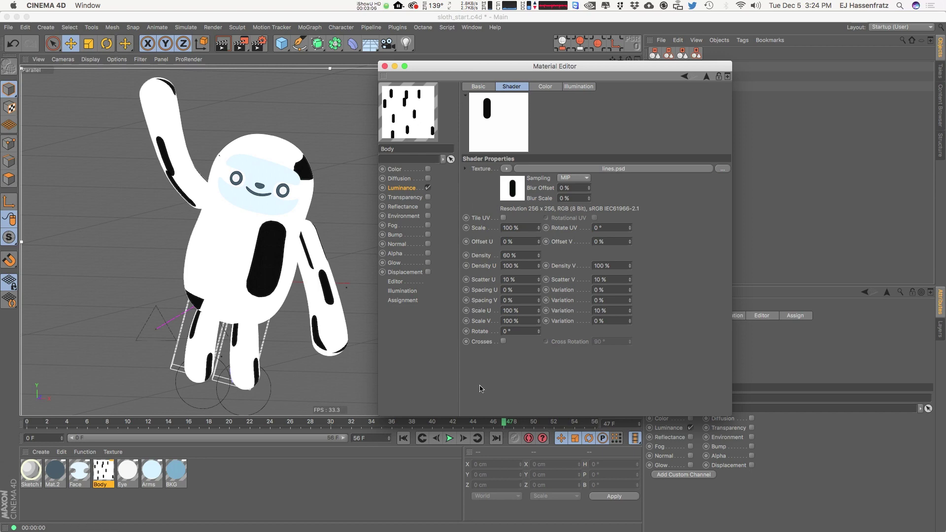
- Set the Hatch shader's Scatter U and Scatter V to 0 %
left_click(525, 282)
type("0")
key("Tab")
type("0")
key("Tab")
key("Tab")
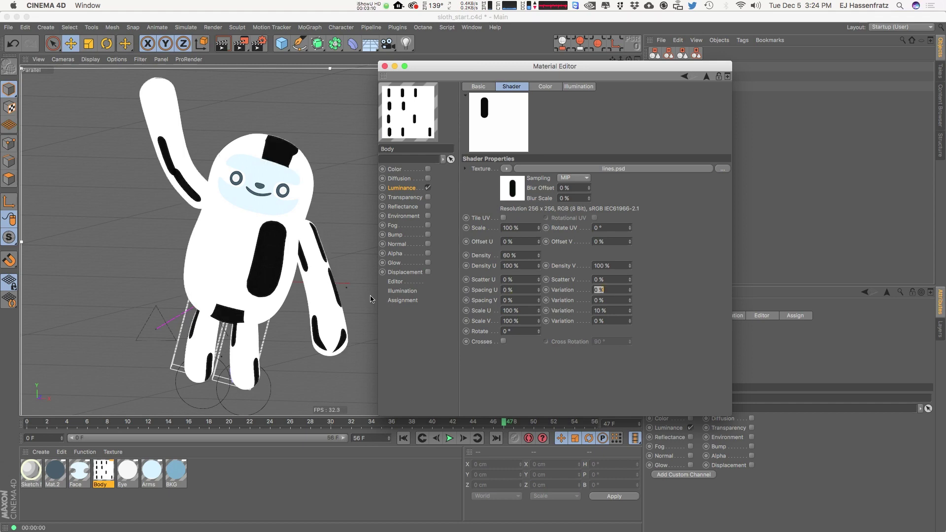
key("Tab")
key("Tab")
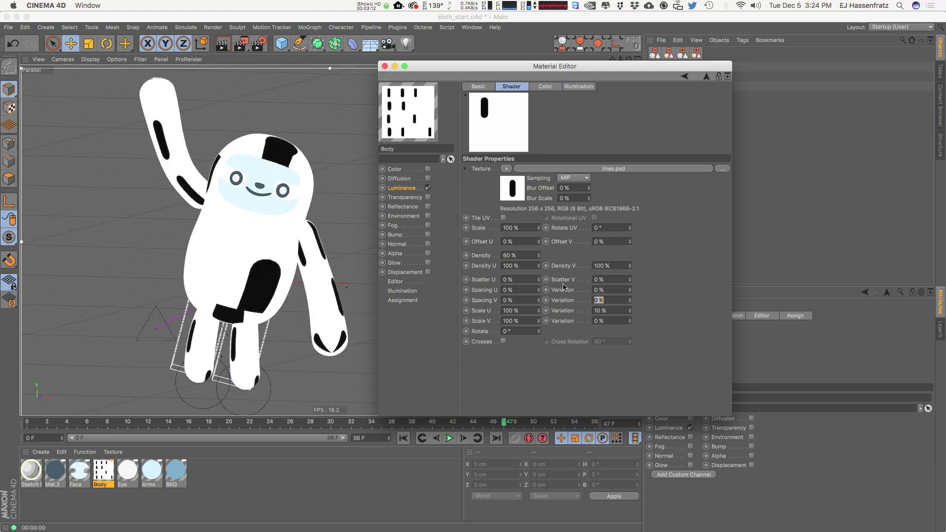
- Set the Hatch shader's Density to 100 %
left_click(519, 256)
type("100")
key("Return")
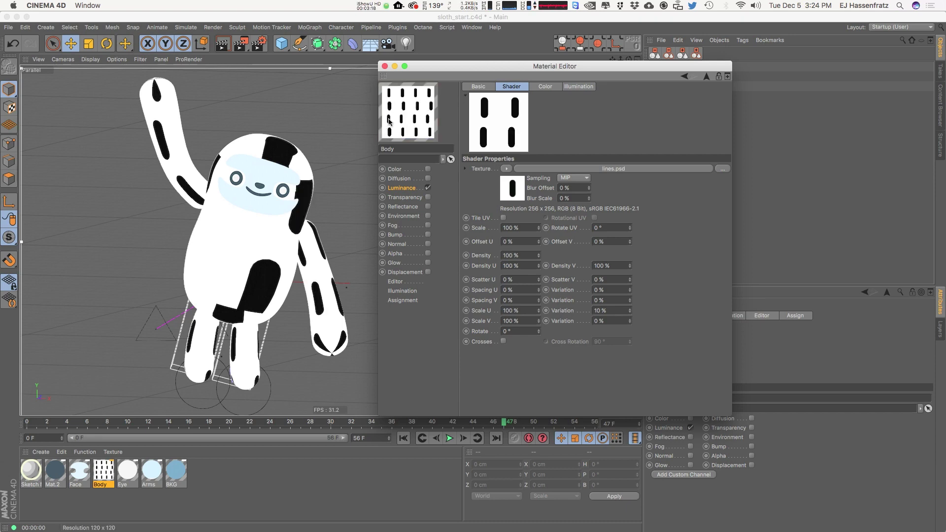
- Add a cube beside the sloth at about 580 cm in X and apply the Body material to it
left_click_drag(434, 66, 599, 77)
left_click(245, 209)
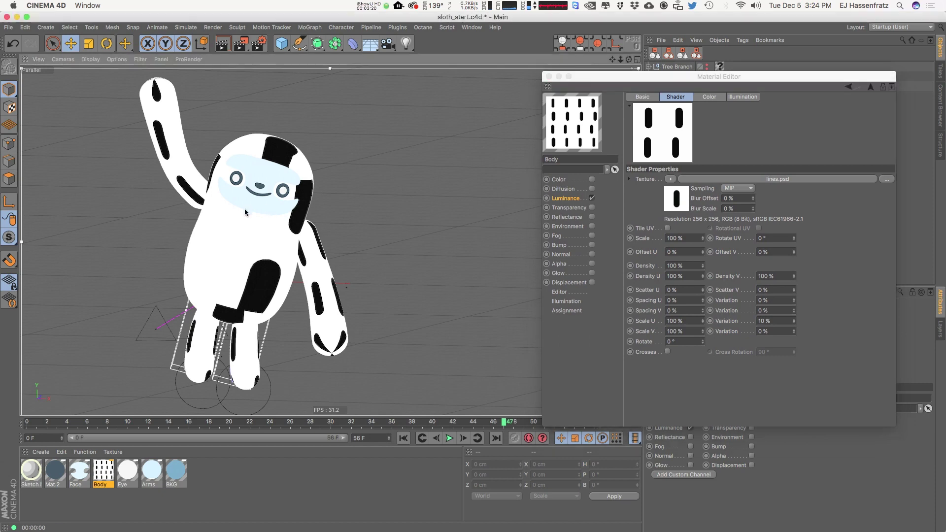
middle_click_drag(245, 209, 202, 210, "alt")
middle_click_drag(278, 229, 253, 225, "alt")
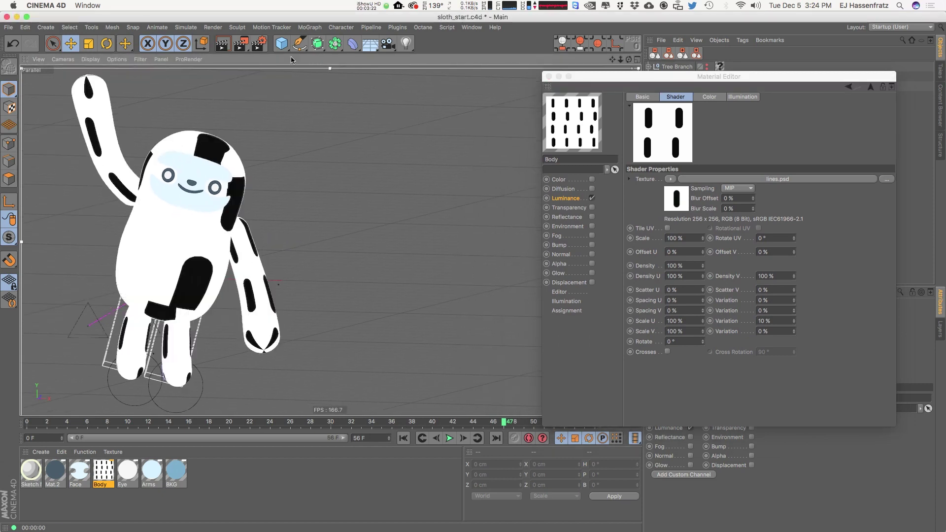
left_click(282, 43)
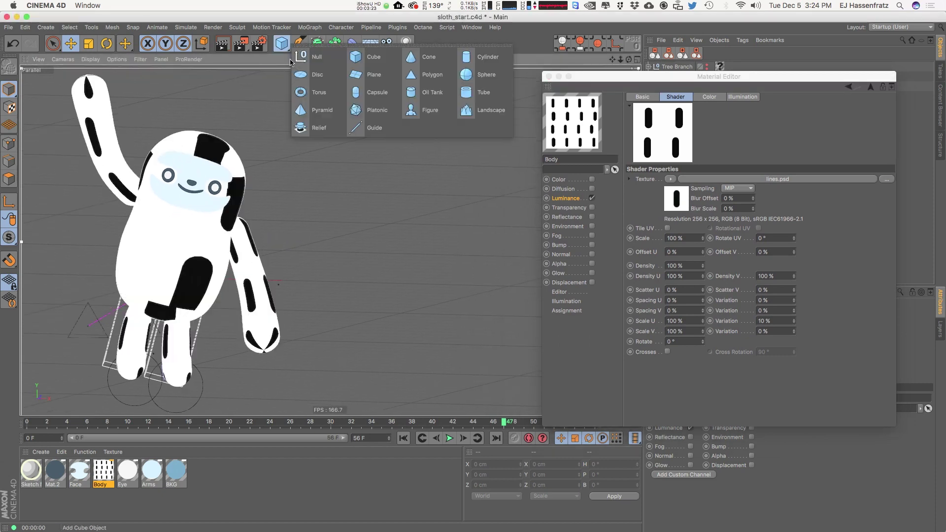
left_click(367, 58)
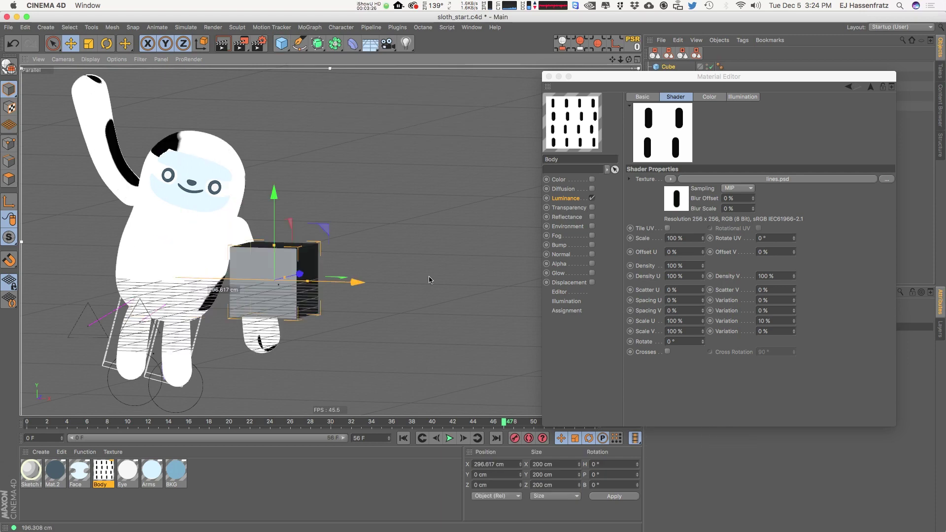
left_click_drag(103, 471, 377, 316)
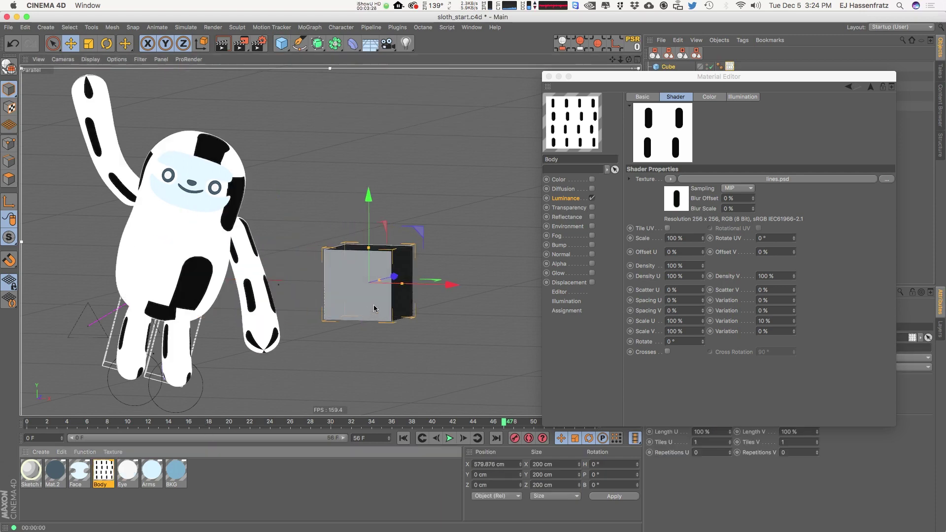
left_click(391, 359)
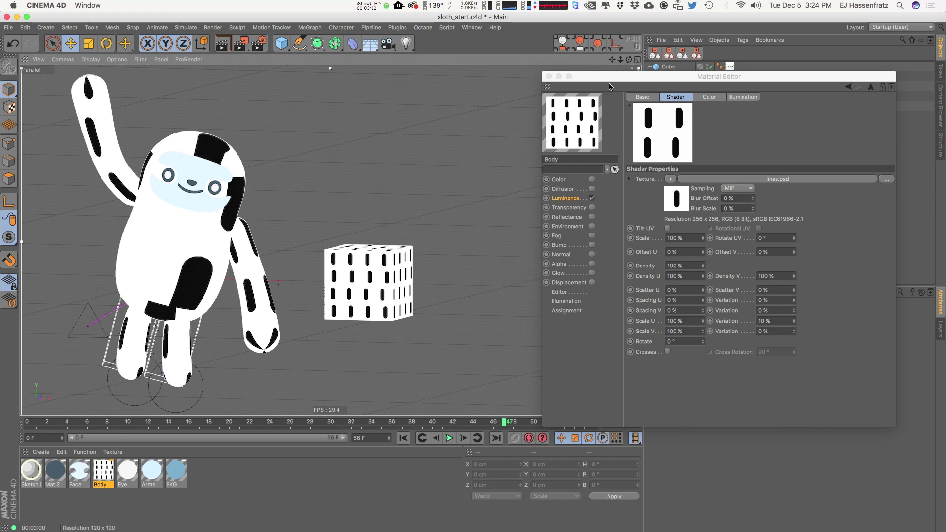
- Set the Hatch shader's Scale to 50 % and reduce it further to 40 %
left_click_drag(593, 92, 530, 106)
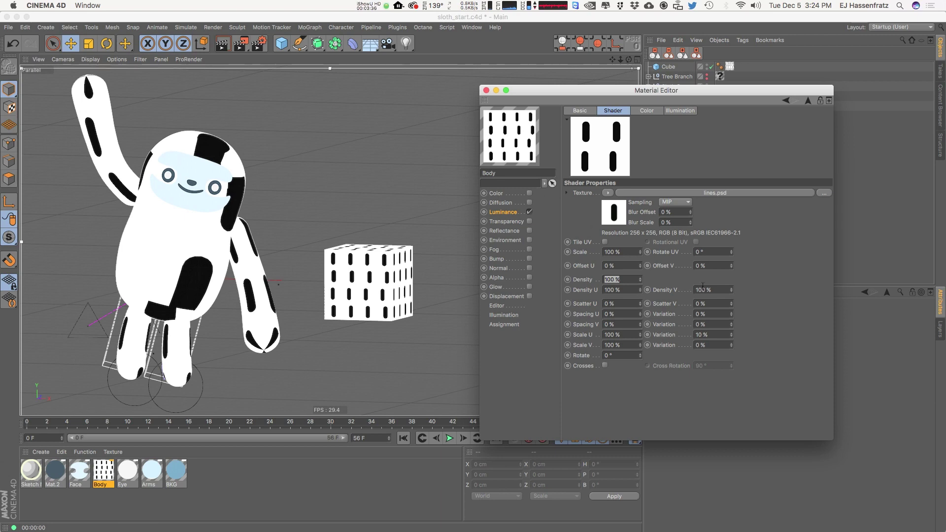
left_click(757, 285)
left_click_drag(595, 251, 467, 266)
type("50")
key("Return")
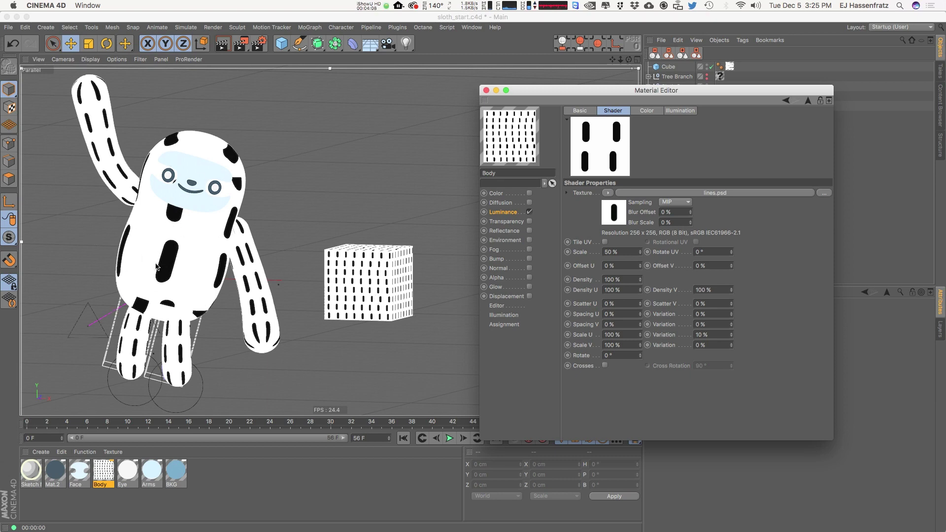
left_click_drag(642, 255, 640, 249)
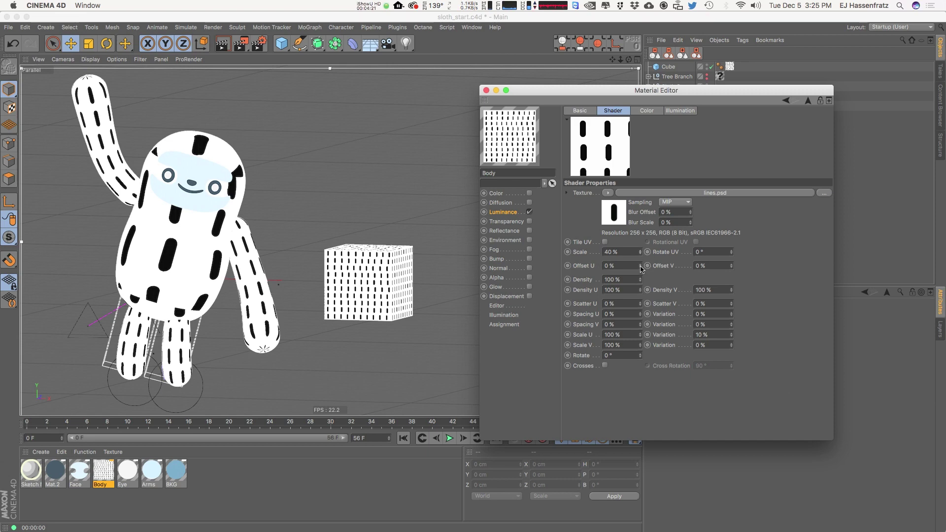
- Try the Hatch shader's Offset U at 18 % and 7 %, with Offset V raised to 38 %
left_click_drag(642, 263, 640, 270)
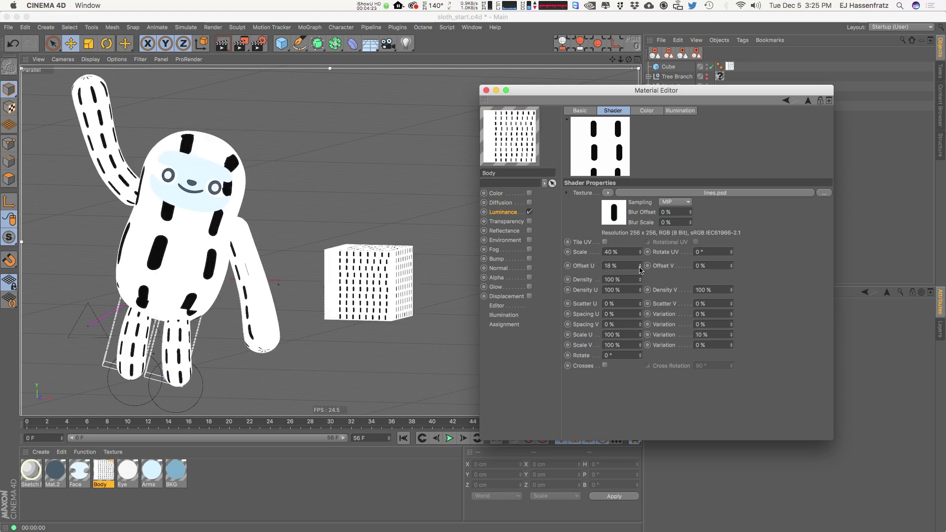
left_click_drag(734, 270, 734, 258)
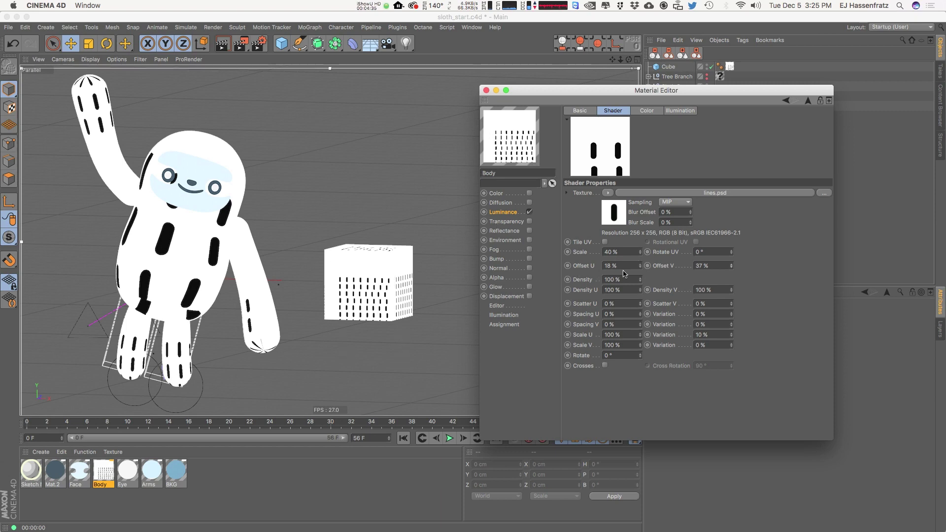
left_click(594, 269)
left_click(594, 266)
left_click_drag(640, 269, 622, 269)
left_click_drag(732, 268, 737, 244)
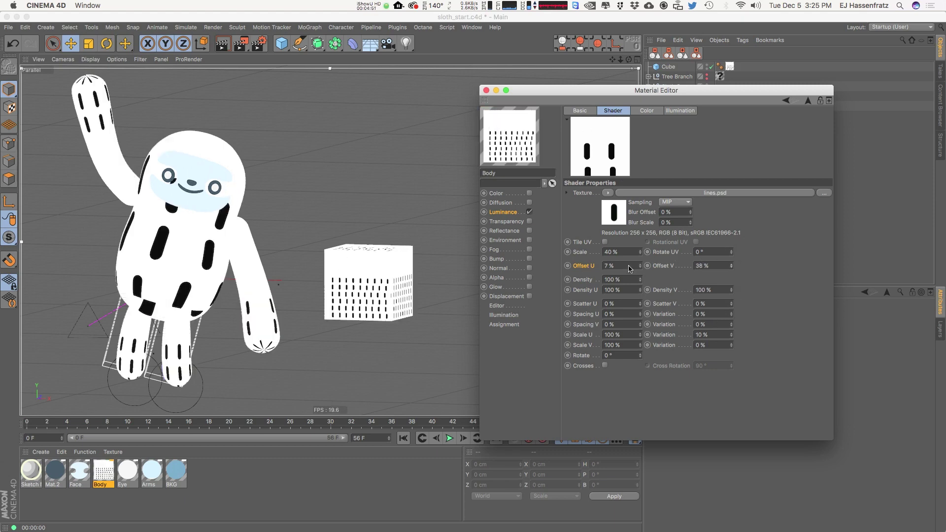
- Reset the Hatch shader's Offset U and Offset V to 0 %
left_click_drag(630, 266, 428, 297)
type("0")
key("Tab")
type("0")
key("Return")
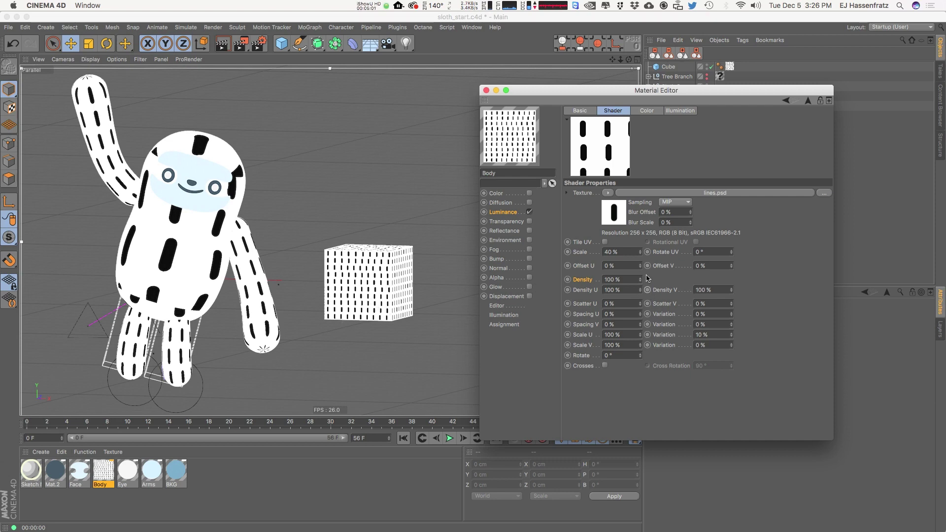
- Lower the Hatch shader's Density to 59 % and 18 %, and restore it to 100 %
left_click_drag(641, 280, 644, 307)
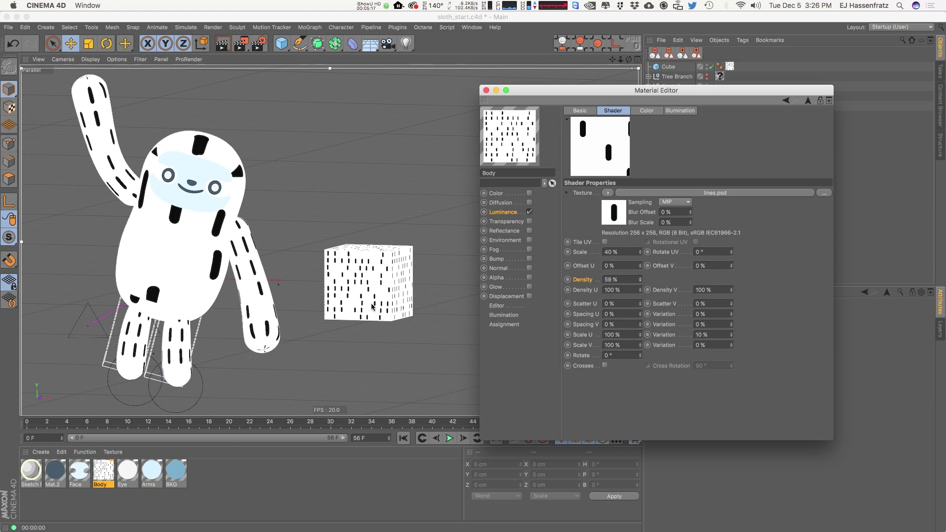
left_click_drag(640, 283, 641, 298)
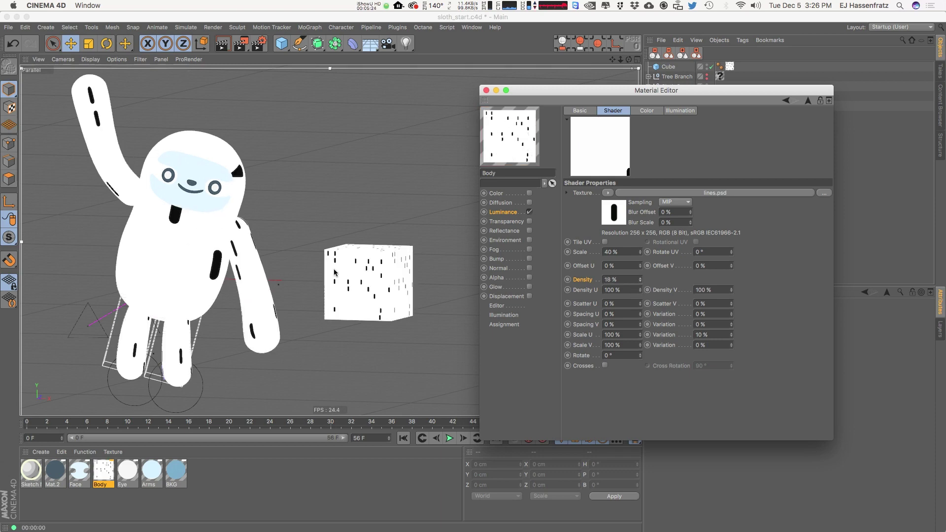
double_click(620, 279)
type("100")
key("Return")
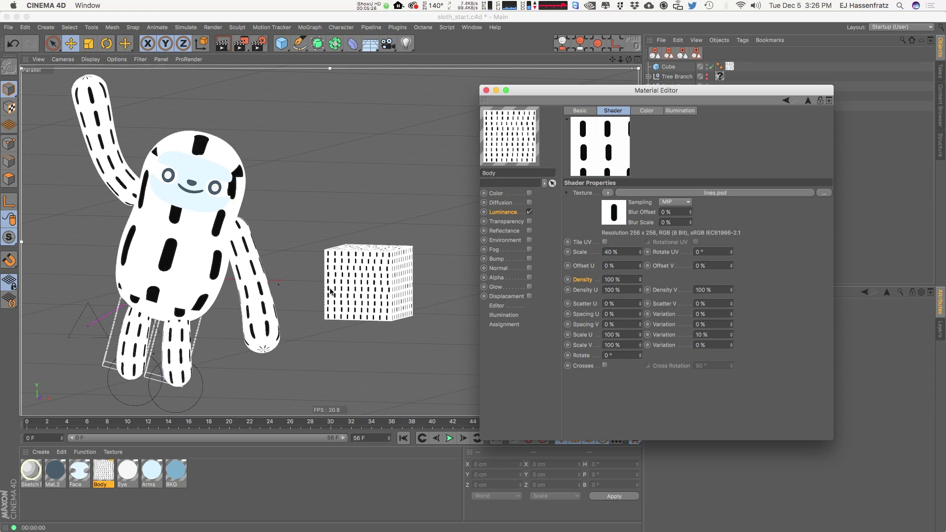
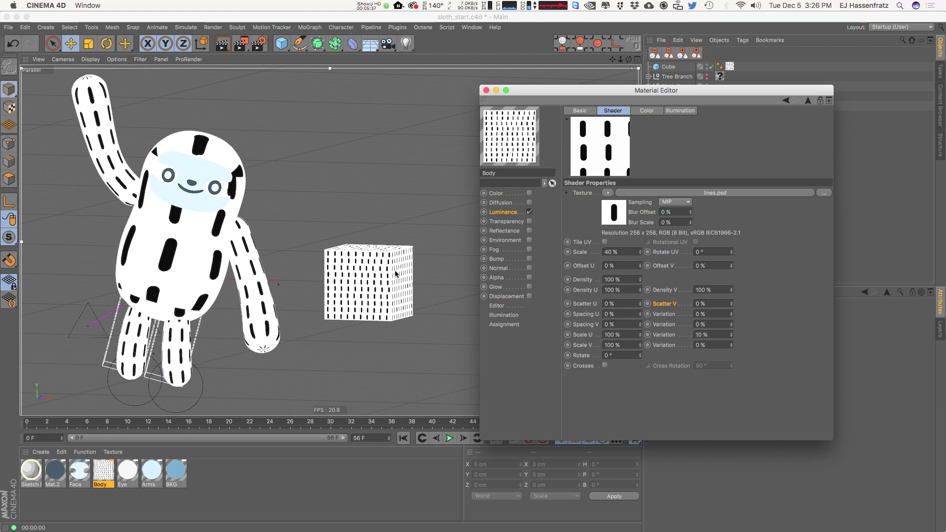
- Scale the cube beside the sloth up uniformly to about 375 cm per side
left_click(375, 286)
key("t")
left_click_drag(359, 313, 382, 361)
key("t")
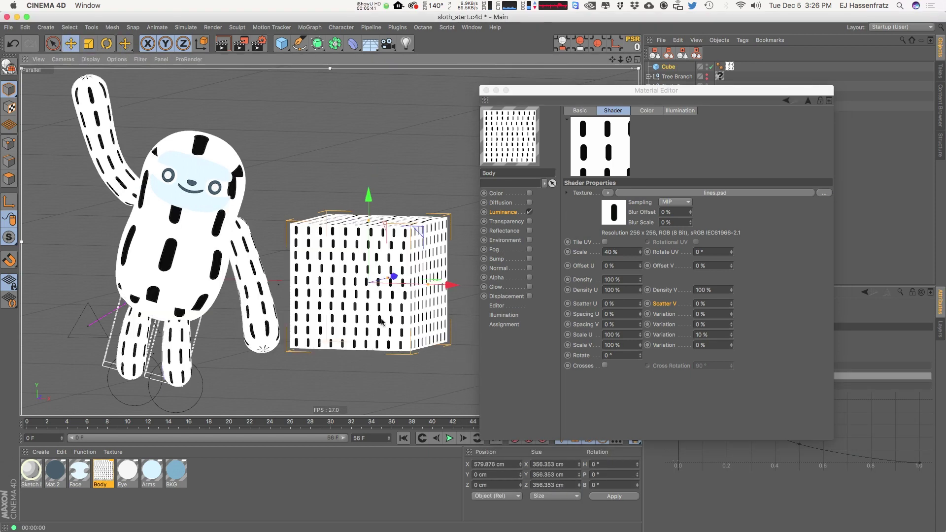
left_click_drag(384, 323, 397, 303)
key("super+z")
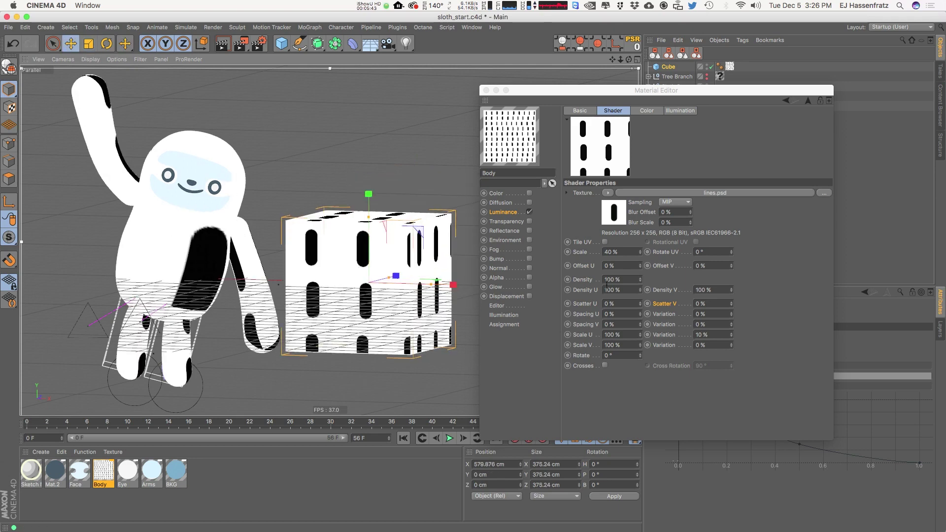
left_click(759, 295)
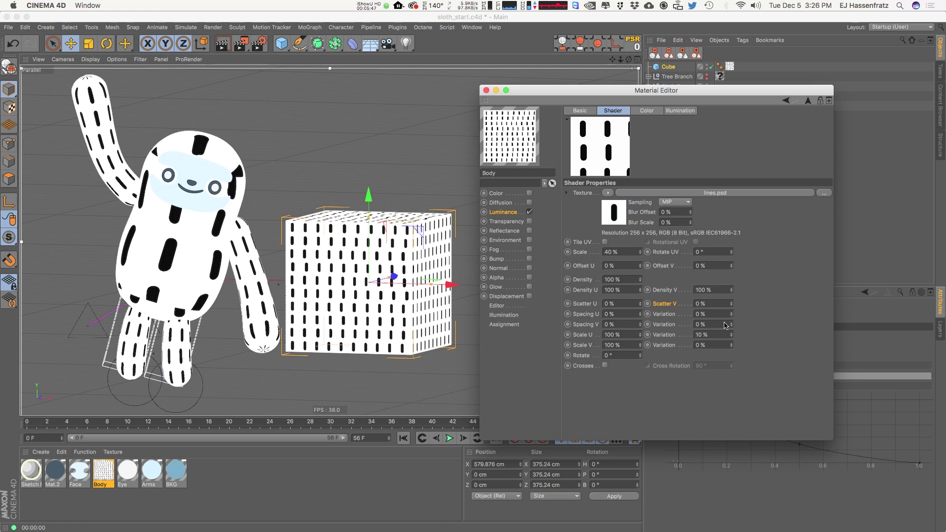
- Try the Hatch shader's Scatter U at 5 % and Scatter V at 12 %, and reduce both to 2 %
left_click(640, 307)
left_click_drag(640, 307, 733, 306)
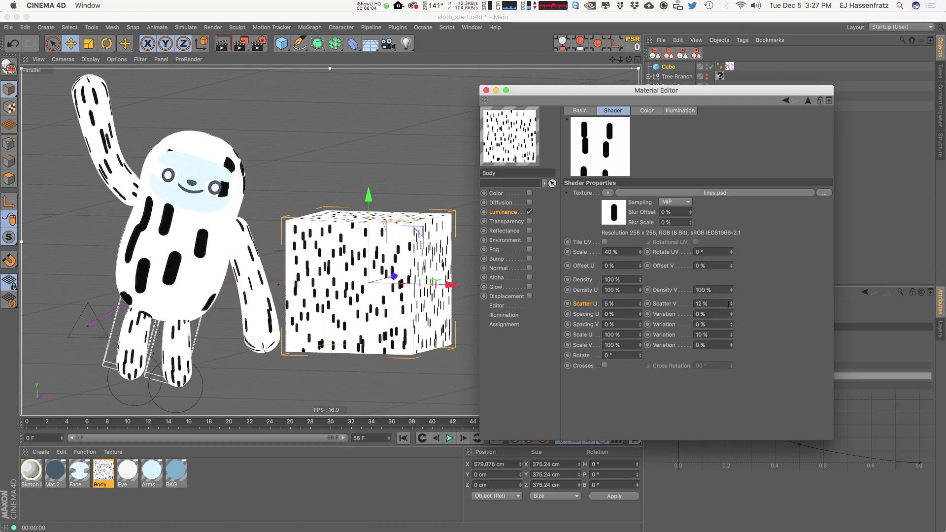
double_click(701, 304)
type("2")
key("Return")
double_click(611, 304)
type("2")
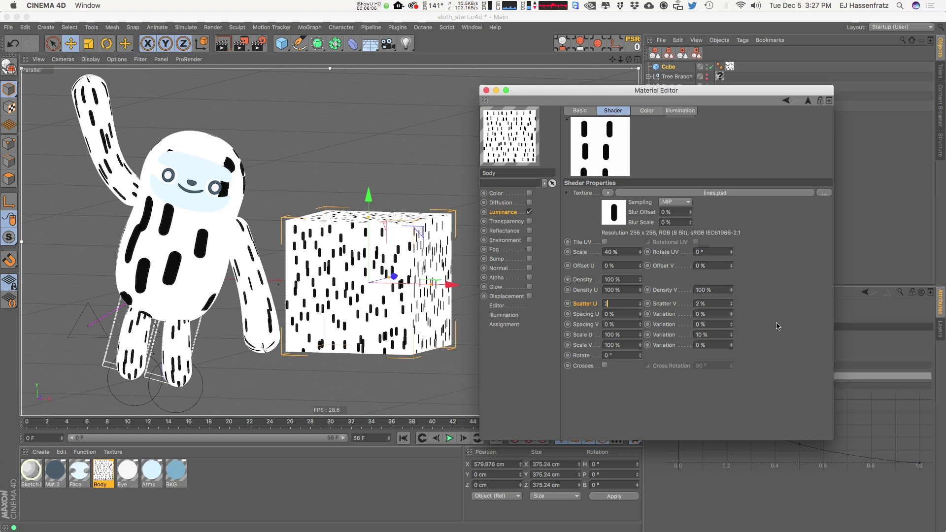
key("Return")
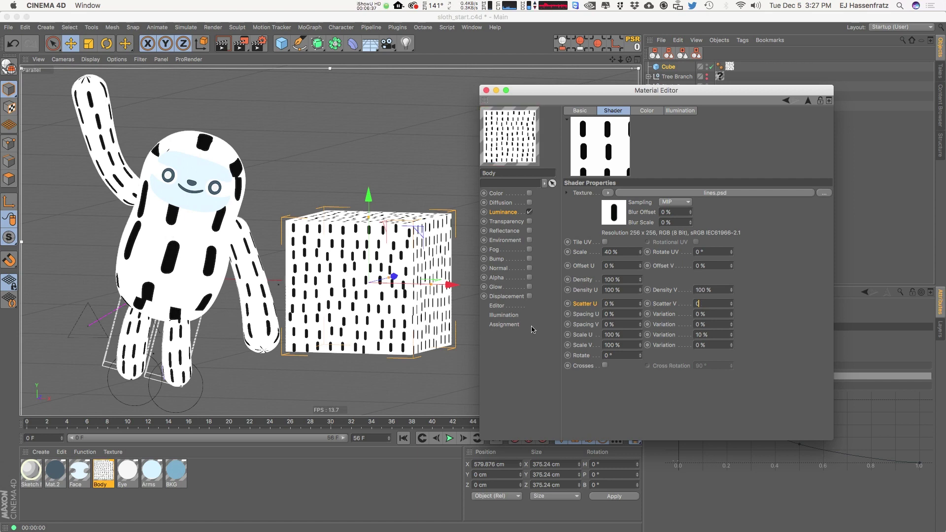
- Reset Scatter U and Scatter V to 0 %, and raise Spacing U to 38 % and Spacing V to 44 %
type("0")
key("Return")
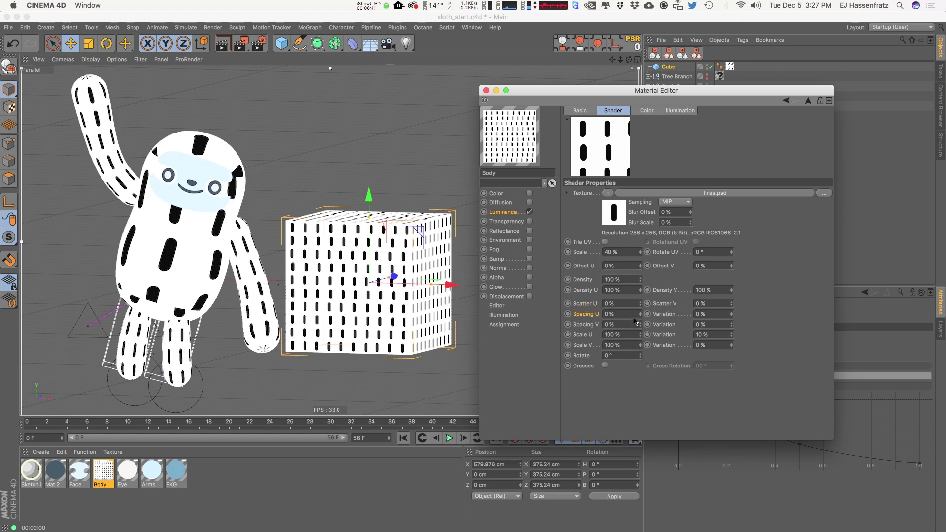
left_click_drag(640, 316, 641, 310)
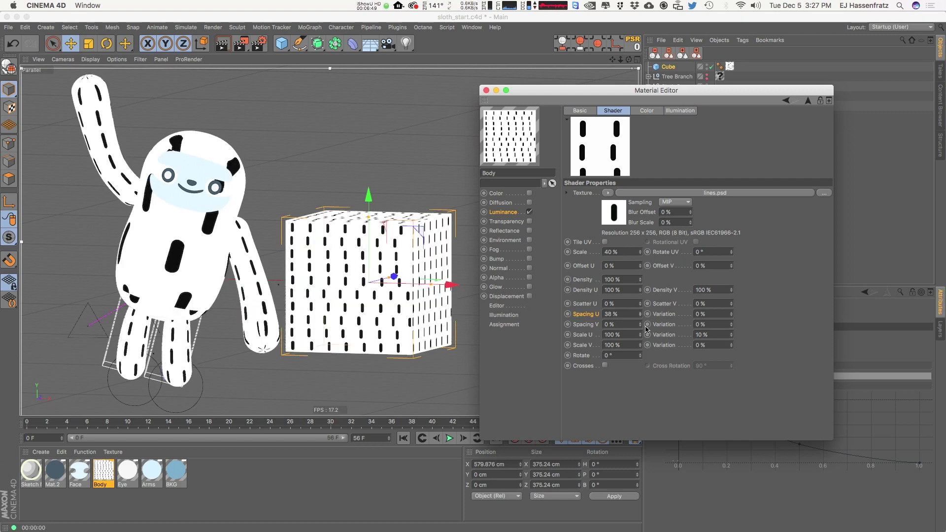
left_click_drag(641, 324, 644, 299)
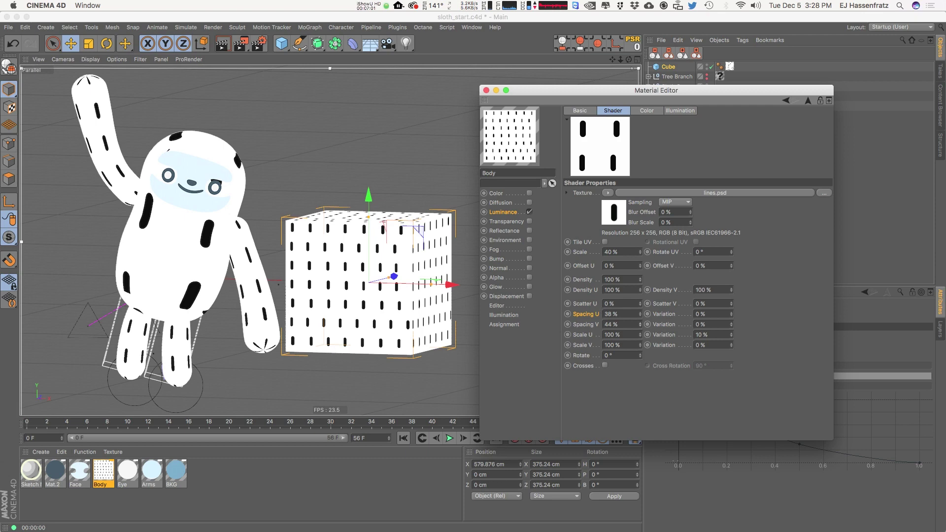
- Set the Hatch shader's Scatter U and Scatter V to 3 %
double_click(613, 304)
type("3")
double_click(708, 304)
type("3")
key("Return")
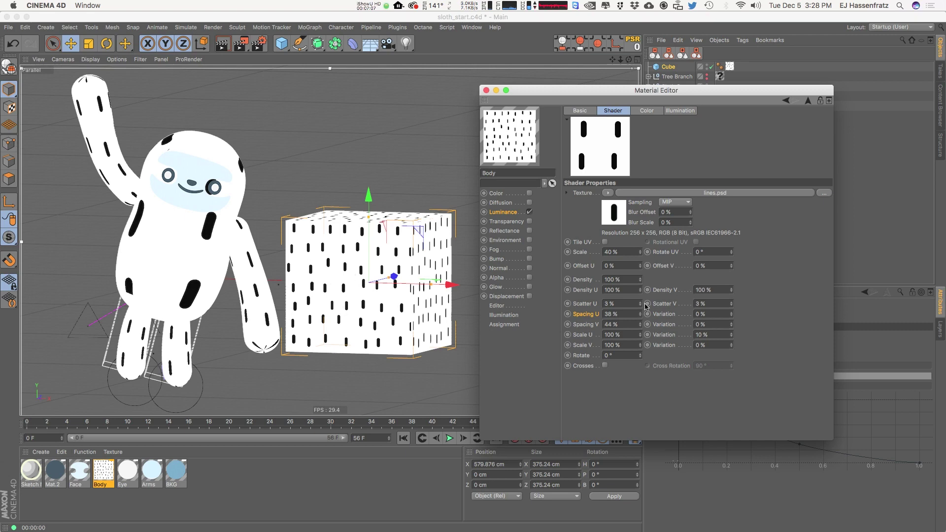
- Raise Scatter U in stages to 12 %, 24 % and 41 %, and raise Scatter V to 15 %
left_click_drag(642, 306, 641, 299)
left_click_drag(732, 305, 732, 300)
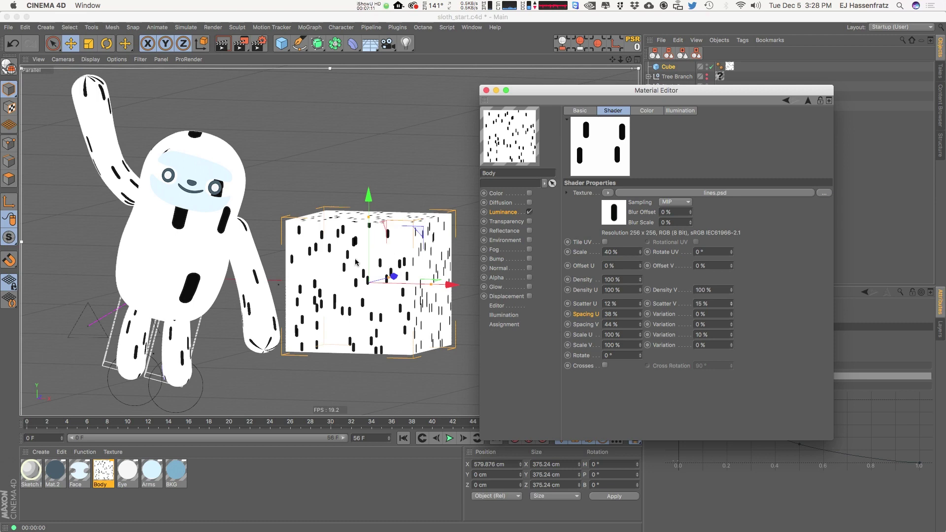
left_click_drag(641, 306, 641, 296)
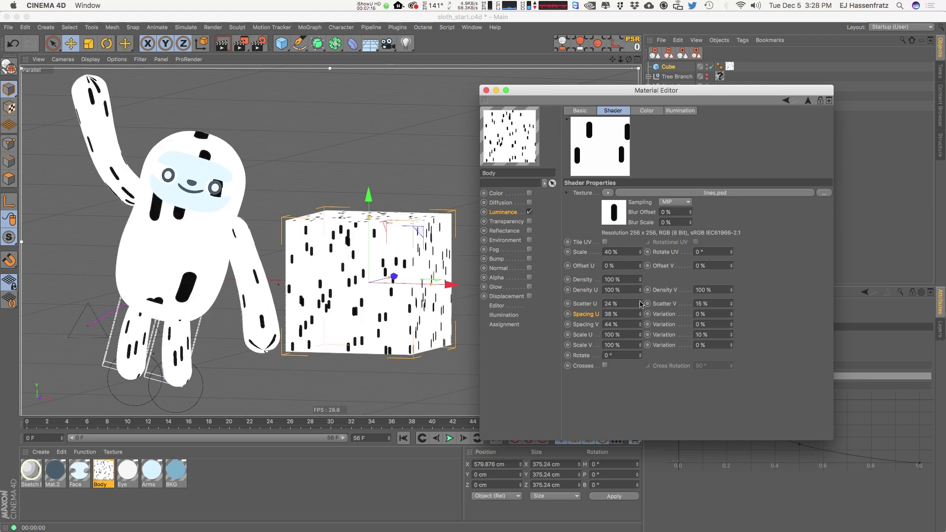
left_click_drag(642, 306, 642, 298)
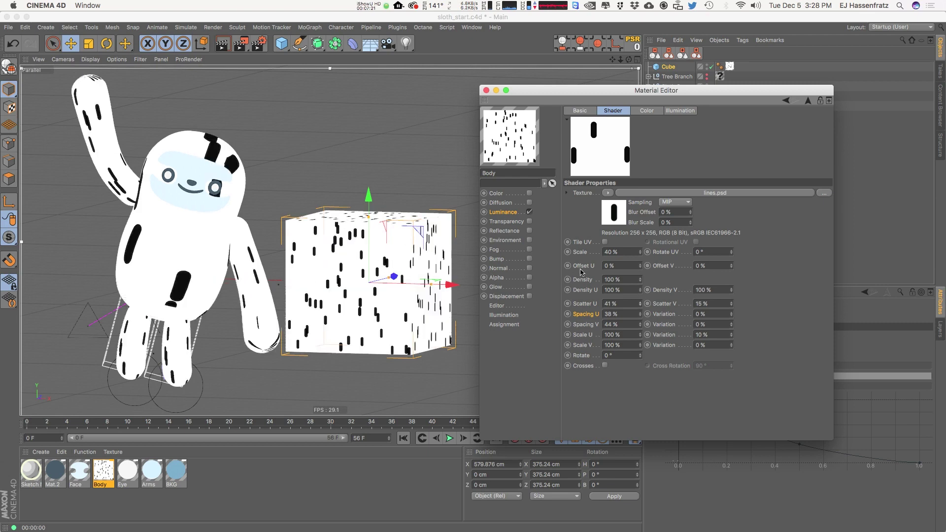
- Set Scatter U and Scatter V to 2 %, and raise both to 4 %
double_click(613, 304)
type("2")
double_click(705, 304)
type("2")
key("Return")
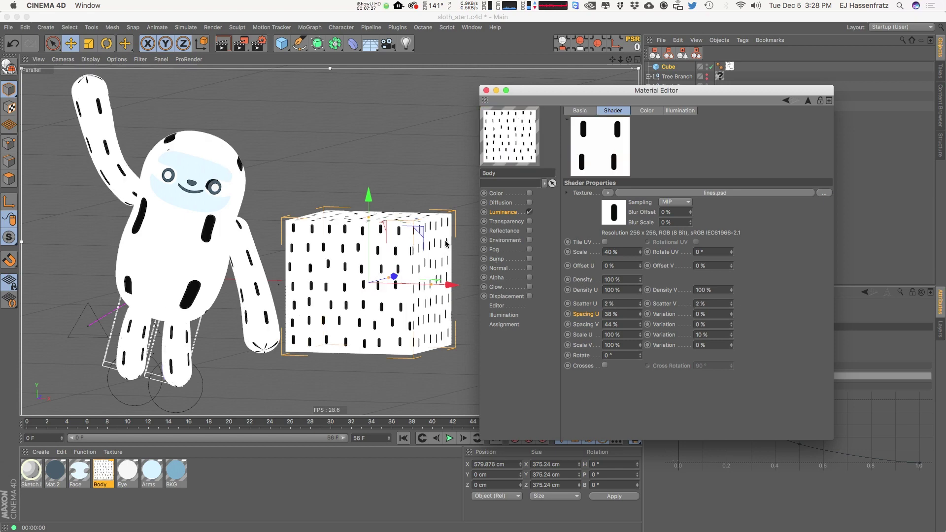
left_click(639, 302)
left_click(640, 302)
left_click_drag(733, 302, 733, 300)
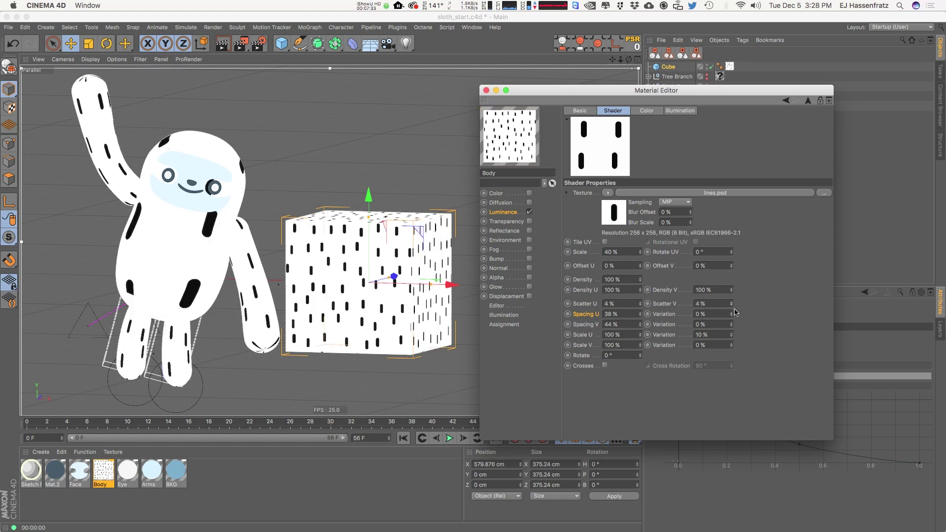
- Reset Scatter U and Scatter V to 0 %, and set the Variation of Spacing U to 103 % and of Spacing V to 80 %
left_click_drag(734, 314, 734, 320)
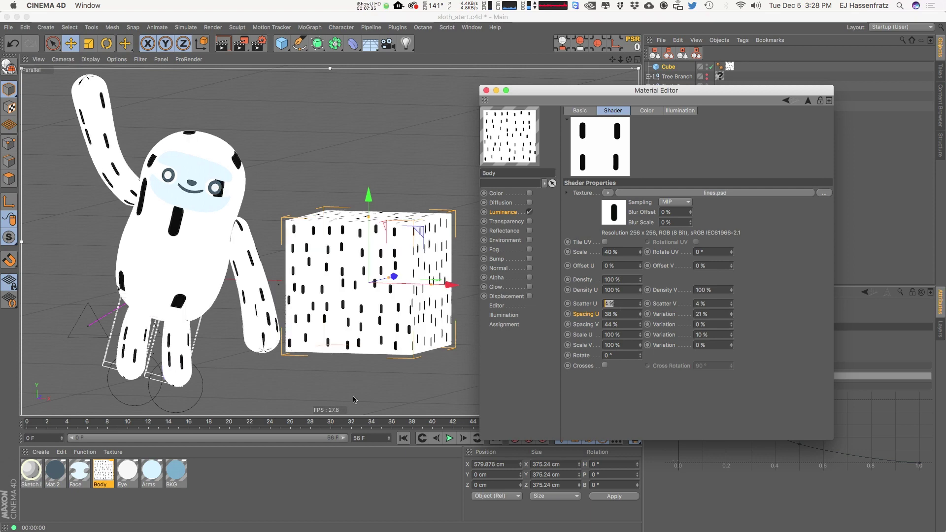
key("Tab")
type("0")
key("Return")
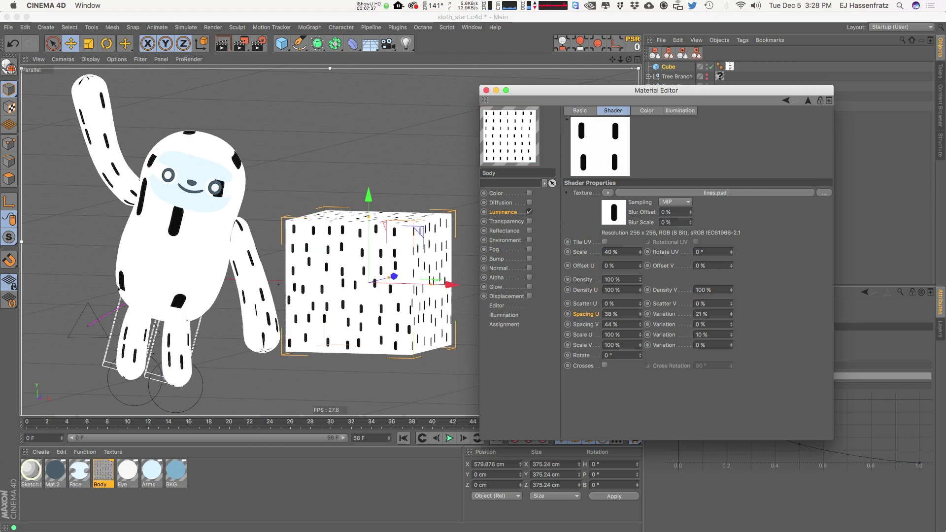
left_click_drag(732, 316, 748, 273)
left_click(732, 323)
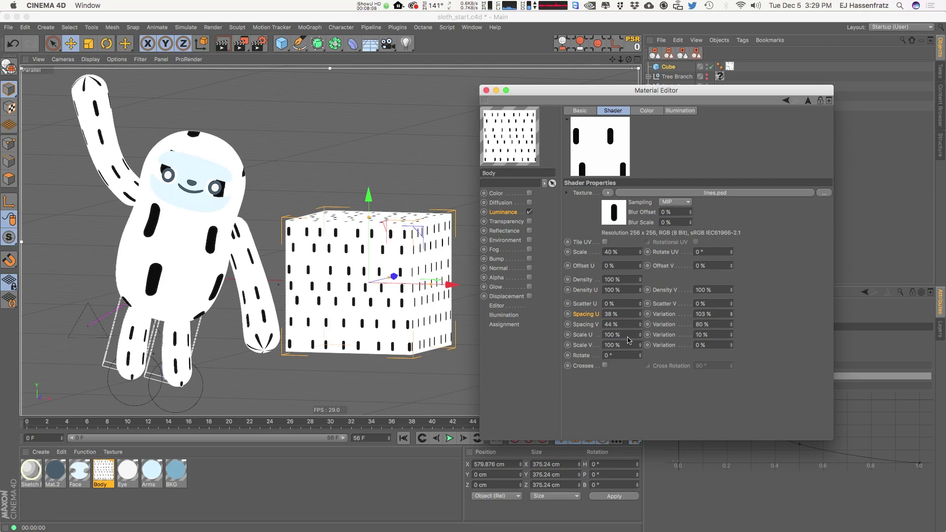
- Set the Variation of both Scale U and Scale V to 20 % in the Hatch shader
left_click(609, 335)
left_click(705, 335)
type("20")
key("Tab")
key("Tab")
type("20")
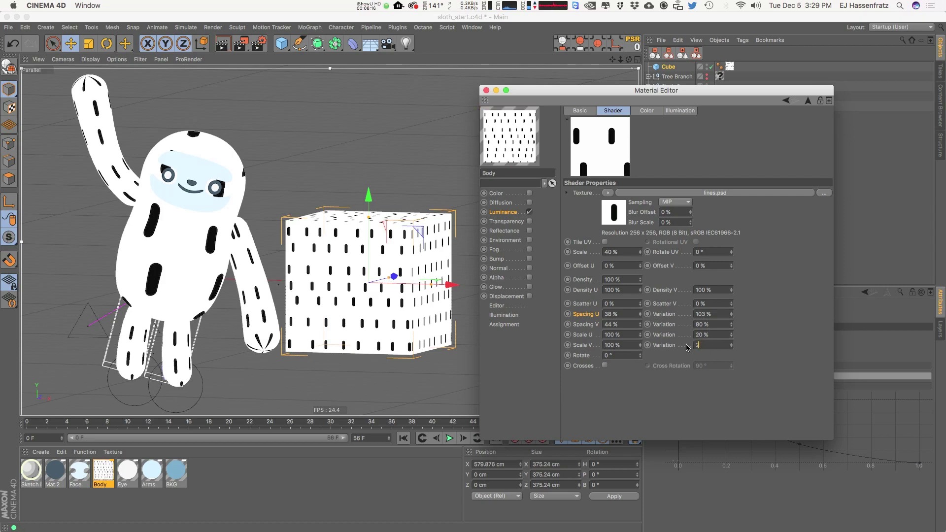
key("Return")
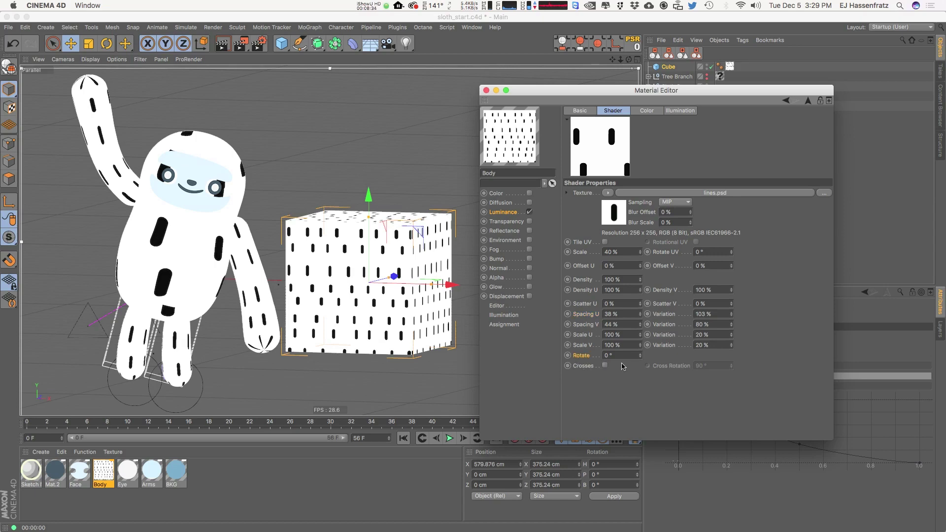
- Rotate the hatch lines randomly by setting the Hatch shader's Rotate value to 360°
left_click_drag(642, 358, 645, 278)
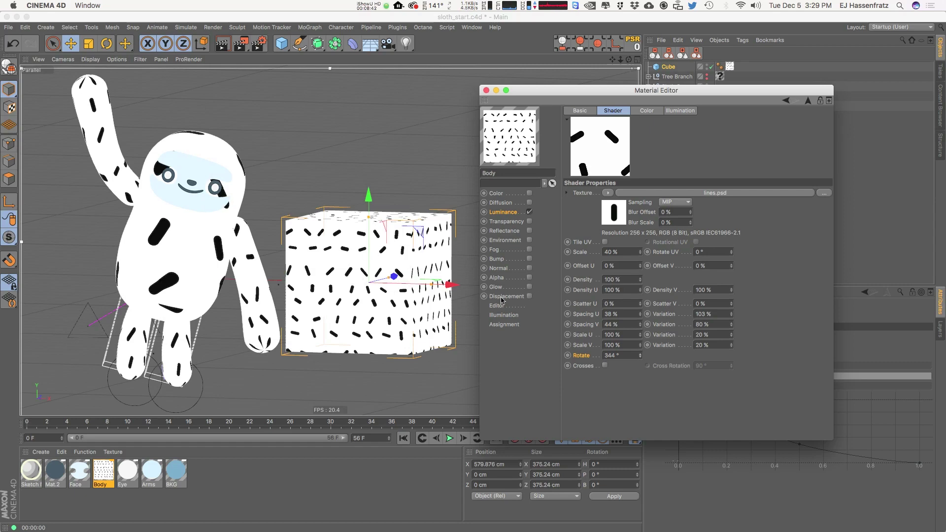
double_click(629, 359)
type("360")
key("Return")
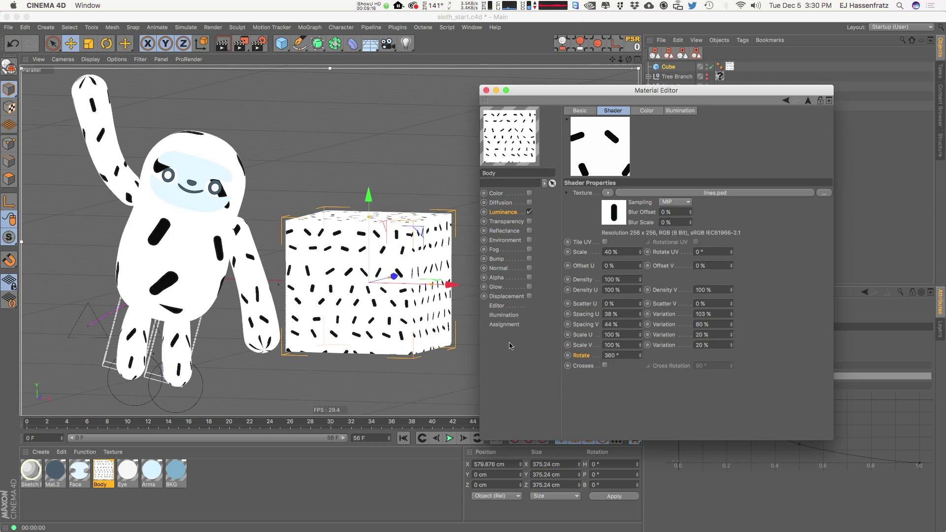
- Try the Crosses option with a Cross Rotation of -69°, and turn Crosses off again
left_click(605, 366)
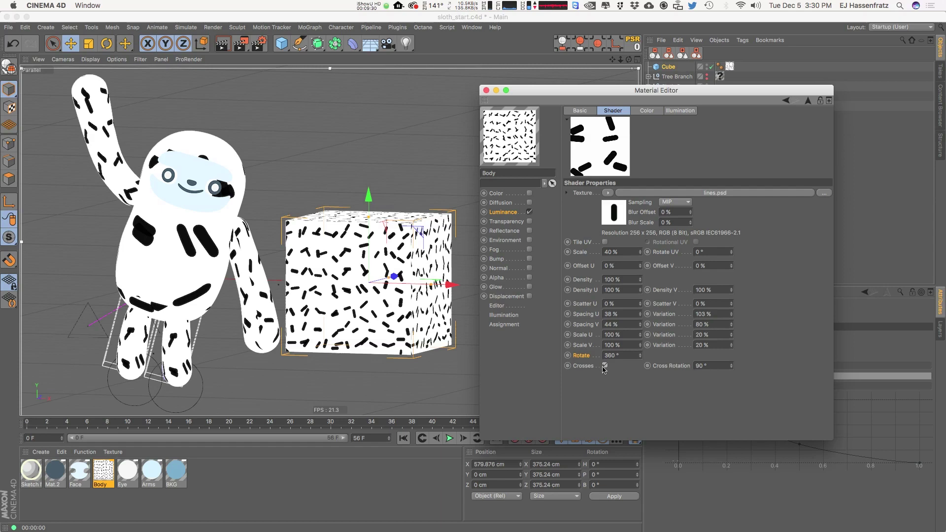
left_click_drag(730, 371, 732, 394)
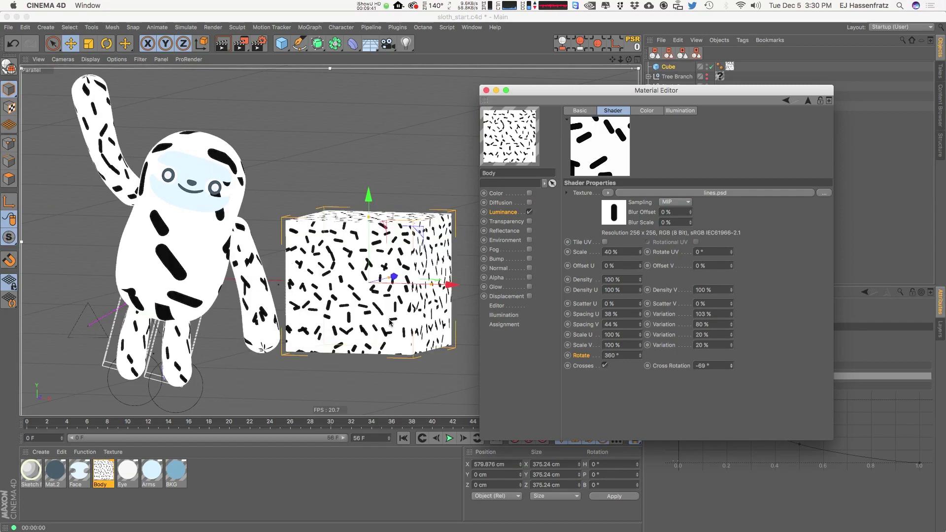
left_click(605, 365)
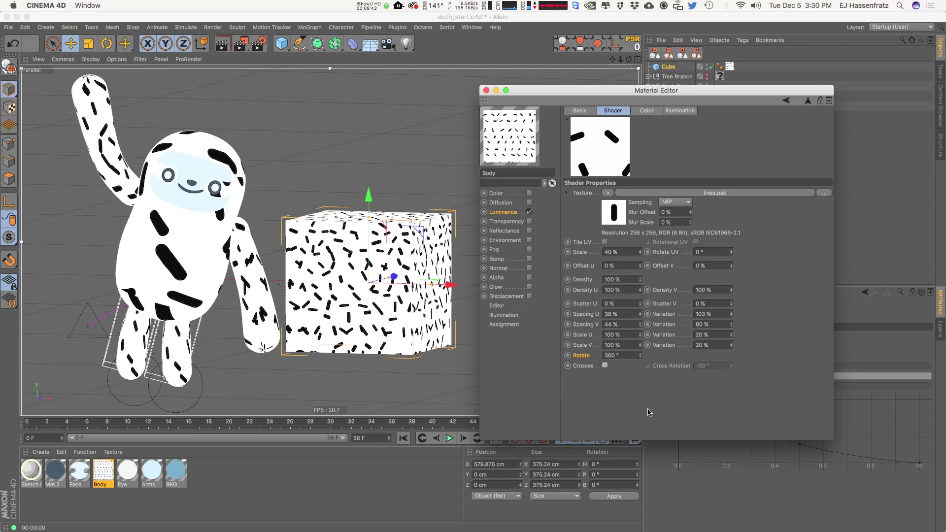
- Enable Tile UV in the Hatch shader and raise Offset U to 18 %
left_click(605, 243)
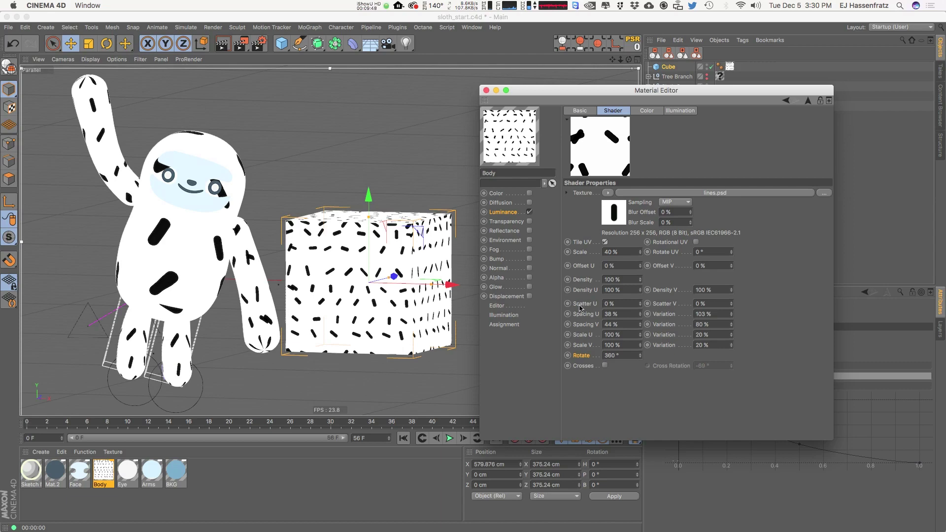
left_click_drag(642, 269, 642, 265)
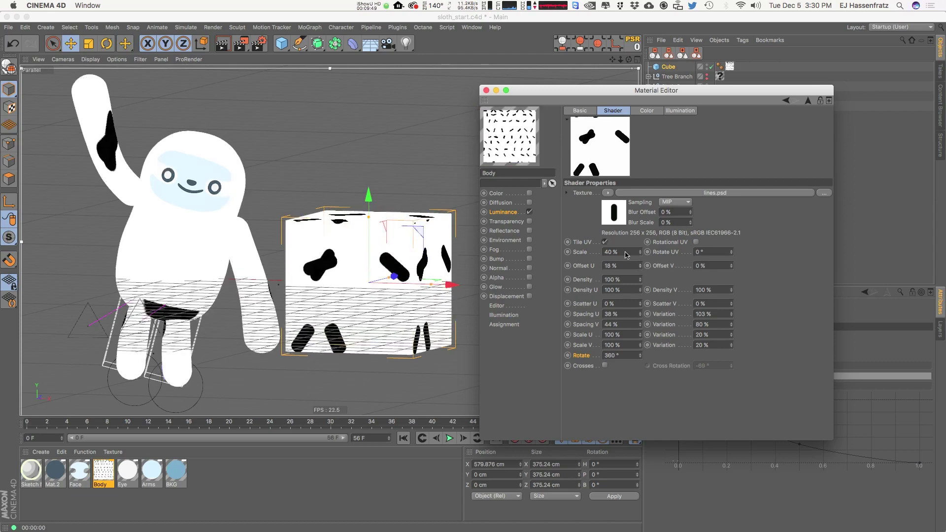
- Turn Tile UV off and on again to compare the pattern, and try Rotational UV in the Hatch shader
left_click(605, 242)
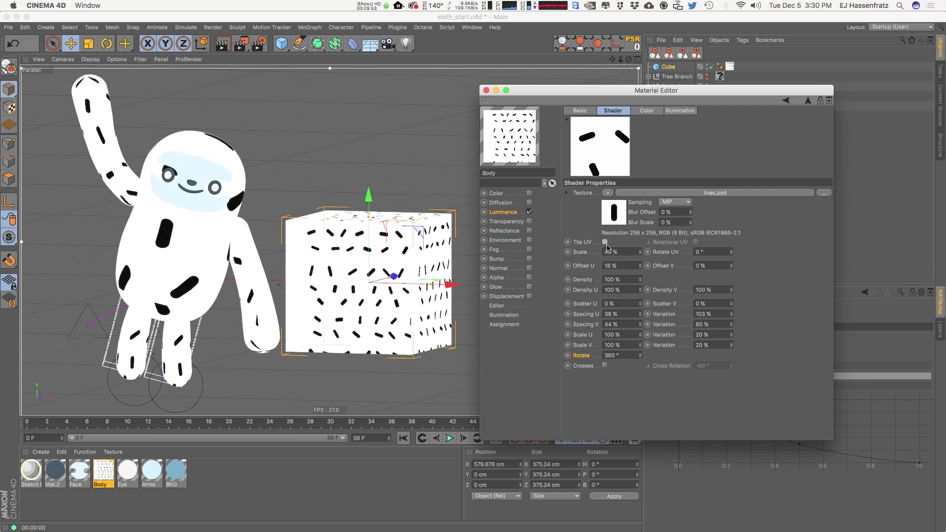
left_click(605, 242)
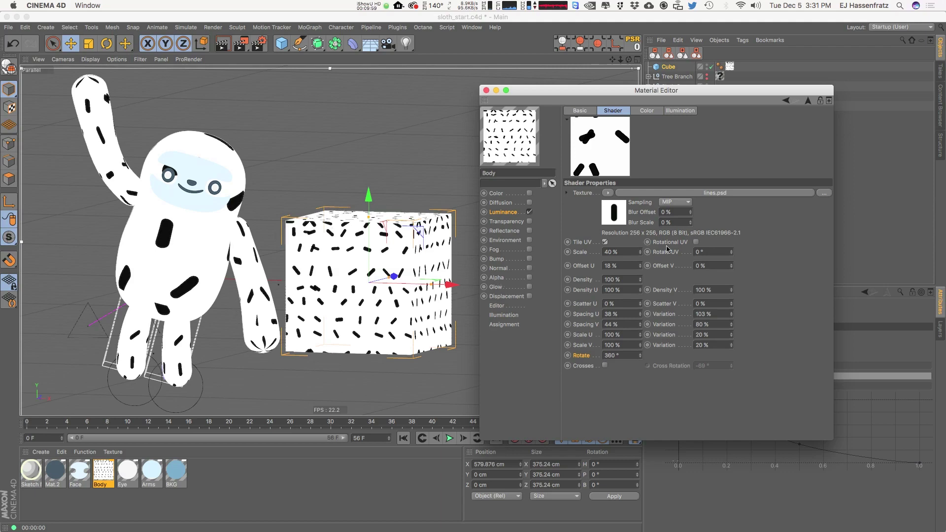
left_click(697, 242)
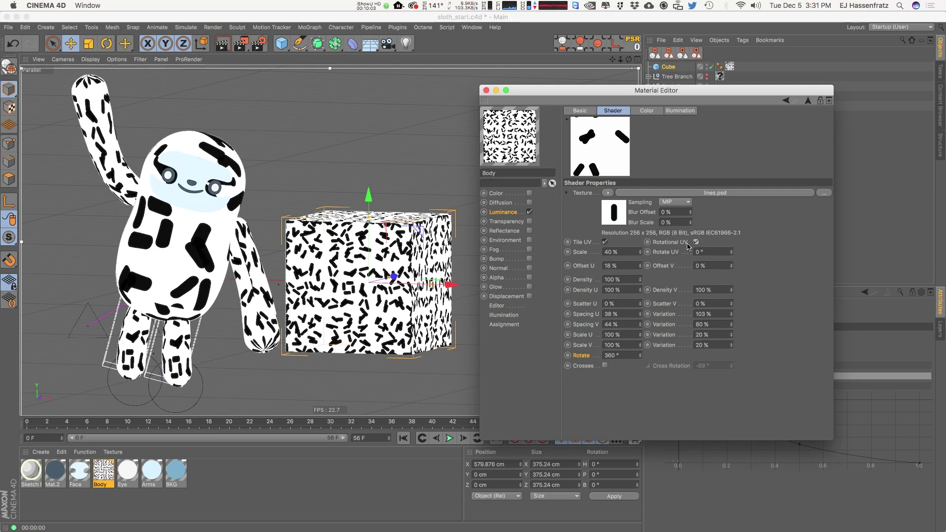
left_click(666, 243)
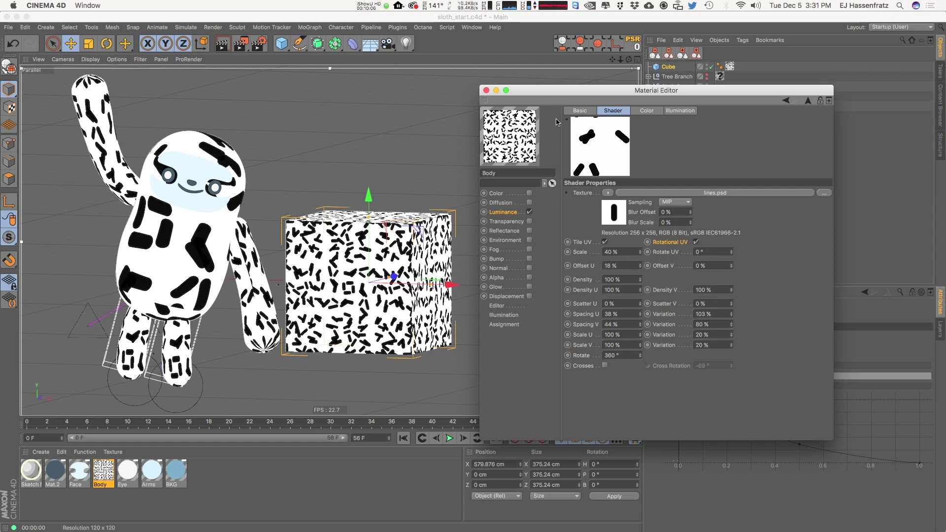
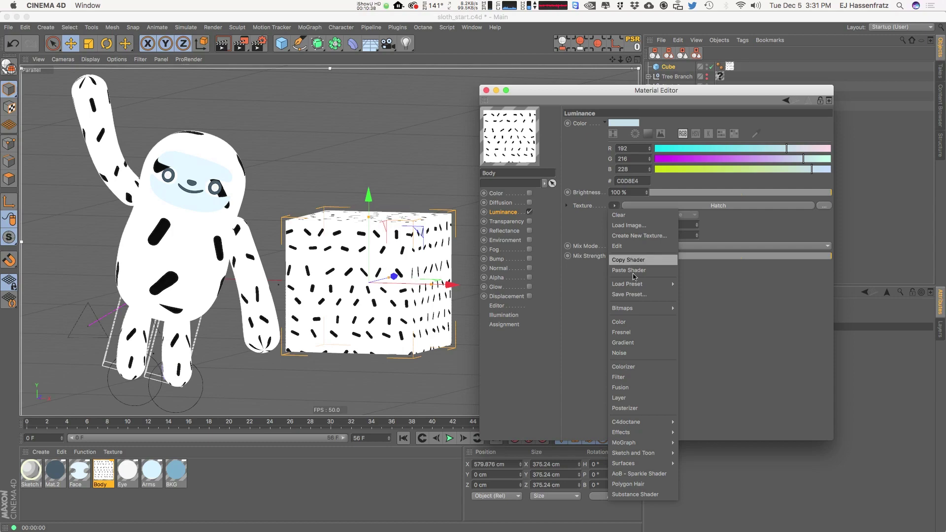
- Wrap the Body material's luminance Hatch shader in a Colorizer and remove the black knot from the Colorizer gradient
left_click(641, 367)
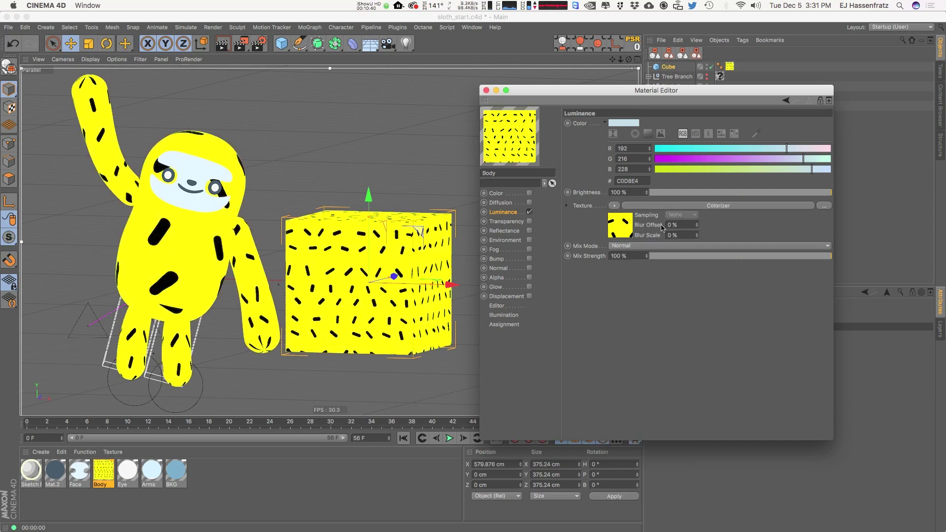
left_click(666, 209)
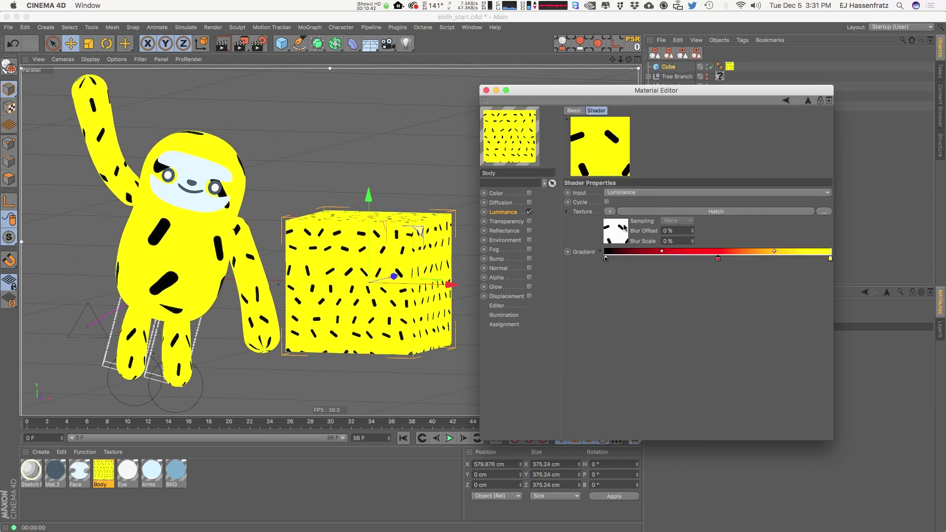
left_click(600, 252)
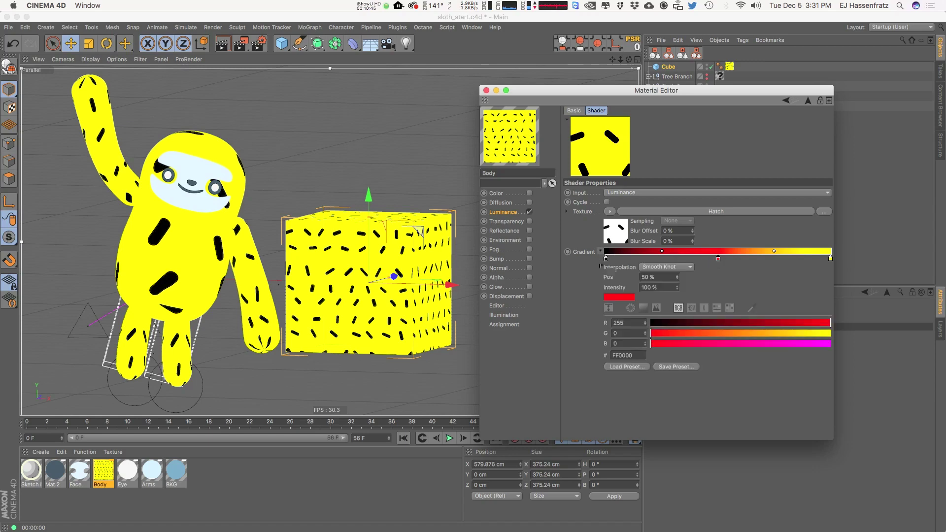
left_click_drag(606, 258, 583, 302)
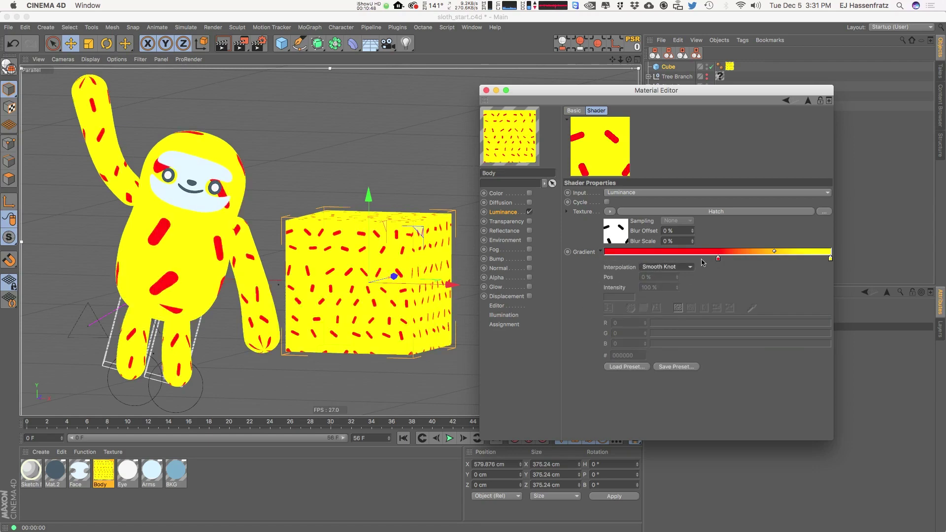
- Set the Colorizer gradient's interpolation to None and place the yellow knot at about 55 %, just beyond the red knot
left_click_drag(708, 259, 700, 291)
left_click(655, 266)
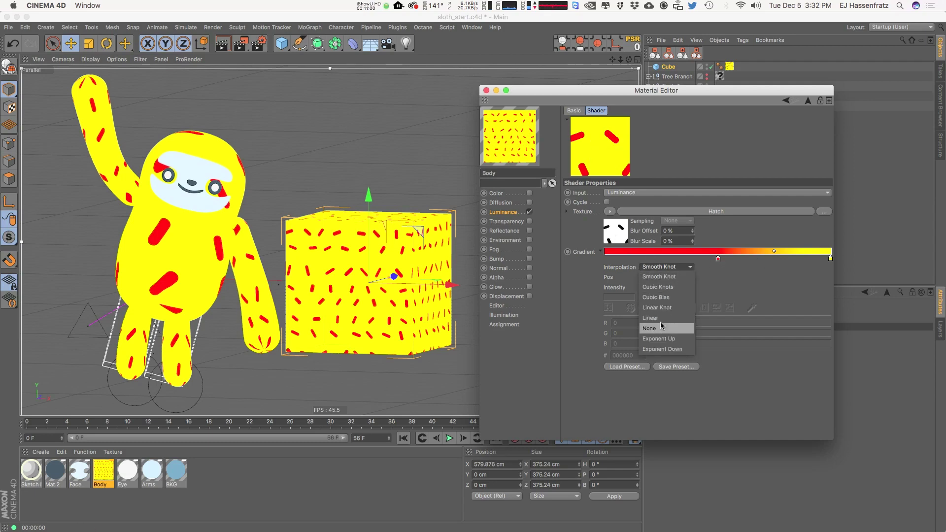
left_click(663, 326)
mouse_move(831, 258)
left_mouse_down()
mouse_move(719, 259)
mouse_move(832, 262)
left_mouse_up()
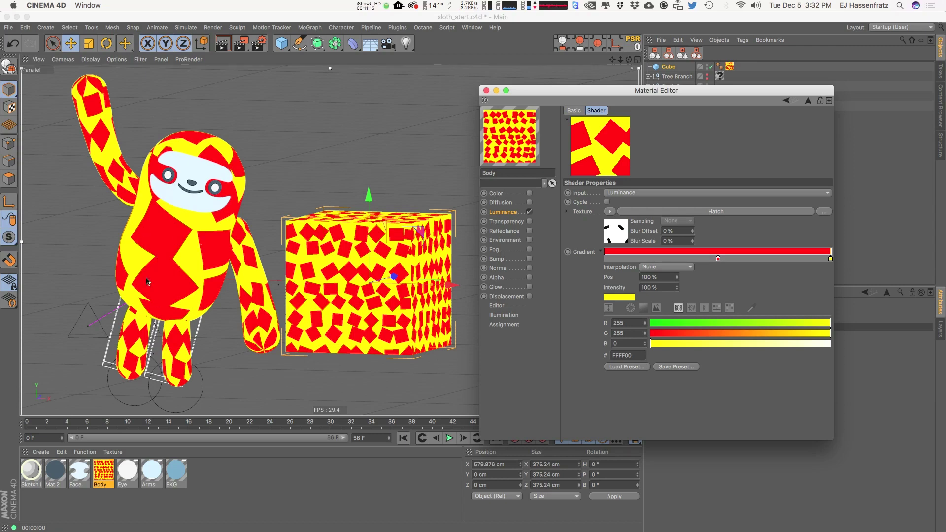
left_click_drag(832, 262, 730, 262)
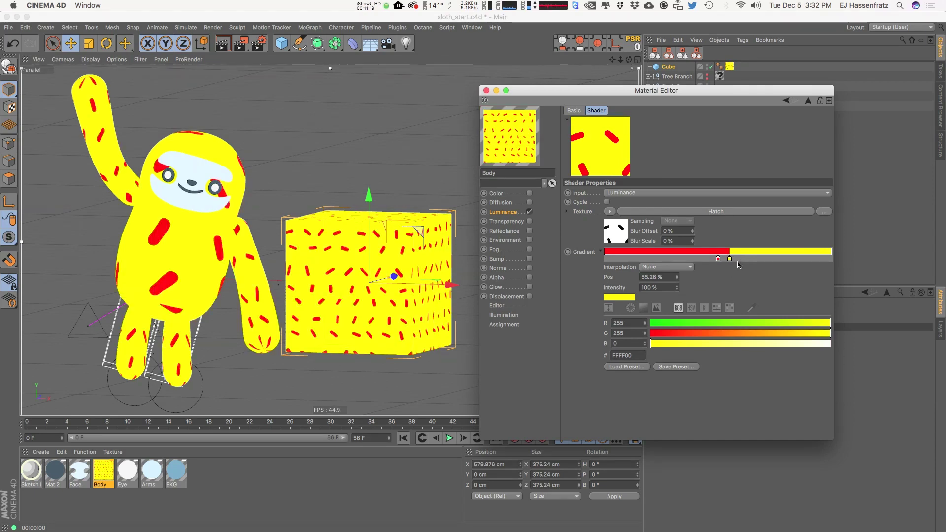
- Recolor the red gradient knot pale blue (D4EFFF) by sampling the color of the Arms material
double_click(718, 259)
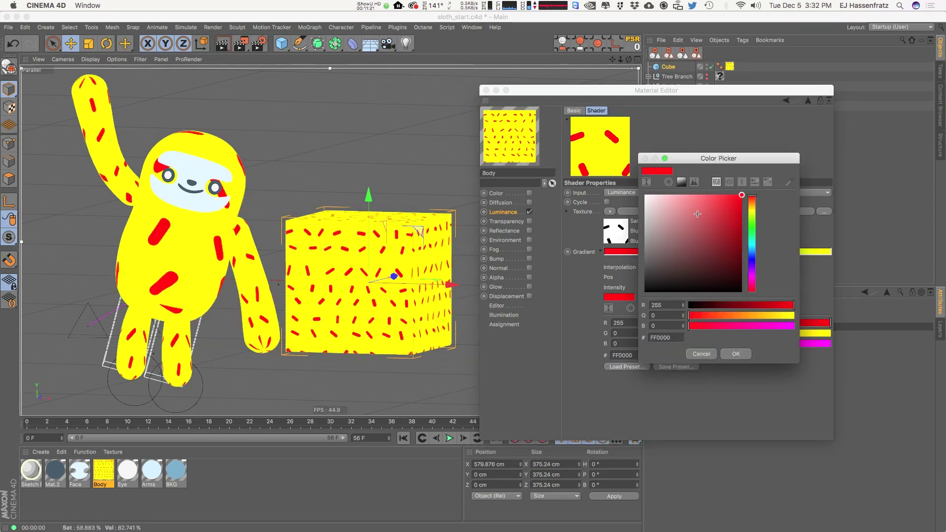
left_click(789, 182)
left_click(152, 478)
left_click(735, 353)
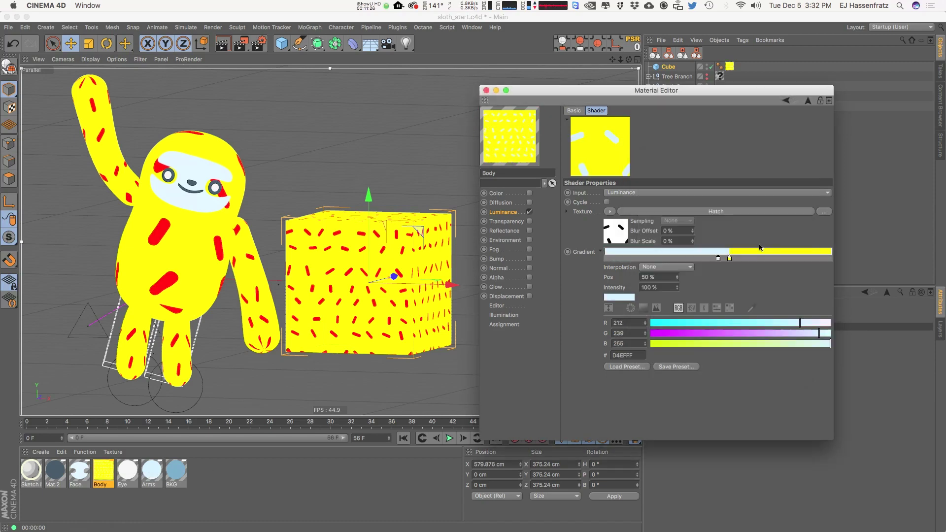
- Place the yellow gradient knot at 54.61 % and recolor it to a soft blue (B0D0E4)
left_click_drag(731, 259, 728, 274)
double_click(728, 259)
left_click_drag(682, 201, 677, 215)
left_click(746, 355)
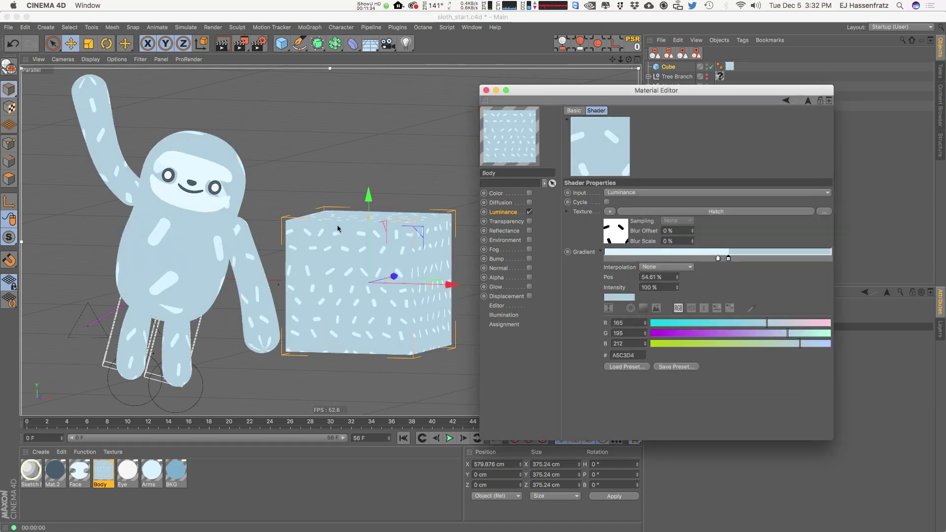
double_click(729, 259)
left_click(678, 207)
left_click(747, 354)
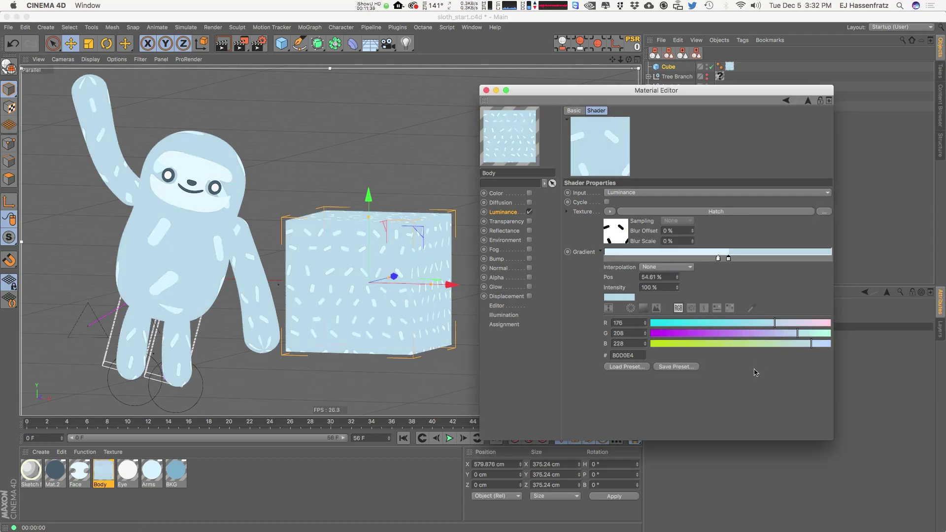
- Close the Body material's editor and delete the test cube from the scene
left_click(504, 212)
left_click(404, 299)
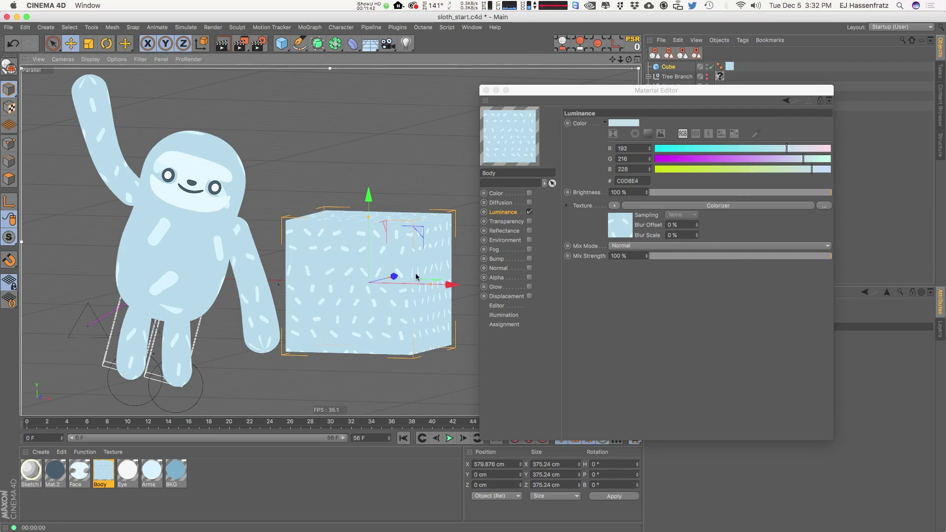
left_click(486, 90)
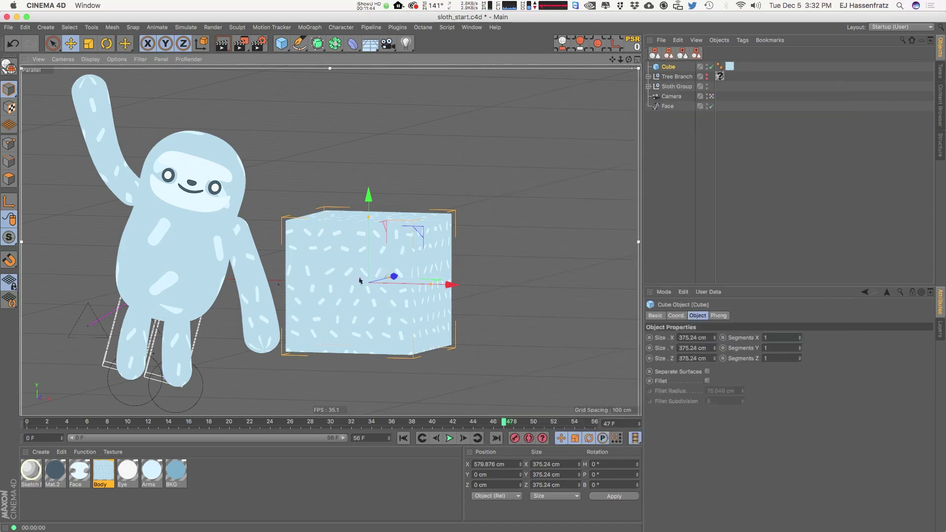
left_click(730, 66)
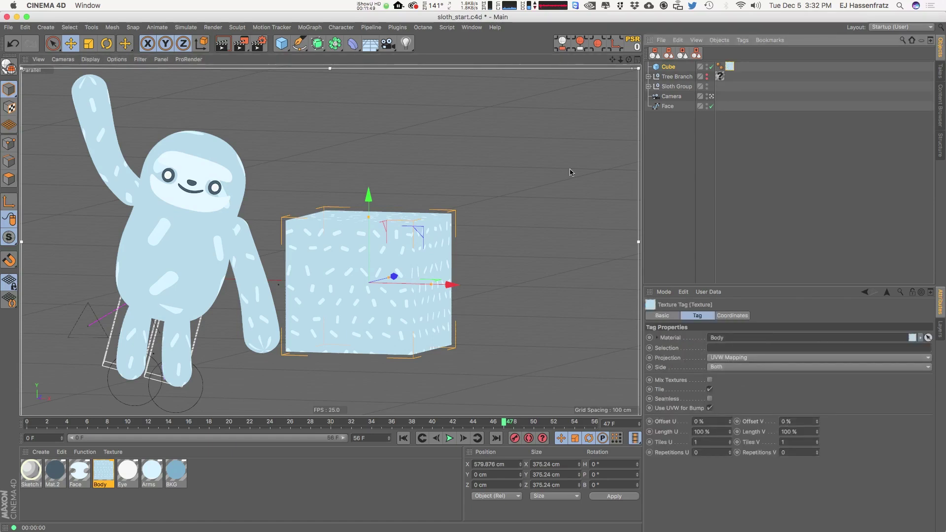
left_click(375, 283)
key("Delete")
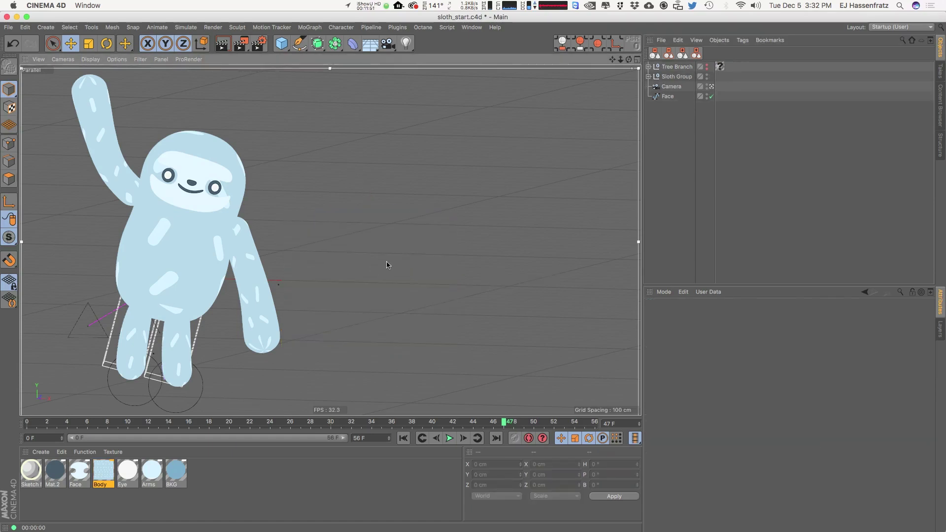
- Examine the hatch pattern on the sloth's body and the end of its lowered arm
middle_click_drag(373, 267, 493, 263, "alt")
left_click(328, 213)
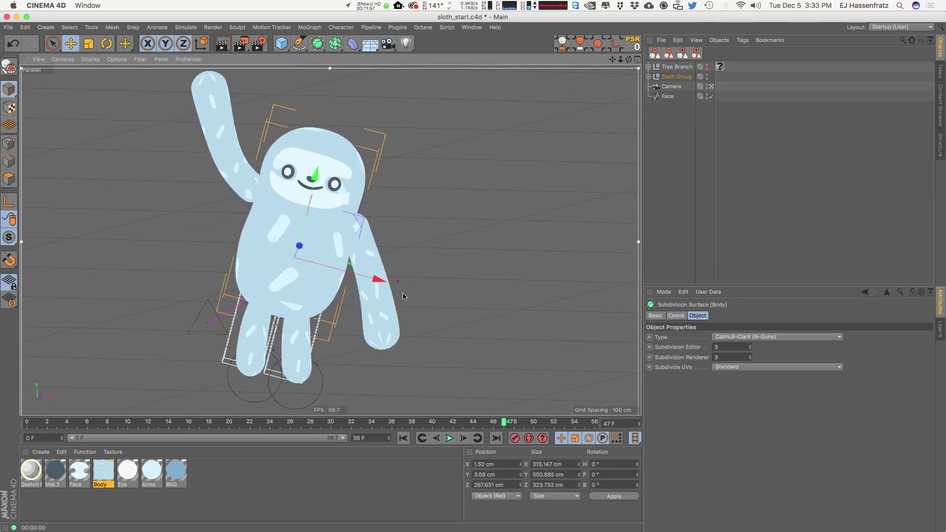
left_click(390, 348)
scroll(391, 351, "up", 5)
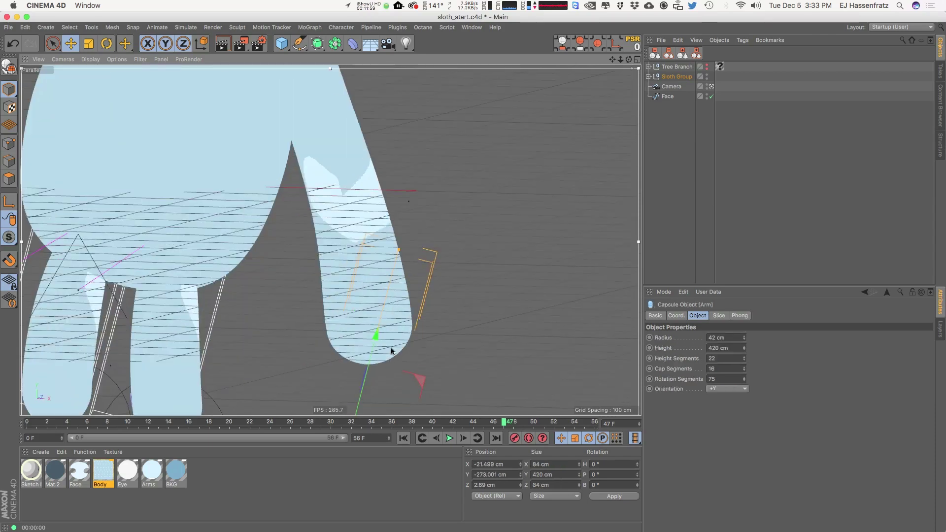
scroll(392, 350, "down", 3)
scroll(380, 358, "down", 5)
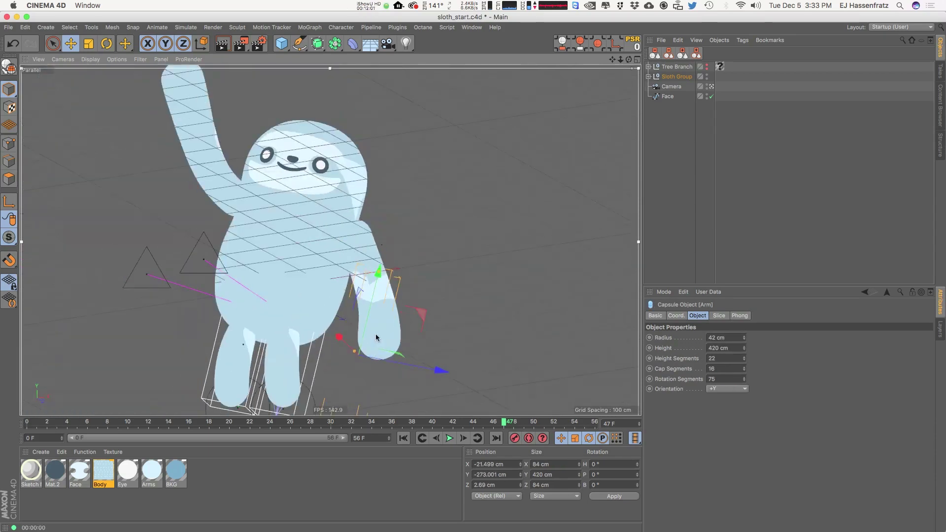
left_click_drag(376, 334, 377, 280, "alt")
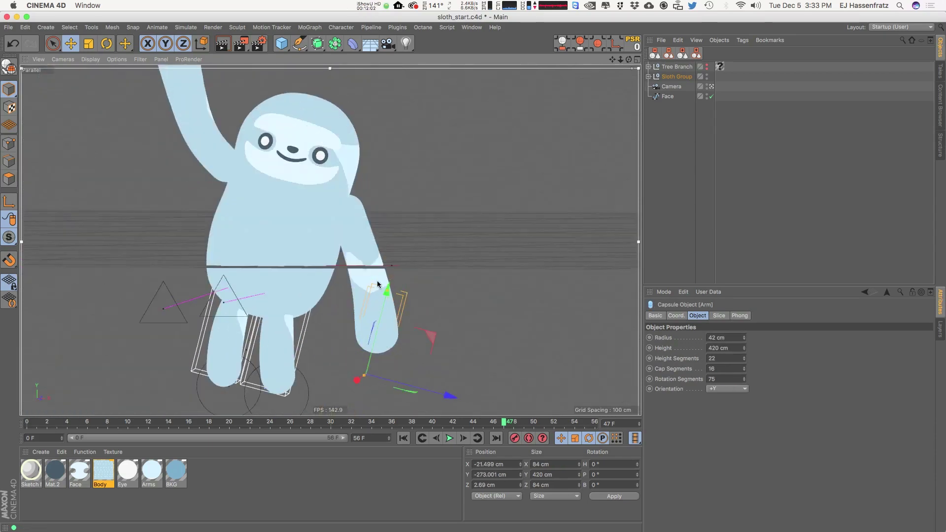
- Set the projection to Cubic on the texture tags of both arms and both legs in the Sloth Group
left_click(648, 76)
scroll(854, 277, "down", 3)
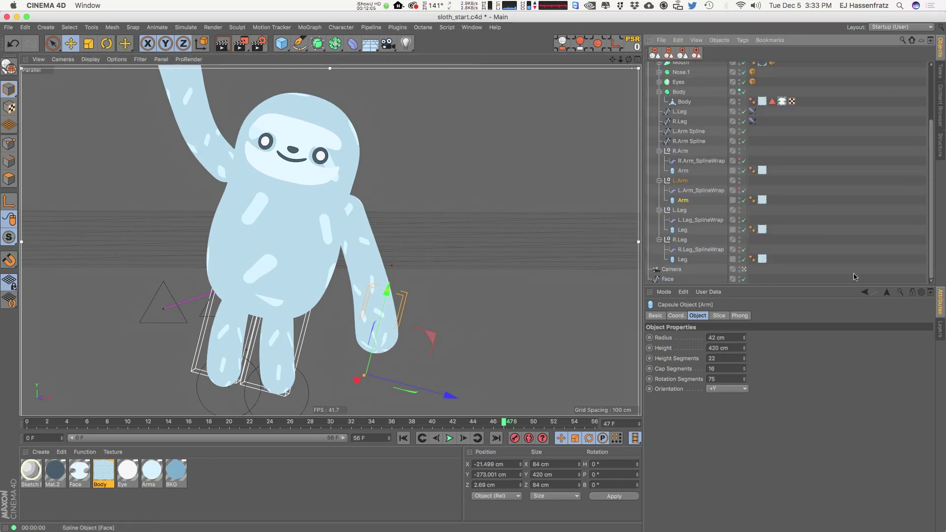
left_click_drag(786, 153, 777, 268)
left_click_drag(796, 167, 762, 275)
left_click_drag(791, 148, 761, 267)
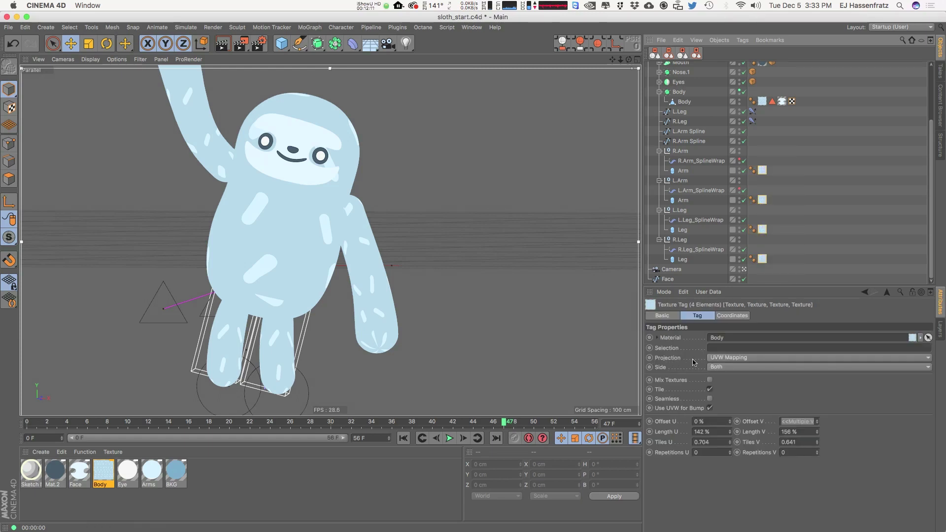
left_click(739, 358)
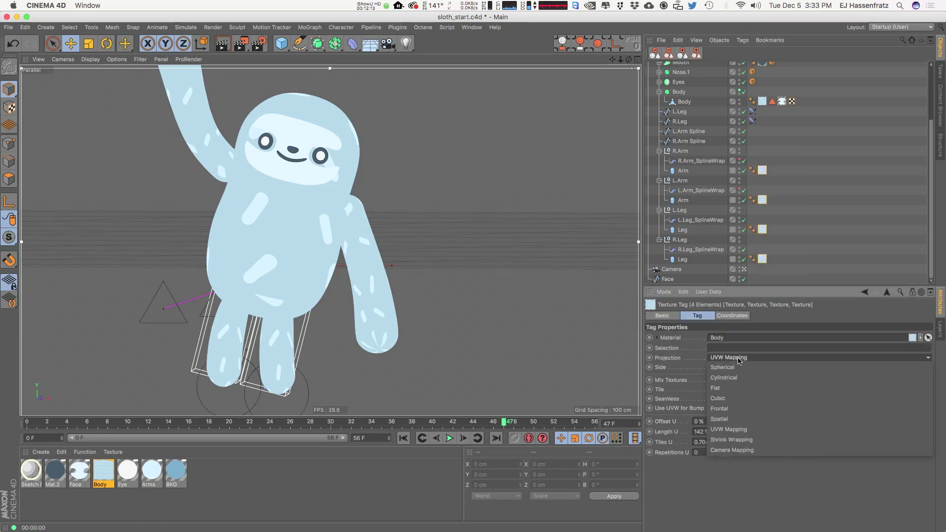
left_click(745, 397)
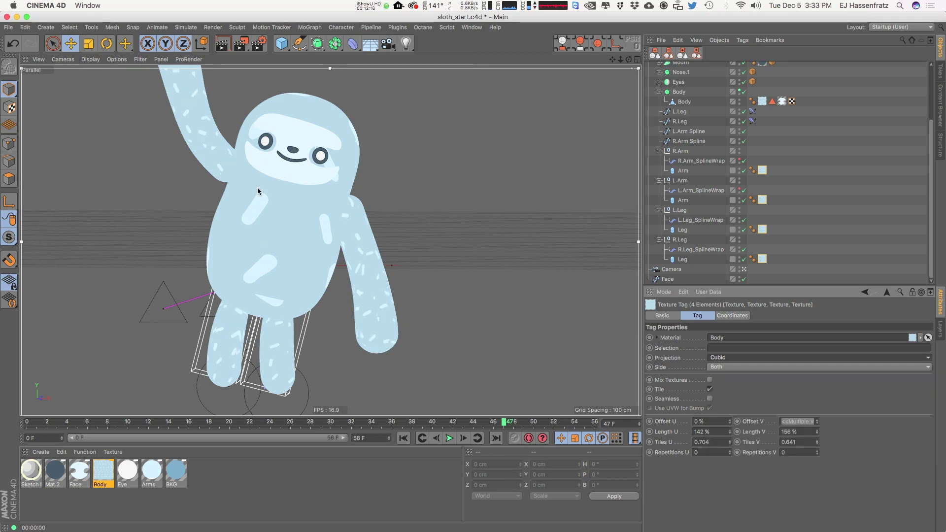
- Try the Seamless option on the arm and leg texture tags, and turn it off again
middle_click_drag(295, 182, 310, 205, "alt")
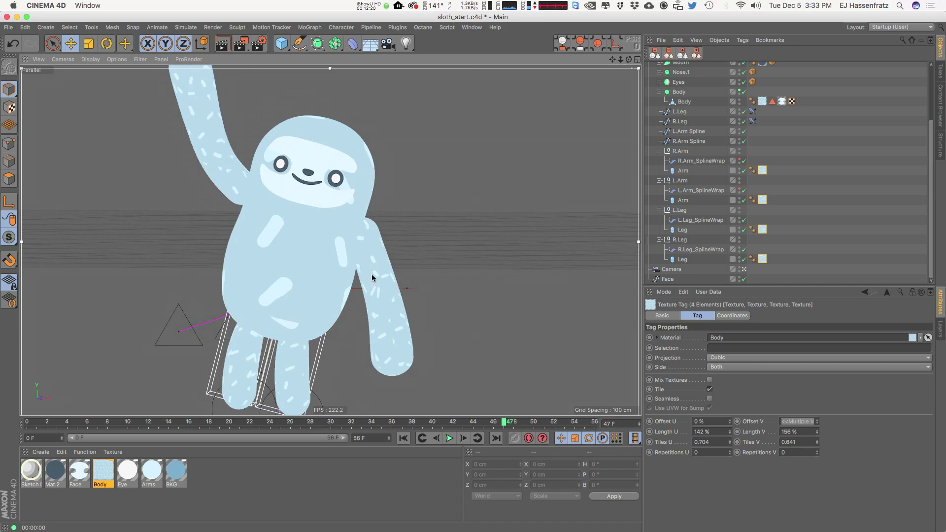
left_click(709, 398)
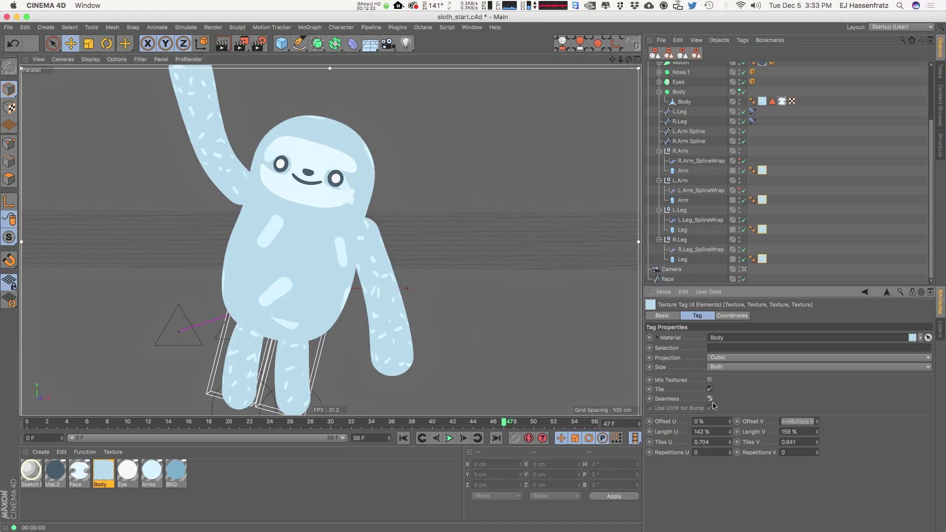
left_click(709, 399)
- Set Length U to 123 % and Length V to 119 % on the texture tags of both arms and both legs
left_click_drag(775, 151, 753, 205)
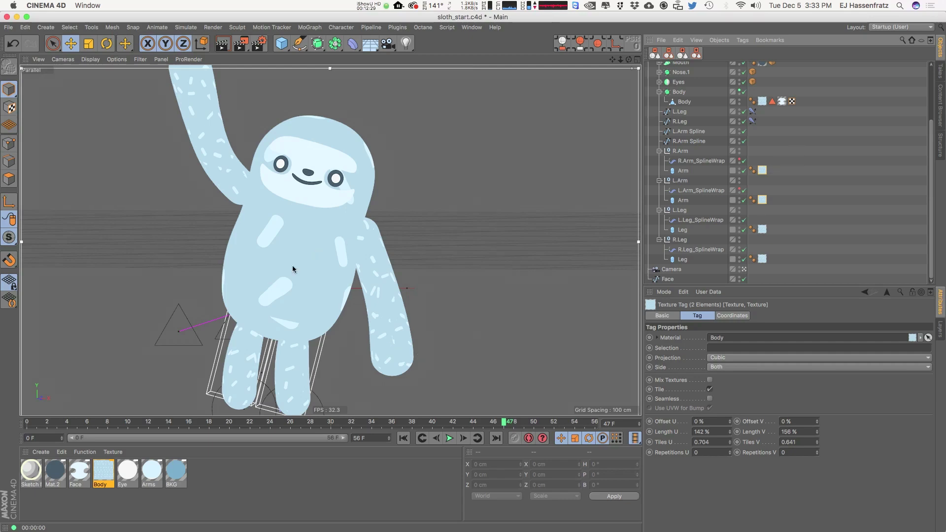
left_click_drag(785, 154, 756, 274)
left_click_drag(818, 457, 819, 460)
left_click_drag(727, 434, 733, 439)
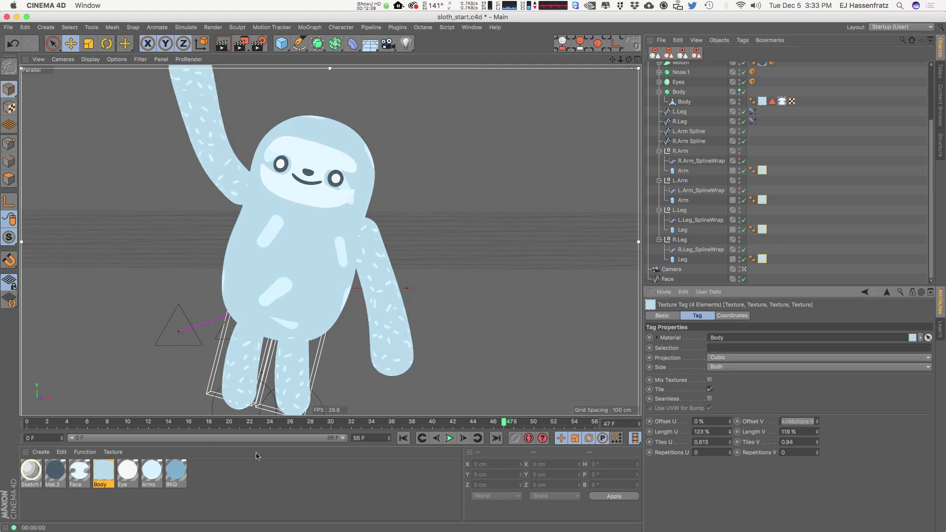
- Add a cube beside the sloth at X 390.762 cm, scale it to 311.6 cm, and apply the Body material to it
double_click(103, 472)
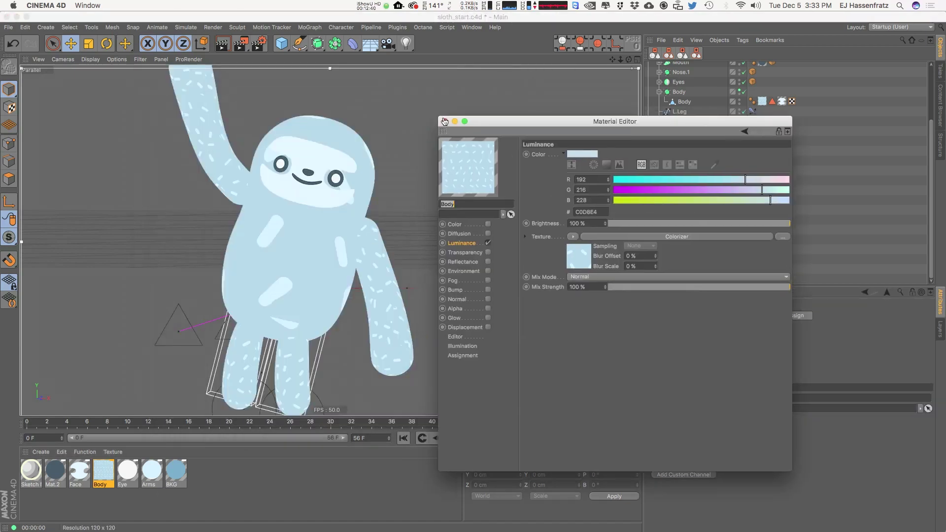
left_click(445, 122)
left_click(281, 44)
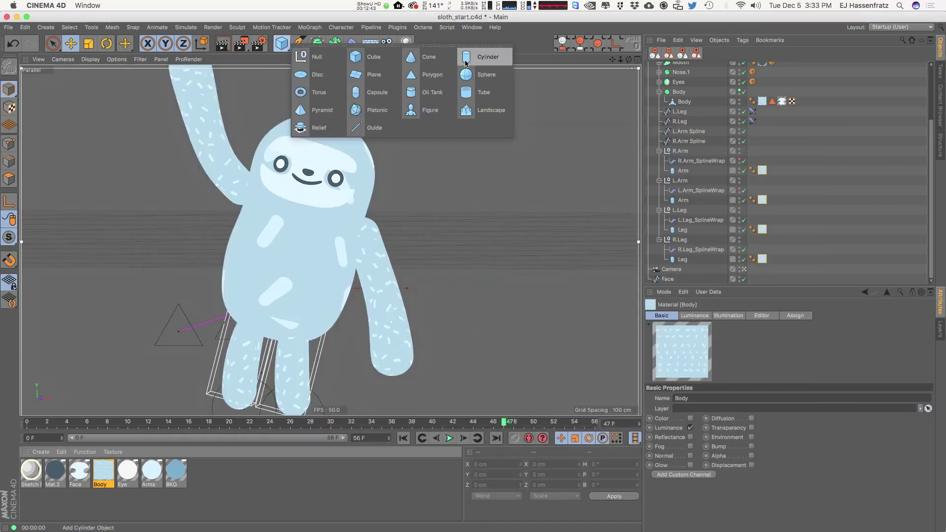
left_click(370, 53)
left_click_drag(357, 284, 509, 295)
key("t")
left_click_drag(443, 310, 700, 202)
key("e")
left_click_drag(103, 471, 379, 337)
middle_click_drag(411, 312, 379, 299, "alt")
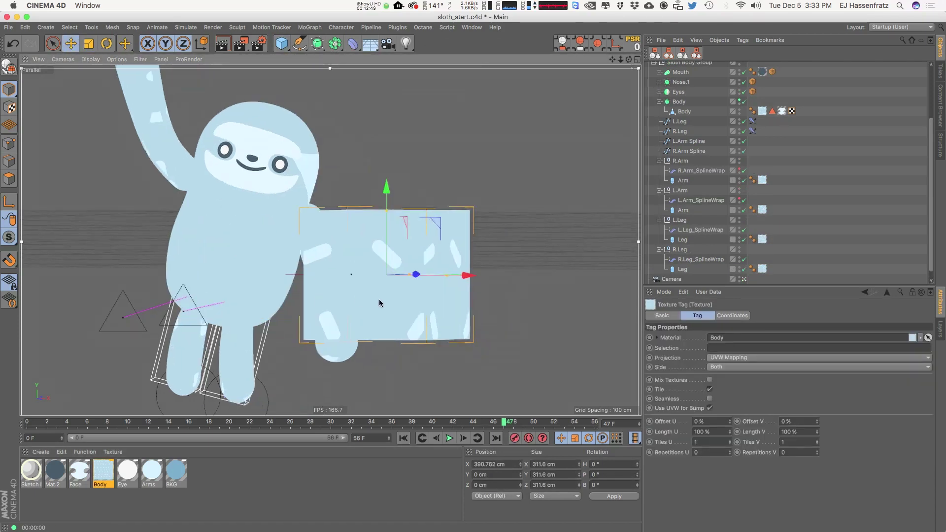
- Move the cube away from the sloth along the X axis to X 551.752 cm
left_click_drag(448, 226, 386, 290, "alt")
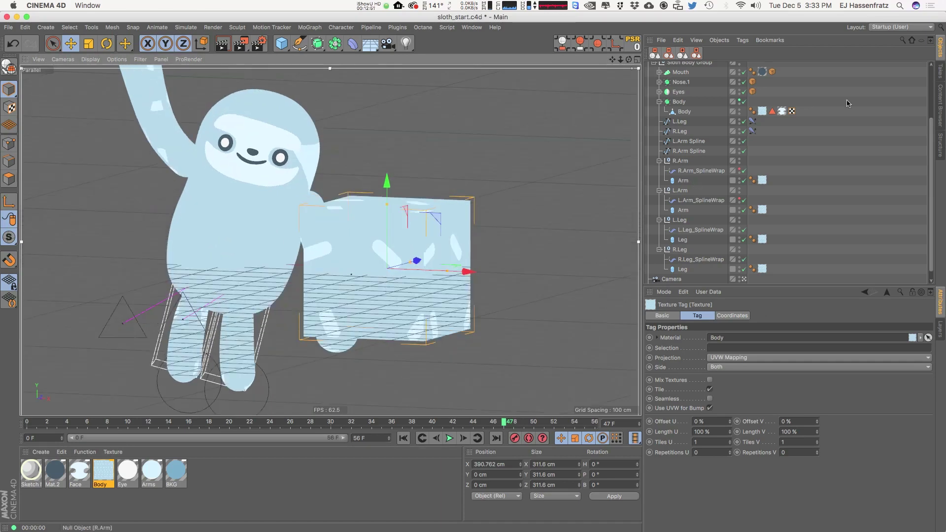
scroll(929, 127, "up", 5)
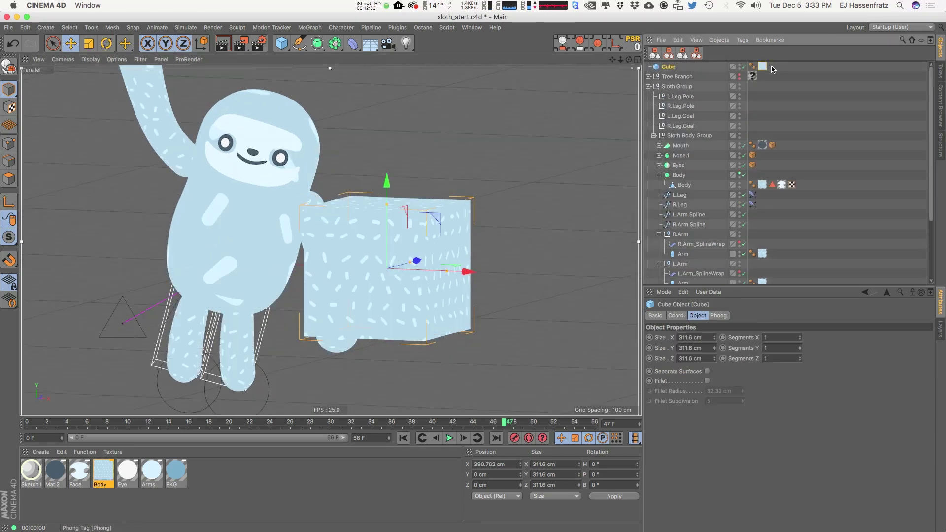
left_click_drag(459, 262, 495, 262)
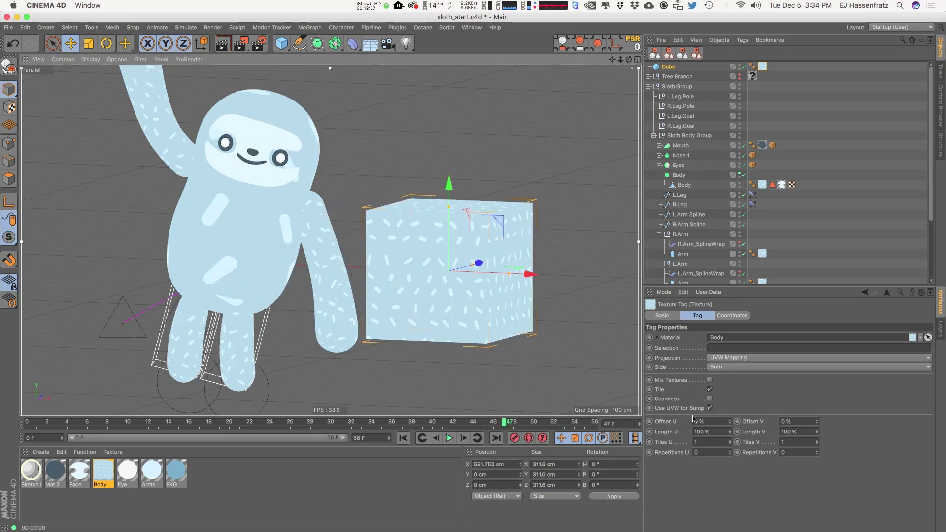
- Try Length U 71 % and Length V 56 % on the cube's texture tag, and restore both to 100 %
left_click_drag(730, 434, 715, 435)
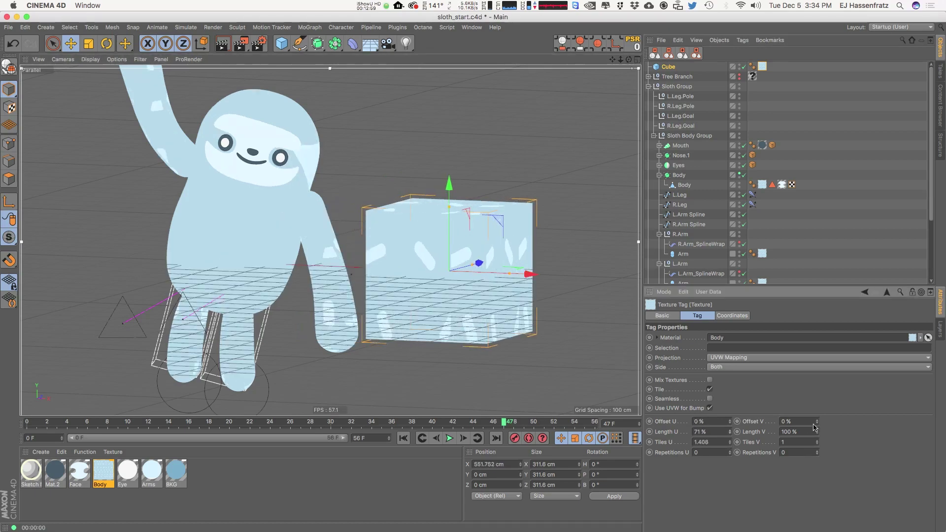
left_click_drag(817, 436, 817, 454)
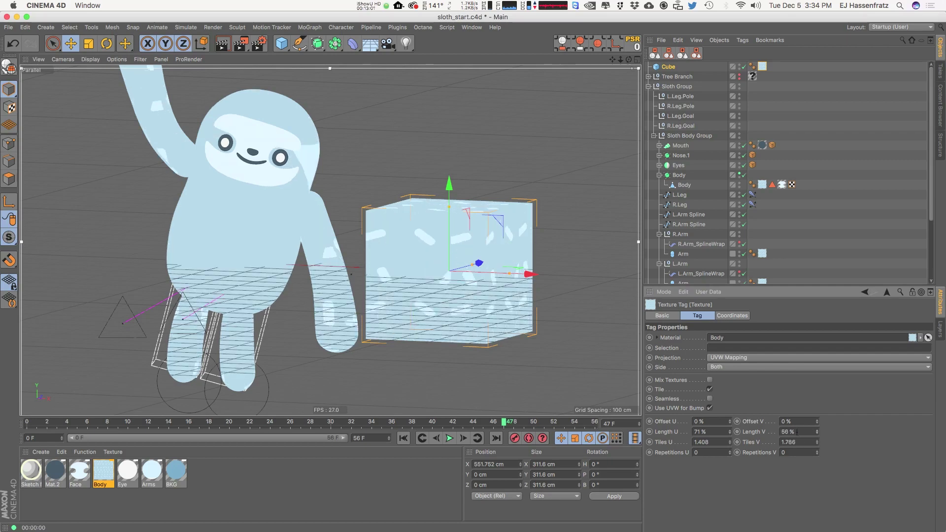
key("super+z")
double_click(700, 432)
type("100")
key("Return")
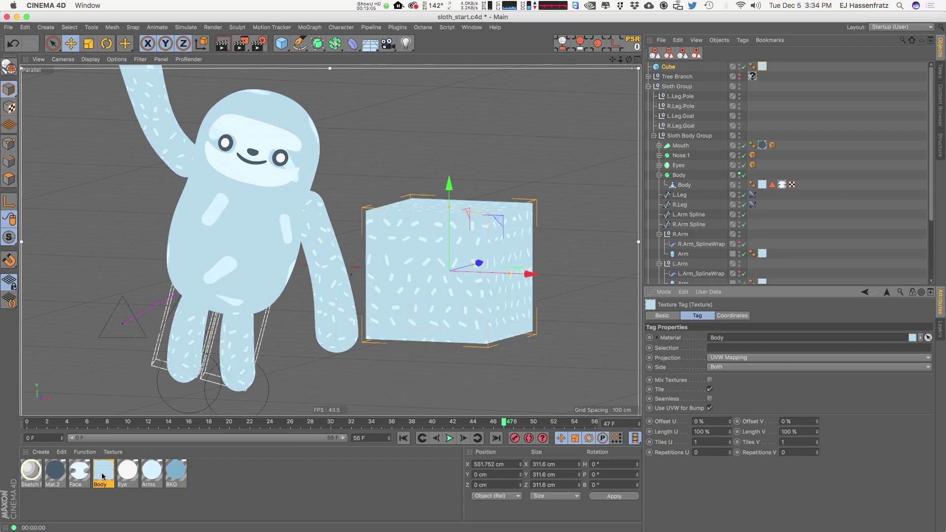
- Rename the Body material 1 and open the settings of the Hatch shader inside its Luminance Colorizer
double_click(102, 474)
left_click_drag(299, 70, 164, 92)
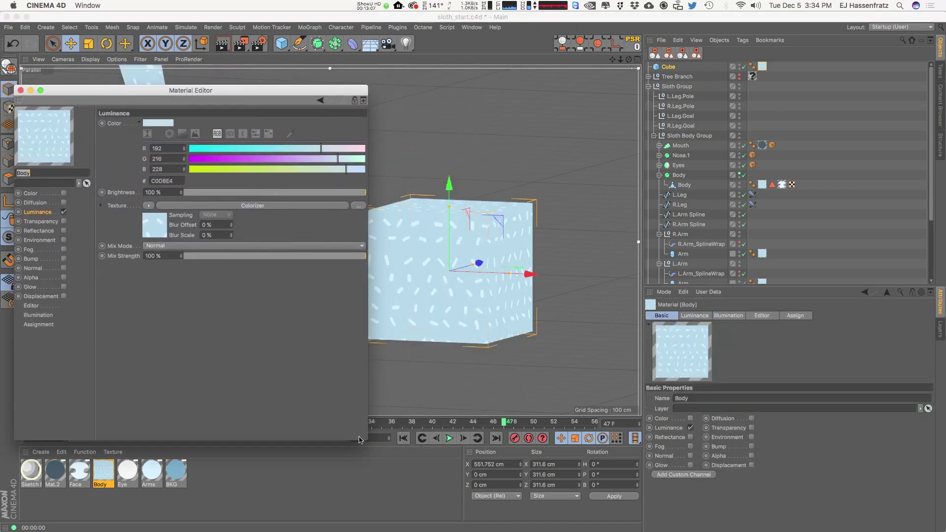
left_click_drag(365, 439, 332, 435)
type("1")
left_click_drag(443, 319, 477, 313)
left_click(147, 232)
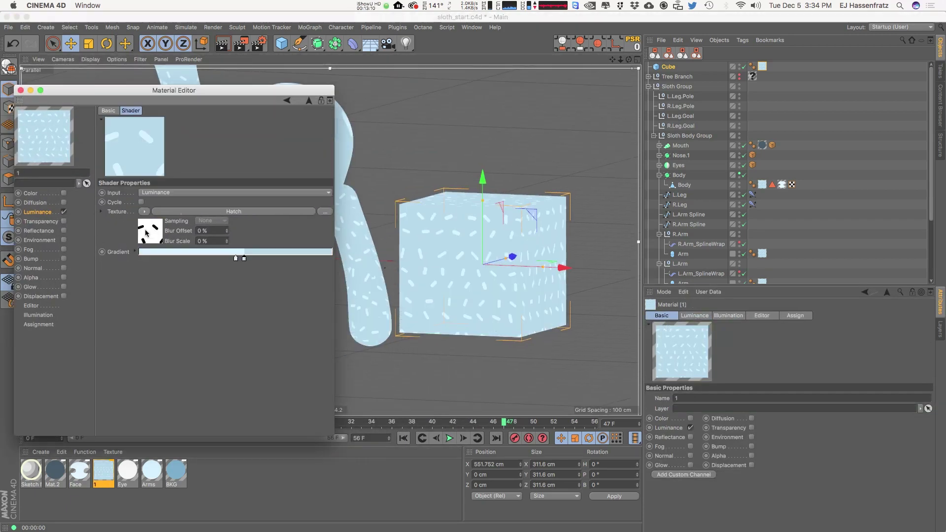
left_click(146, 233)
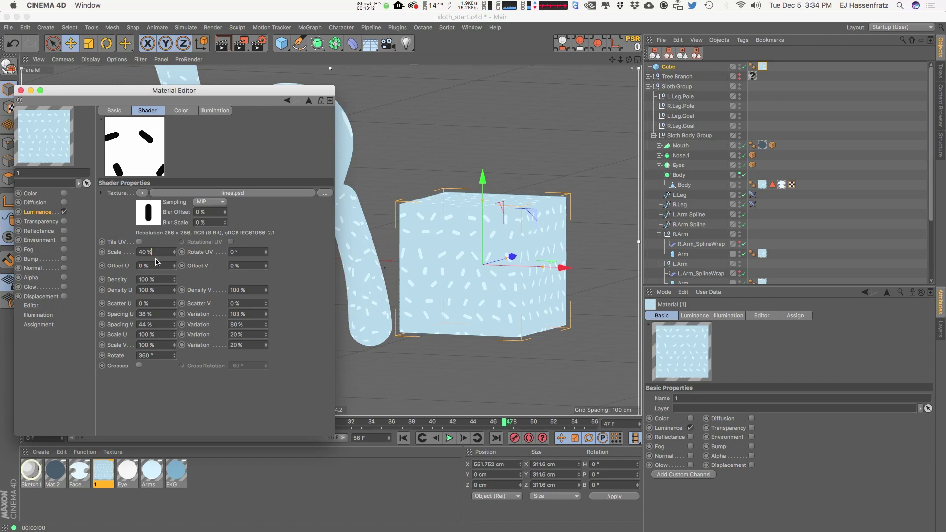
- Open an enlarged preview of the material in its own window and reduce the window's size
right_click(45, 139)
left_click(71, 152)
left_click_drag(122, 89, 189, 88)
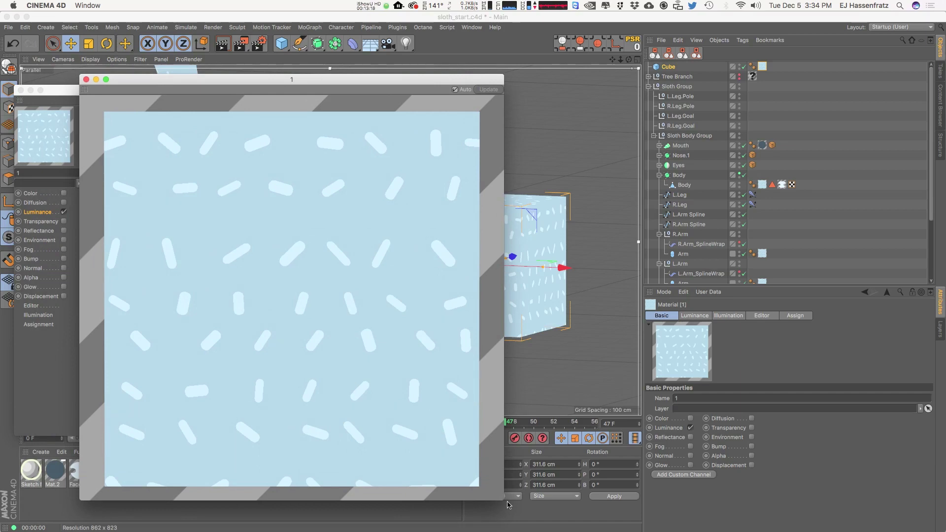
left_click_drag(504, 500, 417, 374)
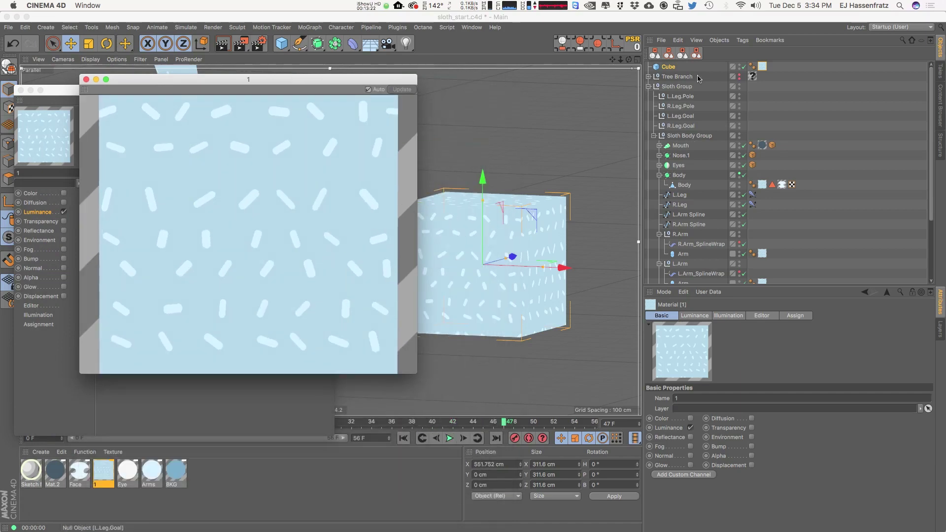
- Set Length U and Length V to 50 % on the cube's texture tag
left_click(762, 67)
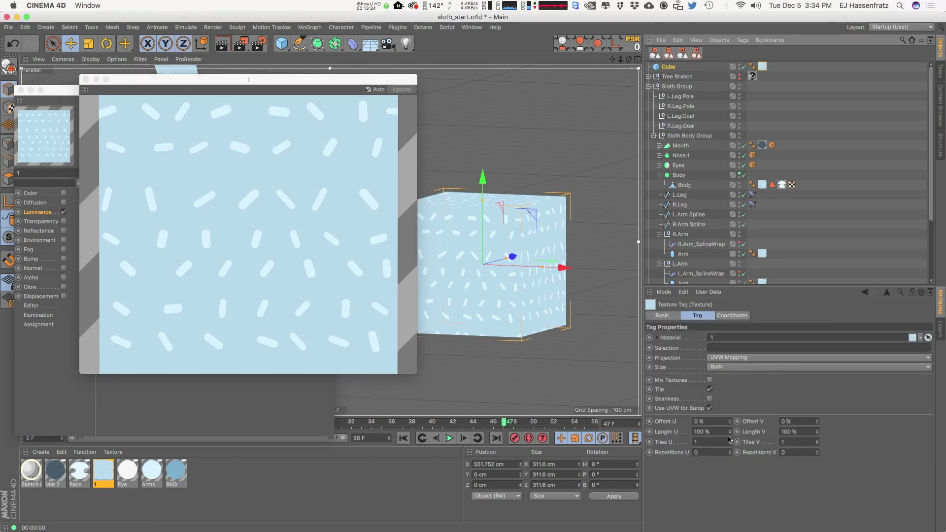
double_click(702, 432)
type("50")
key("Tab")
type("50")
key("Return")
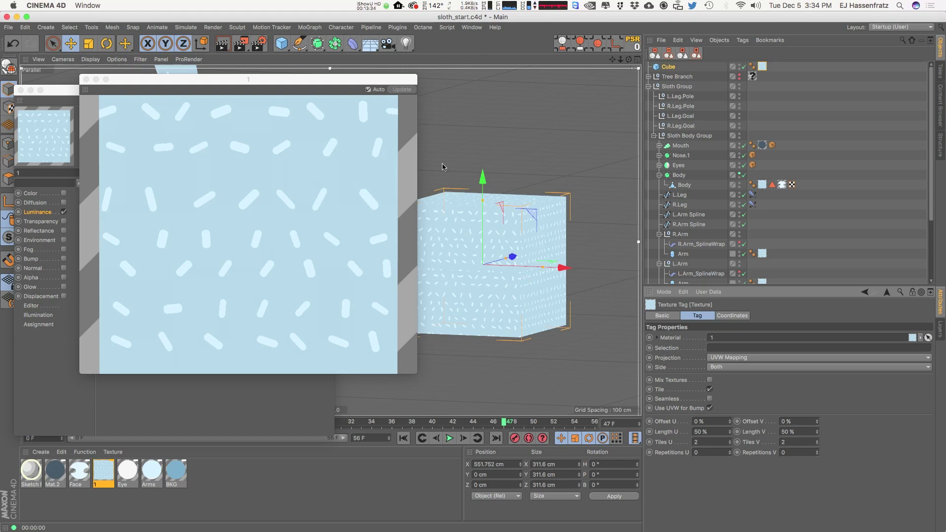
- Compare the cube's pattern with the Hatch shader's Tile UV on and off, and leave Tile UV enabled
left_click_drag(251, 80, 206, 286)
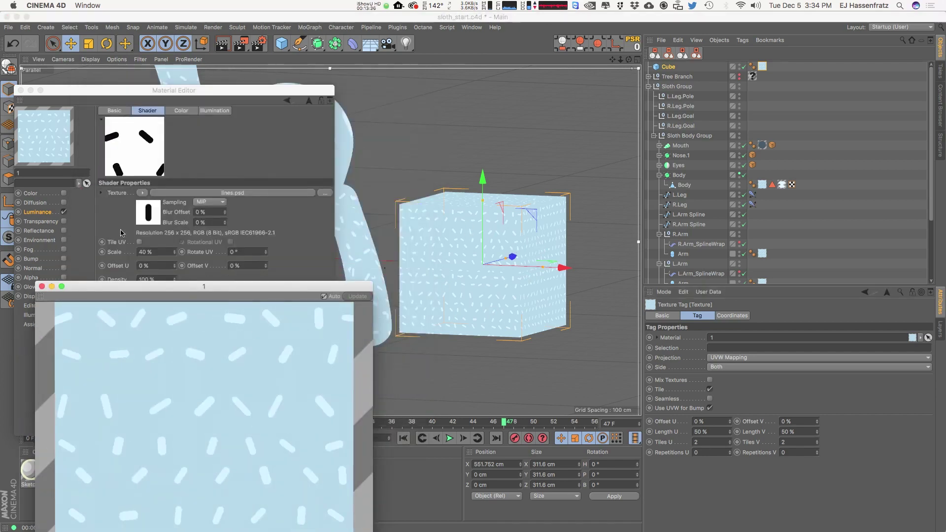
left_click(140, 242)
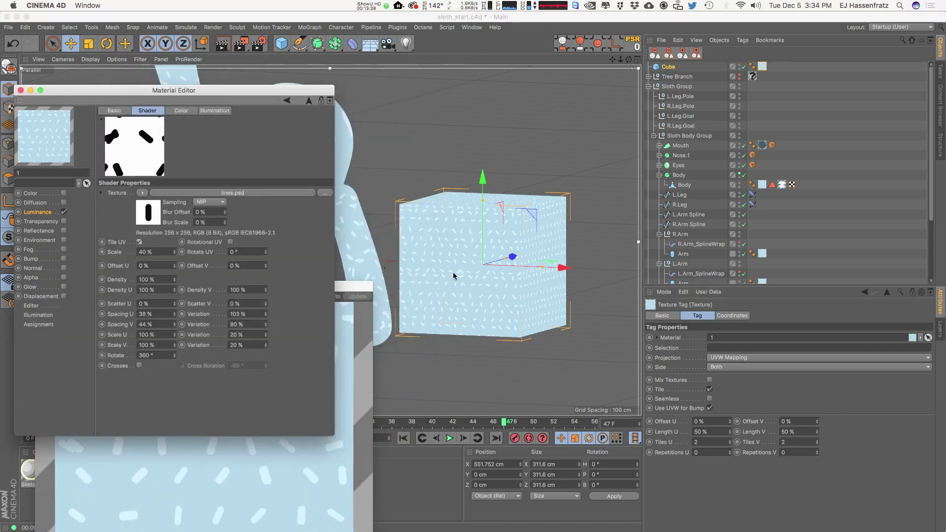
left_click(141, 242)
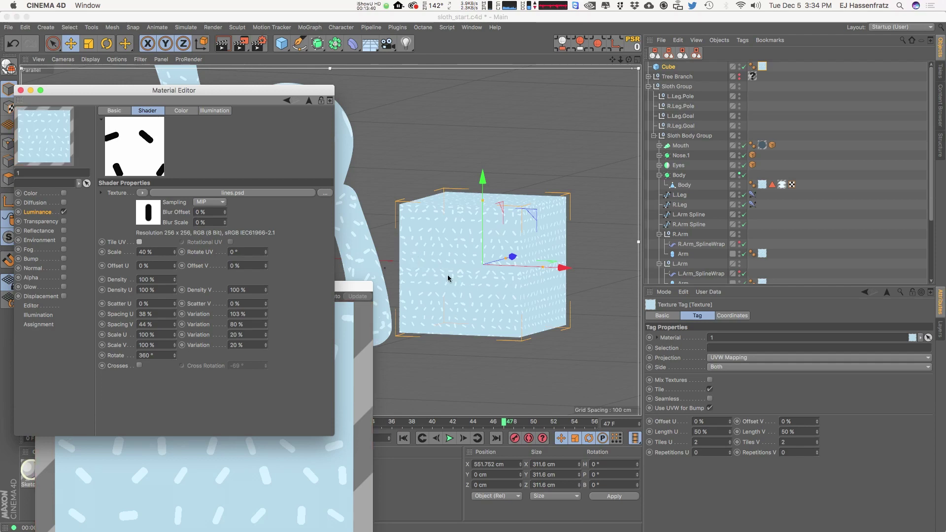
scroll(442, 274, "up", 5)
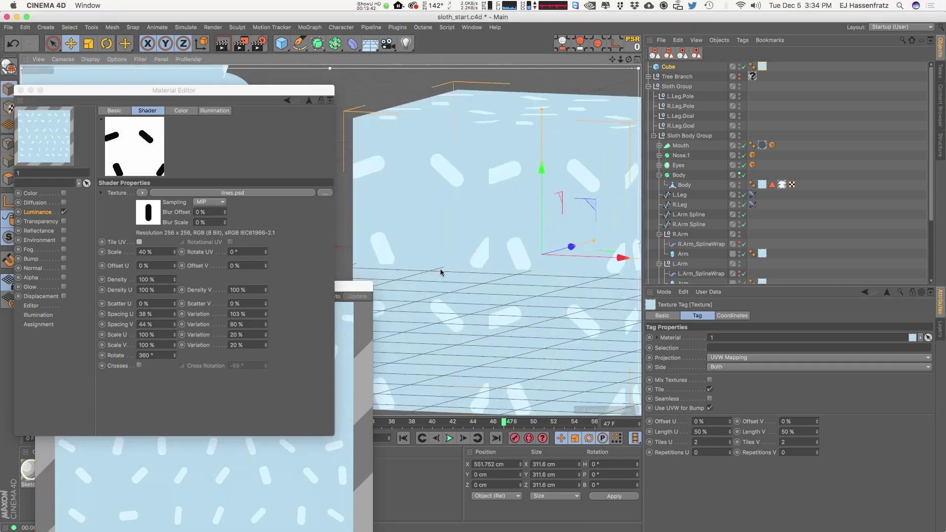
left_click(139, 242)
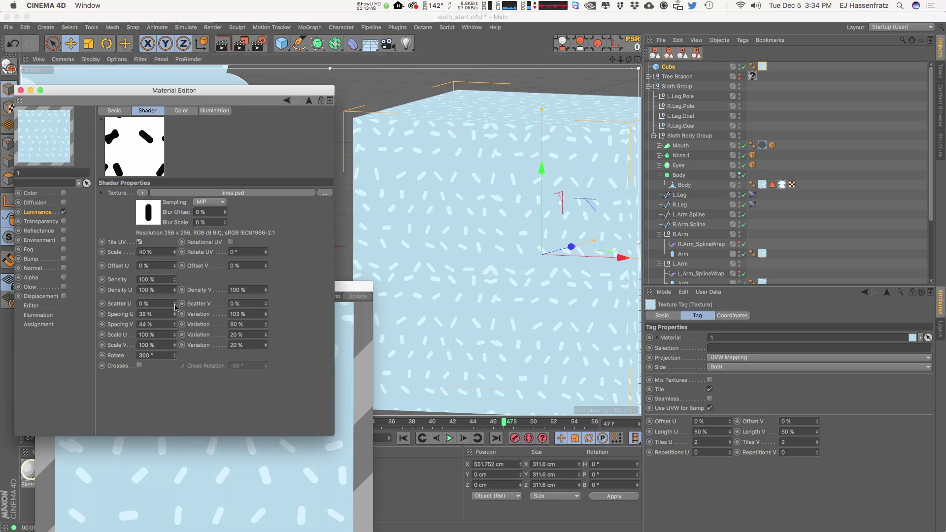
- Set the Hatch shader's Scatter U to 16 %, Scatter V to 12 % and Density to 48 %
left_click_drag(175, 306, 175, 302)
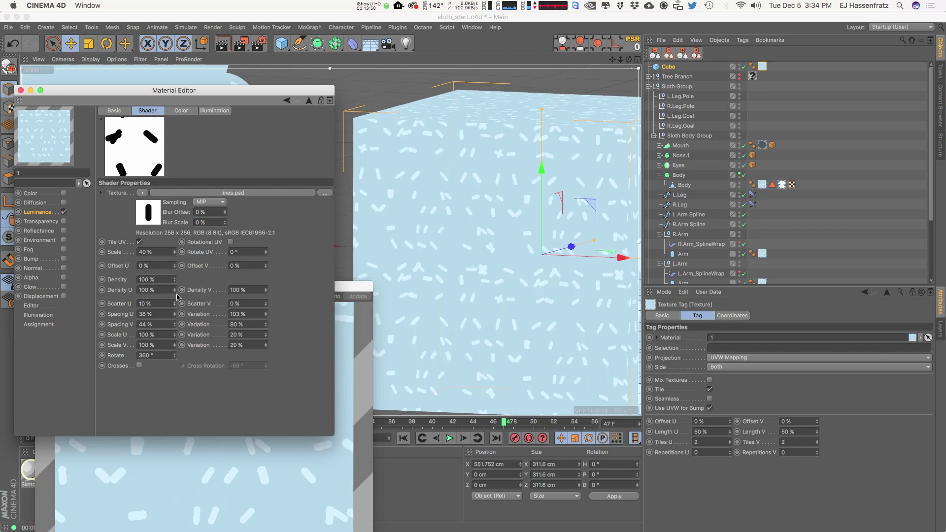
left_click_drag(173, 305, 174, 302)
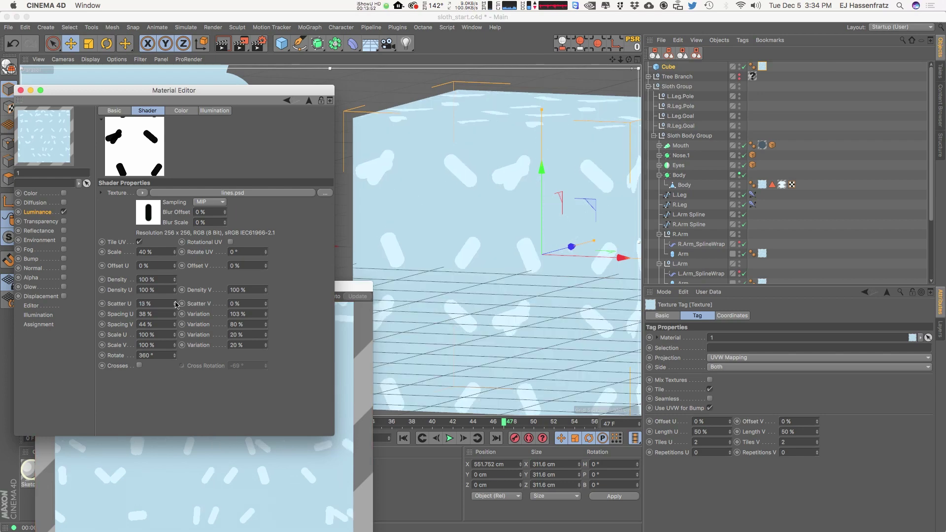
left_click(268, 307)
left_click_drag(268, 310, 266, 302)
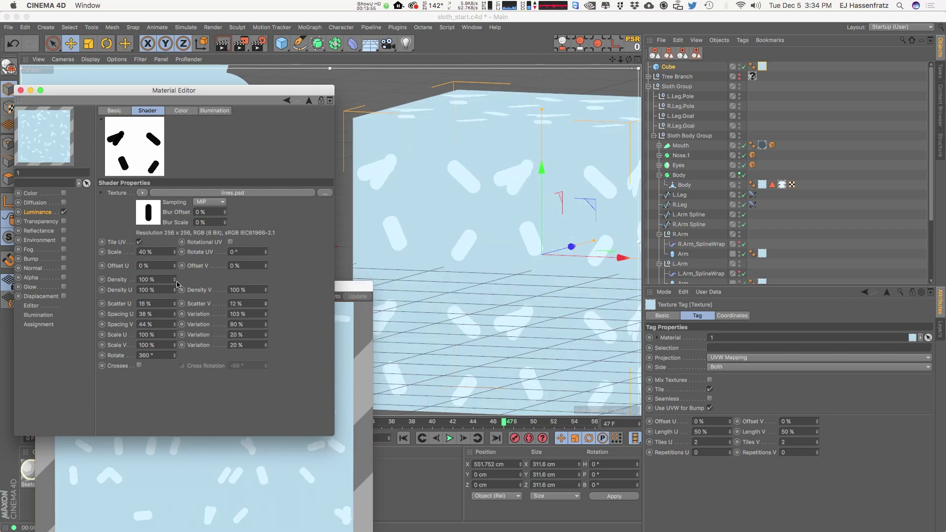
left_click_drag(175, 281, 175, 289)
left_click_drag(165, 327, 178, 276)
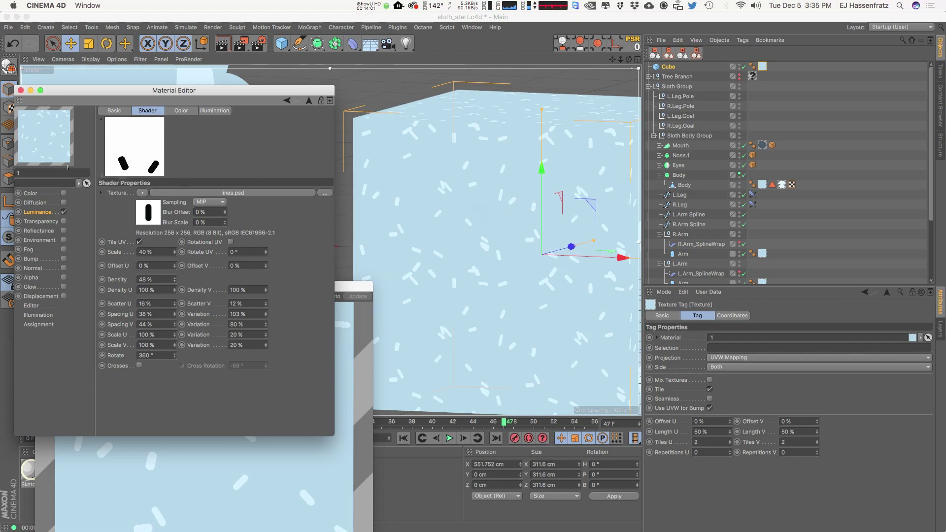
- Try a Hatch shader Scale of 79 % while watching the material preview, and settle on 26 %
left_click_drag(354, 286, 725, 107)
left_click(134, 253)
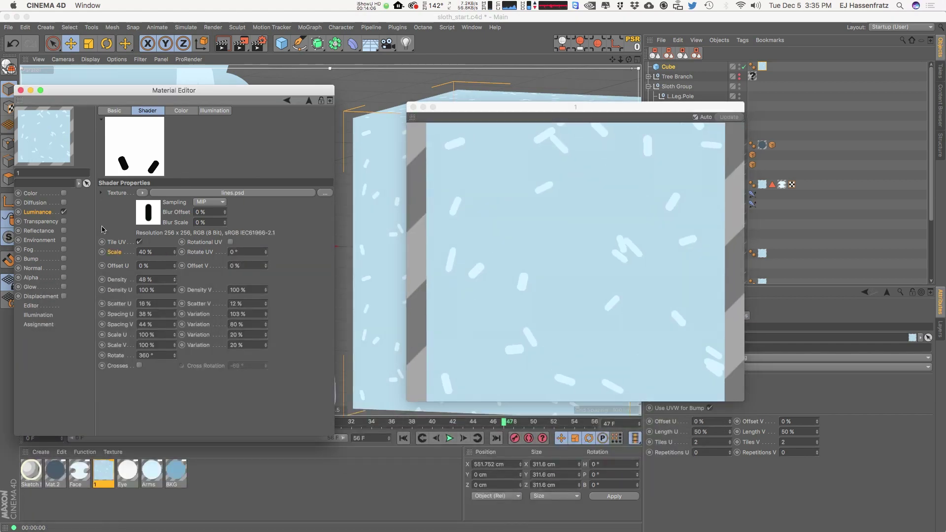
left_click_drag(174, 253, 175, 234)
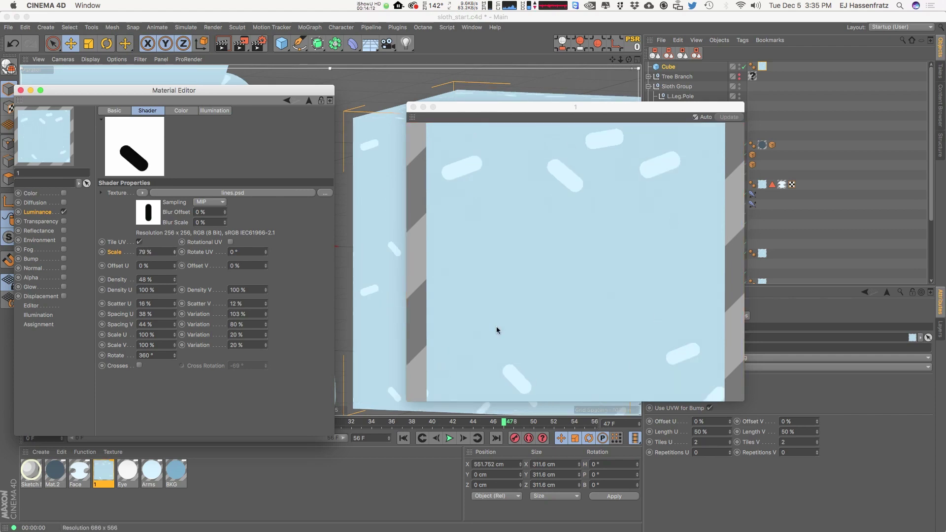
left_click_drag(464, 108, 555, 152)
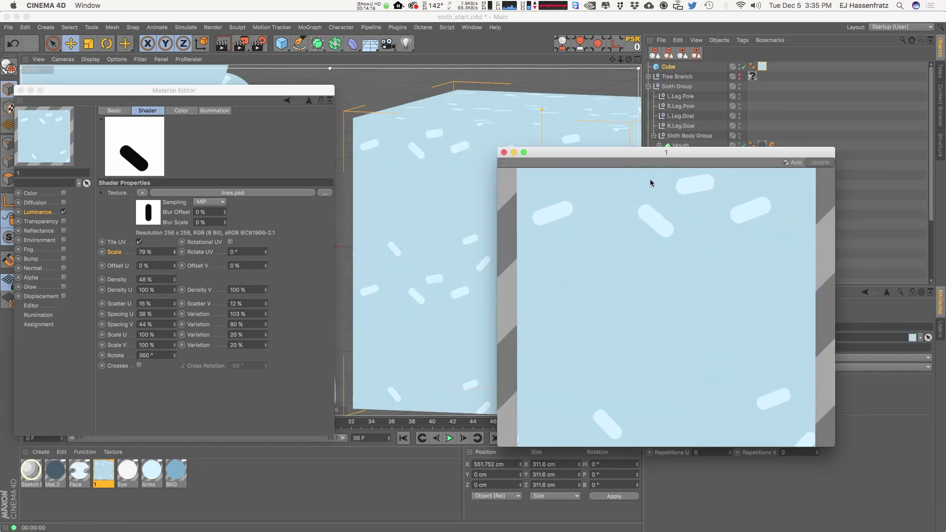
left_click_drag(174, 254, 173, 258)
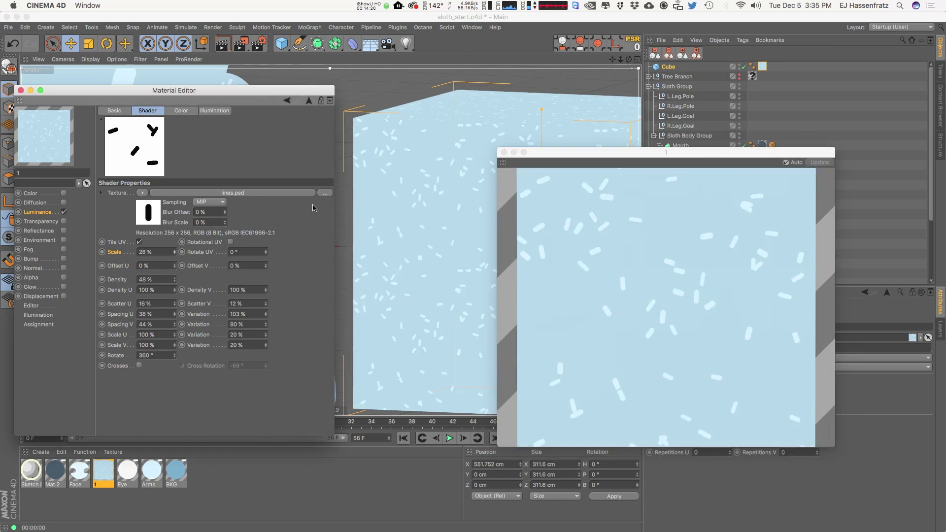
- Close the enlarged material preview and the Material Editor
left_click(504, 152)
left_click_drag(156, 91, 283, 110)
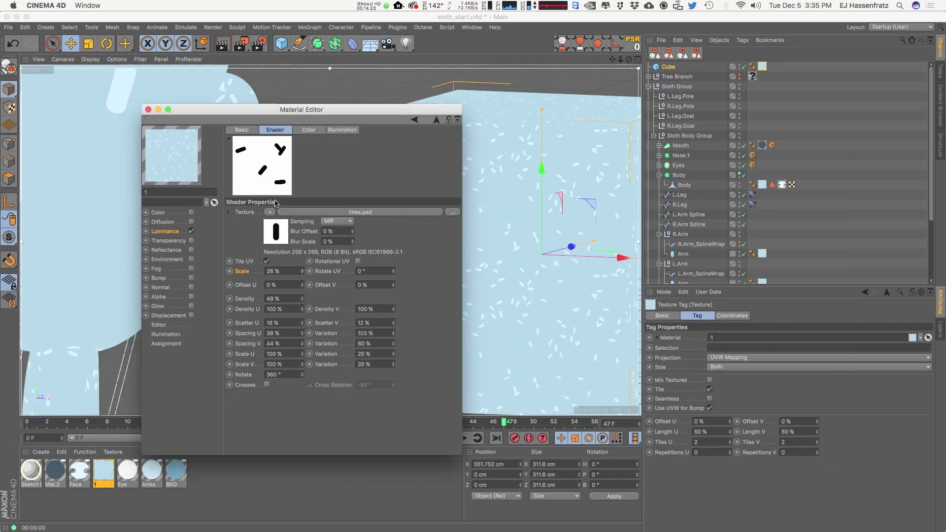
left_click(149, 109)
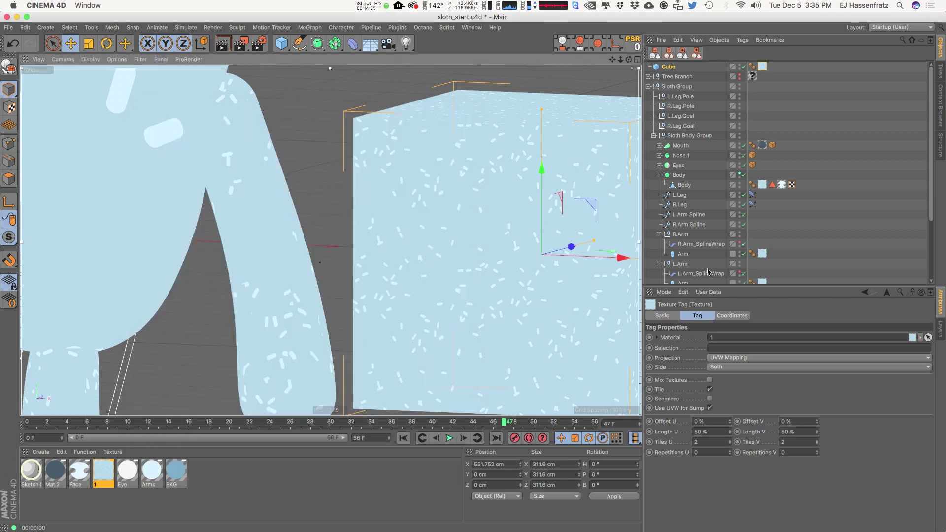
- Check the projection options of the cube's texture tag without changing them, and delete the cube
scroll(508, 258, "down", 8)
left_click_drag(510, 276, 506, 278)
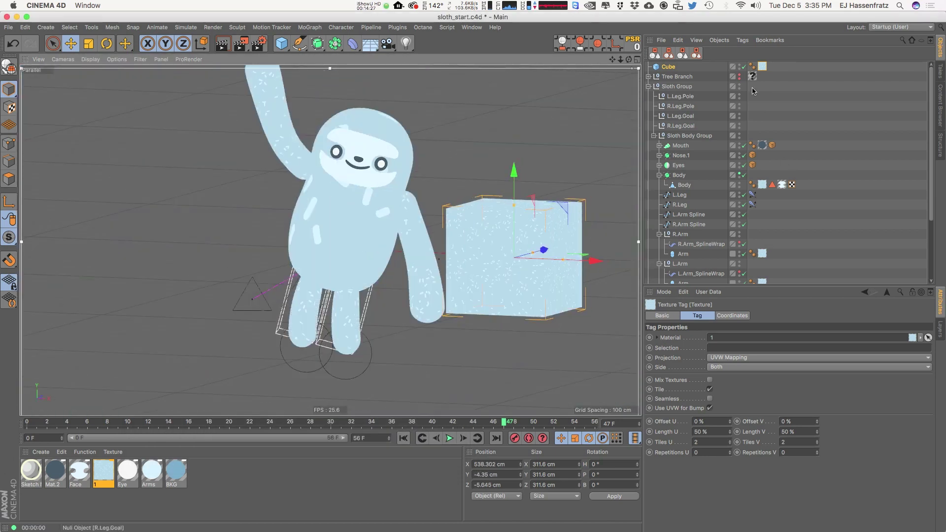
left_click(723, 356)
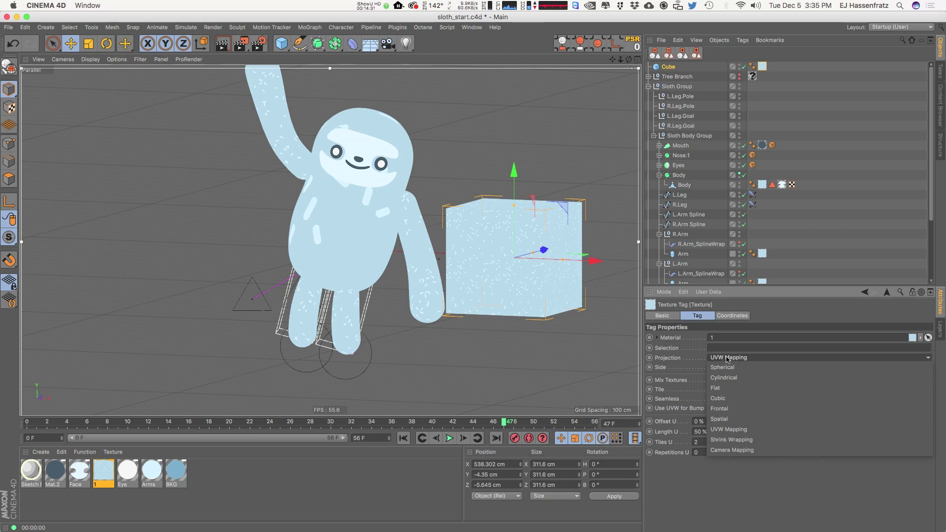
left_click(558, 283)
middle_click_drag(484, 298, 450, 316, "alt")
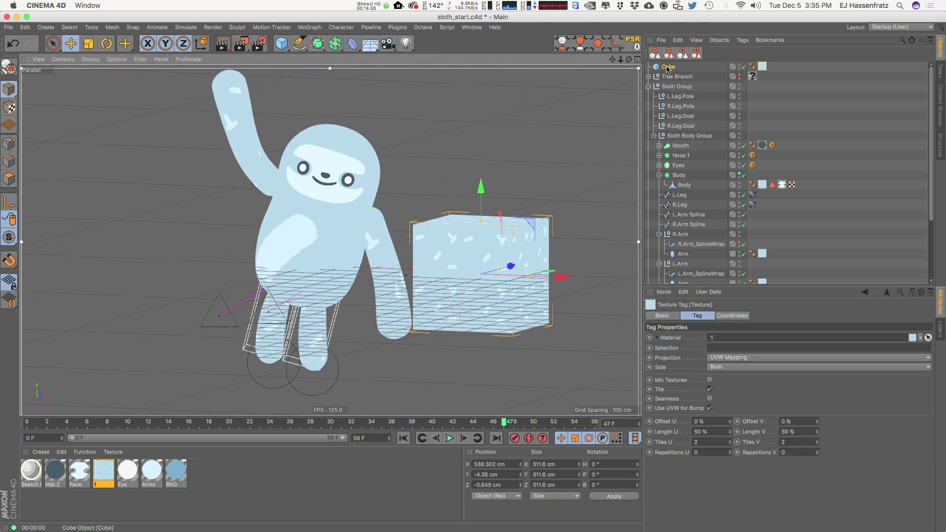
left_click(668, 67)
key("Delete")
- Add a cylinder beside the sloth at X 475.274 cm, radius 166.722 cm and height 311.337 cm, and apply material 1 to it
left_click(281, 44)
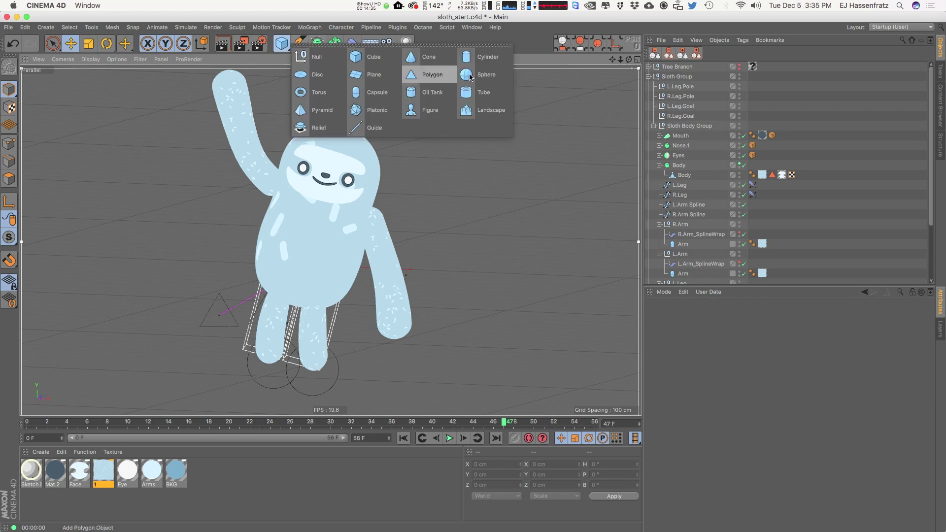
left_click(487, 57)
left_click_drag(401, 270, 519, 273)
left_click_drag(477, 240, 462, 211)
scroll(523, 257, "up", 3)
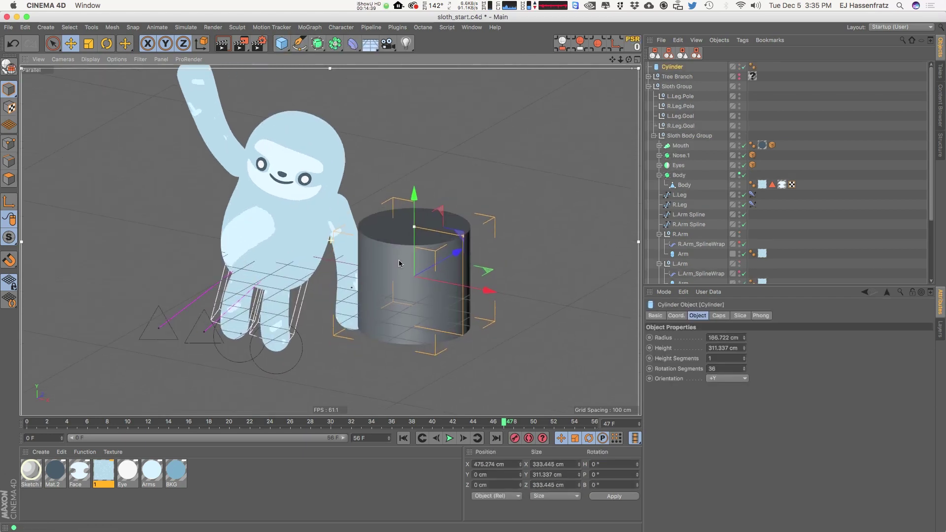
left_click_drag(104, 484, 405, 319)
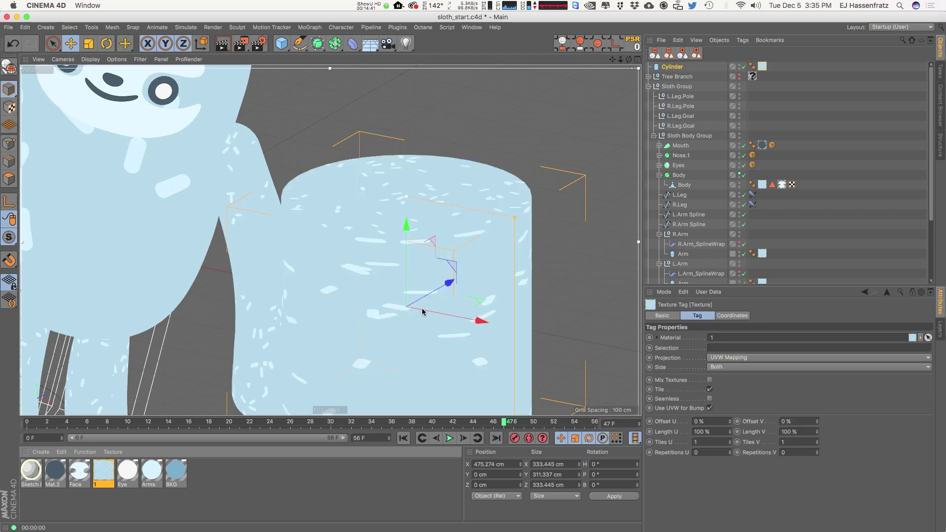
scroll(403, 233, "down", 5)
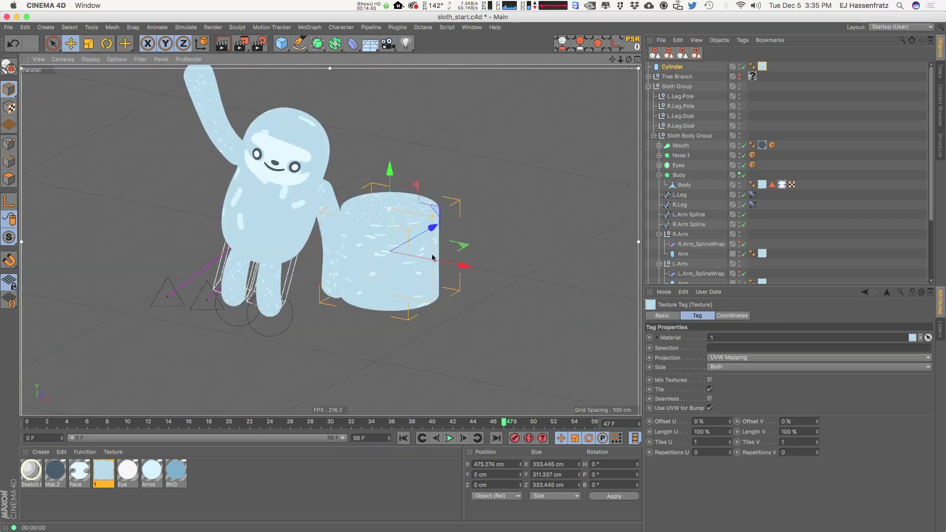
- Switch to texture mode for the cylinder and set its texture tag's projection to Cylindrical
scroll(493, 236, "up", 5)
left_click_drag(323, 301, 321, 186, "alt")
middle_click_drag(321, 187, 306, 359, "alt")
left_click_drag(293, 325, 363, 210, "alt")
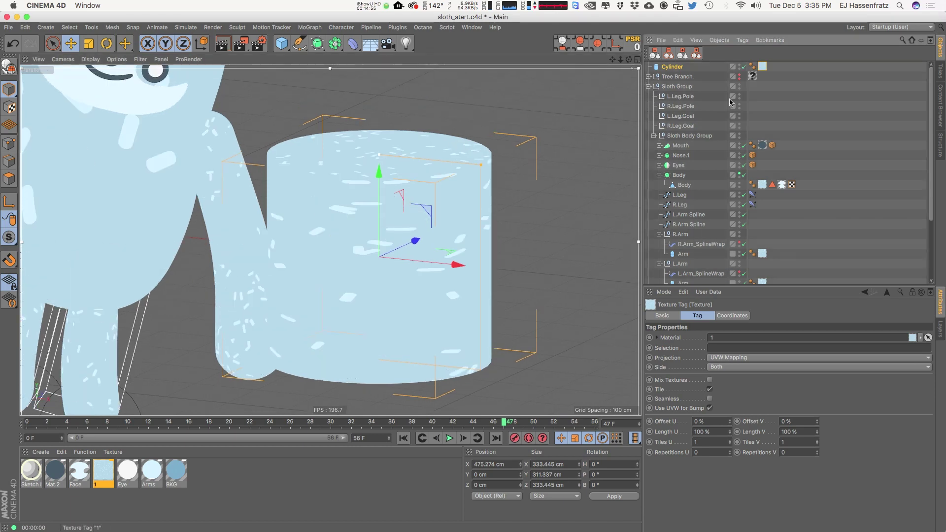
left_click(672, 68)
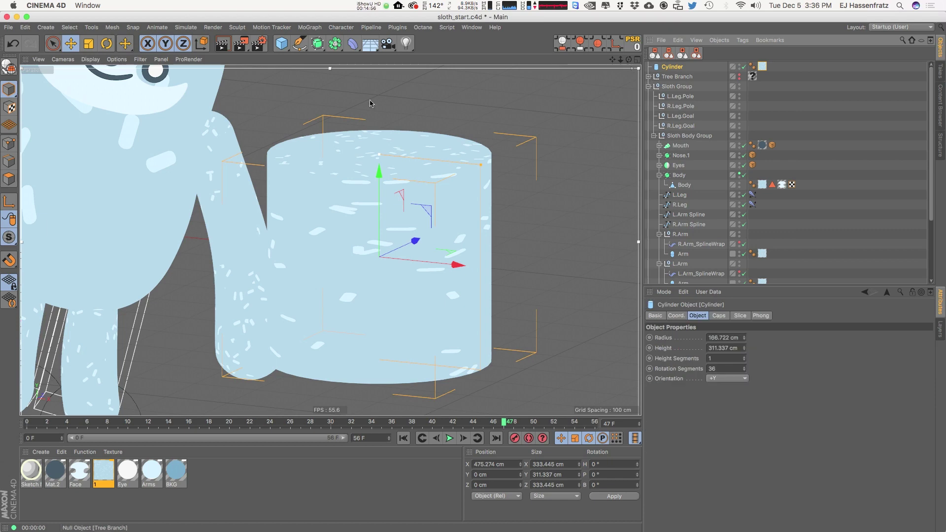
left_click(9, 108)
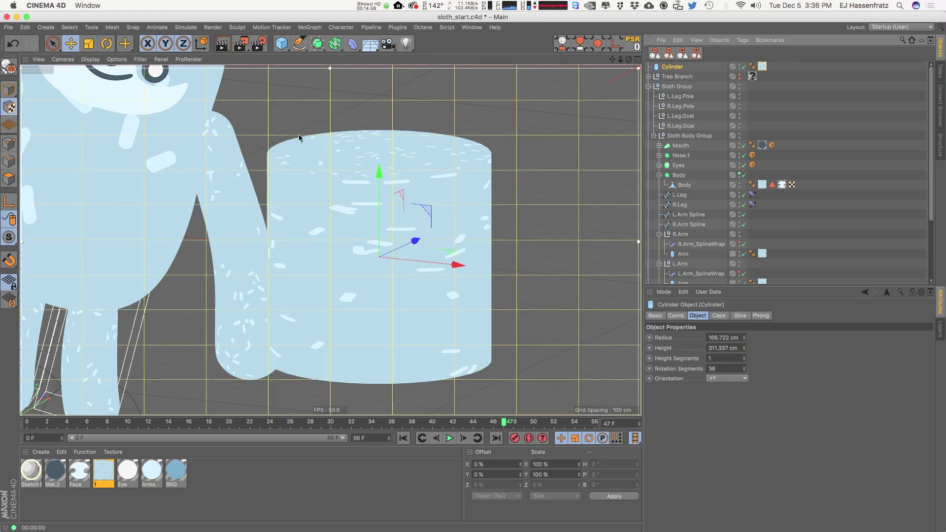
left_click(763, 67)
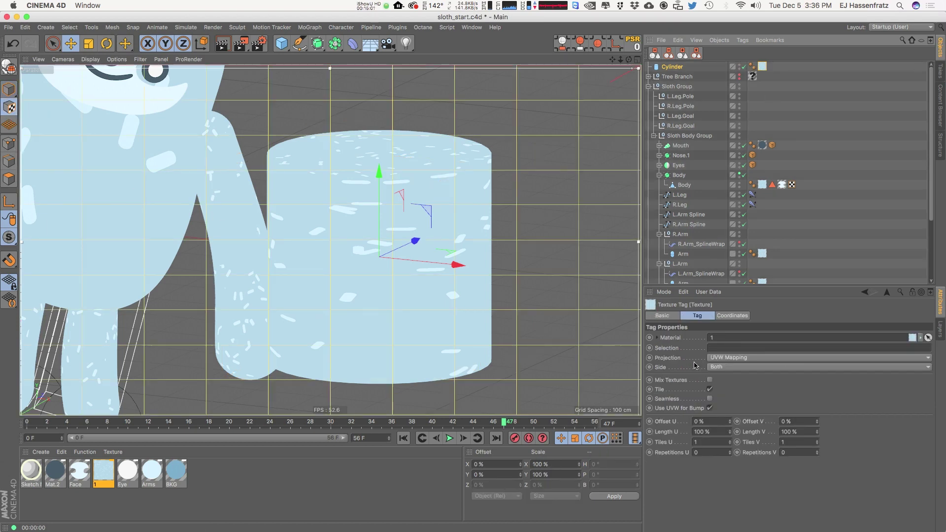
left_click(747, 359)
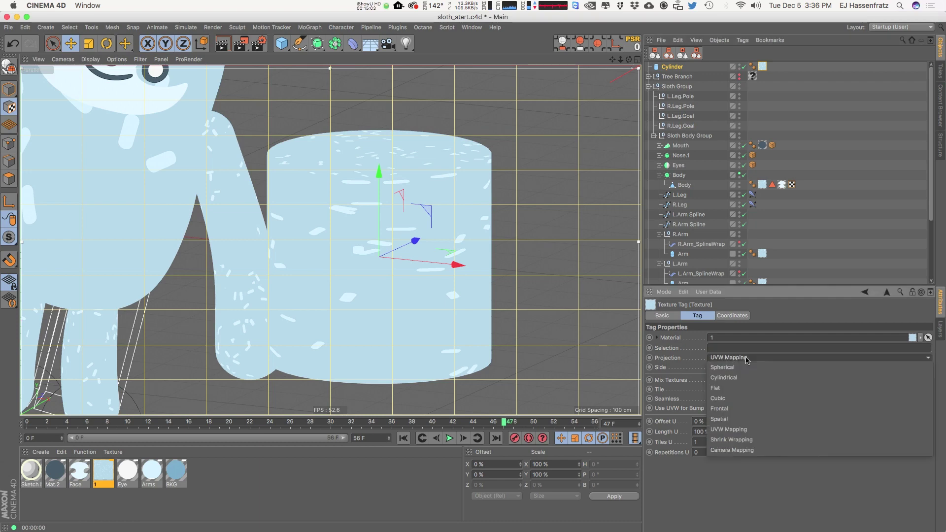
left_click(744, 378)
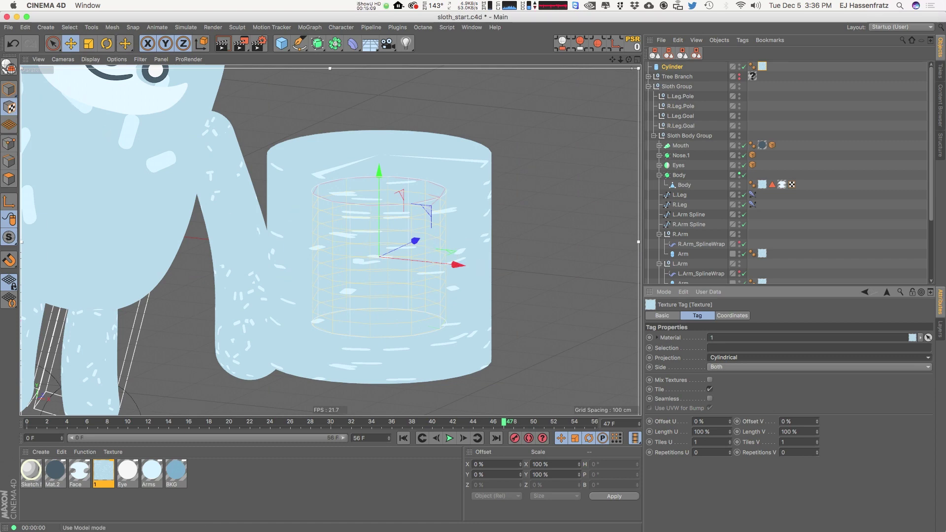
- Enable axis editing, scale the cylindrical texture projection to about 164 cm to fit the cylinder, and shift it up about 8 cm
left_click(6, 202)
key("t")
left_click_drag(397, 311, 564, 176)
key("e")
key("t")
left_click_drag(389, 227, 389, 234)
key("e")
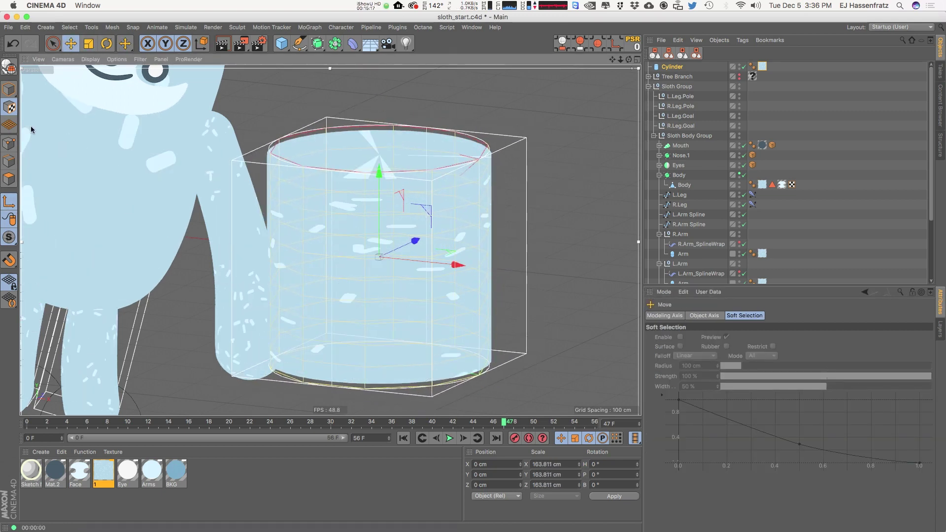
left_click_drag(61, 146, 59, 142)
- Reduce the texture tag's Length U to 28 % while watching the line proportions on the cylinder's side
left_click(762, 66)
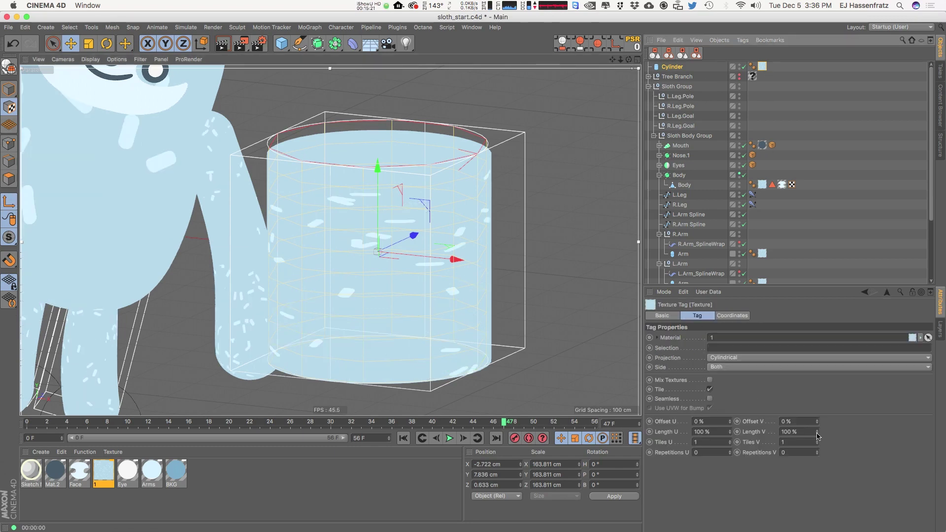
left_click_drag(730, 433, 722, 460)
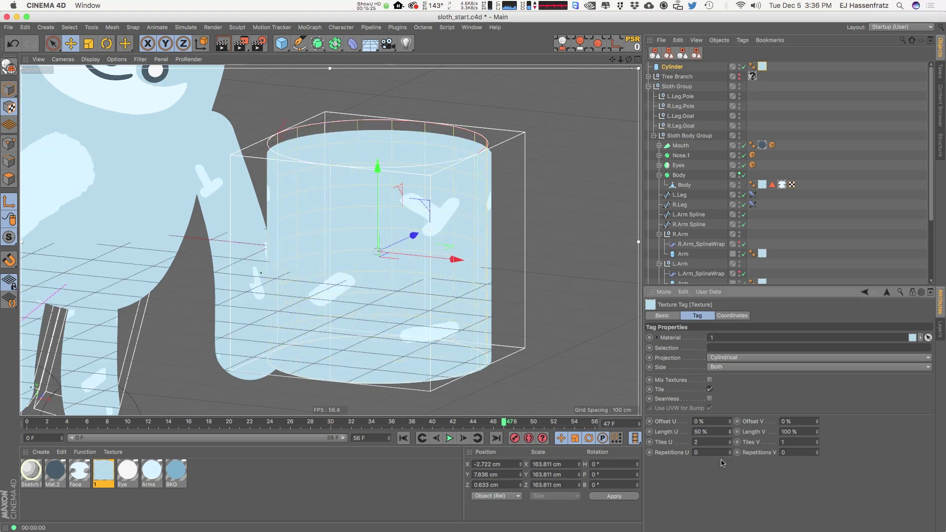
left_click(730, 433)
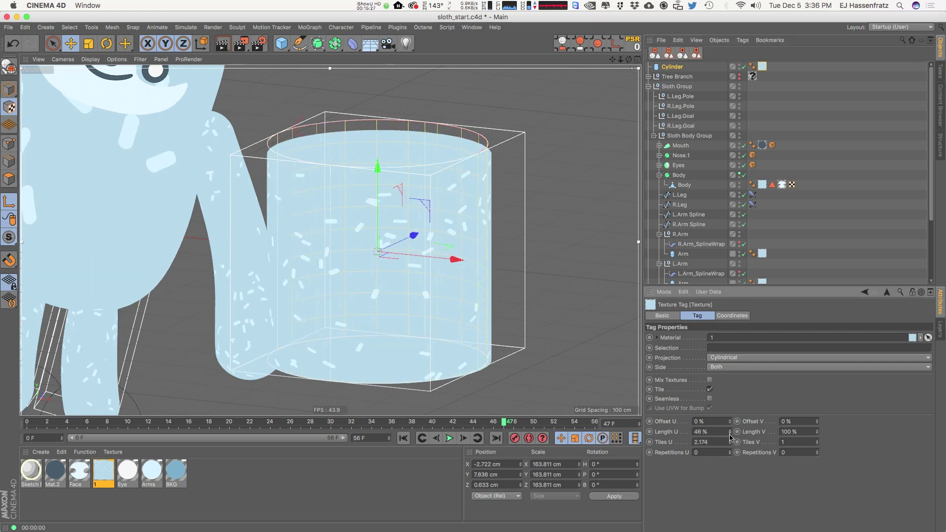
left_click(730, 435)
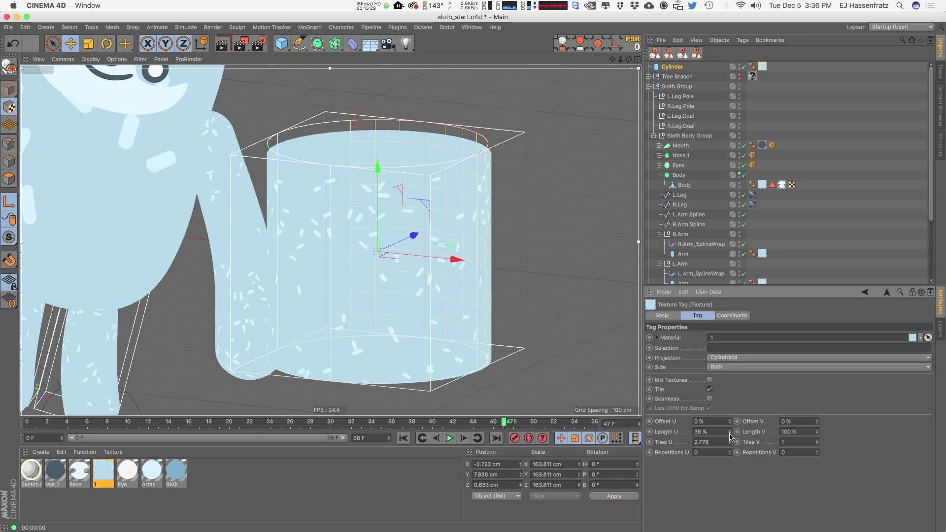
left_click(730, 435)
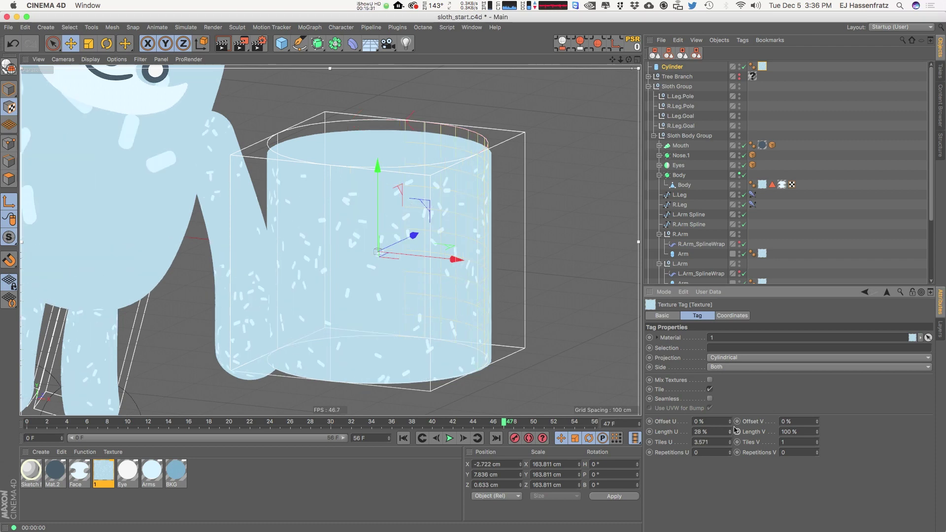
- Return to model mode with axis editing off, deselect the cylinder, and inspect the pattern on its side and caps
left_click_drag(424, 203, 418, 177, "alt")
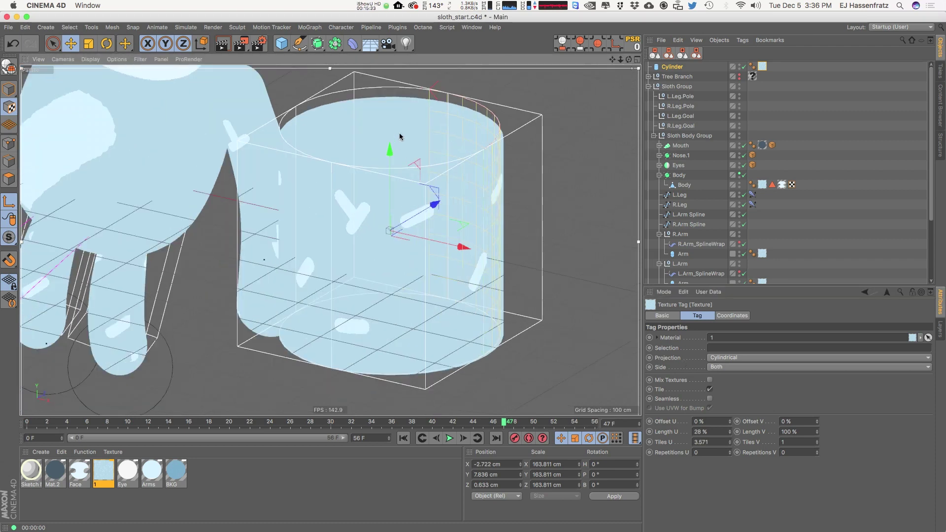
left_click(8, 88)
left_click(9, 201)
left_click(568, 220)
middle_click_drag(451, 125, 447, 134, "alt")
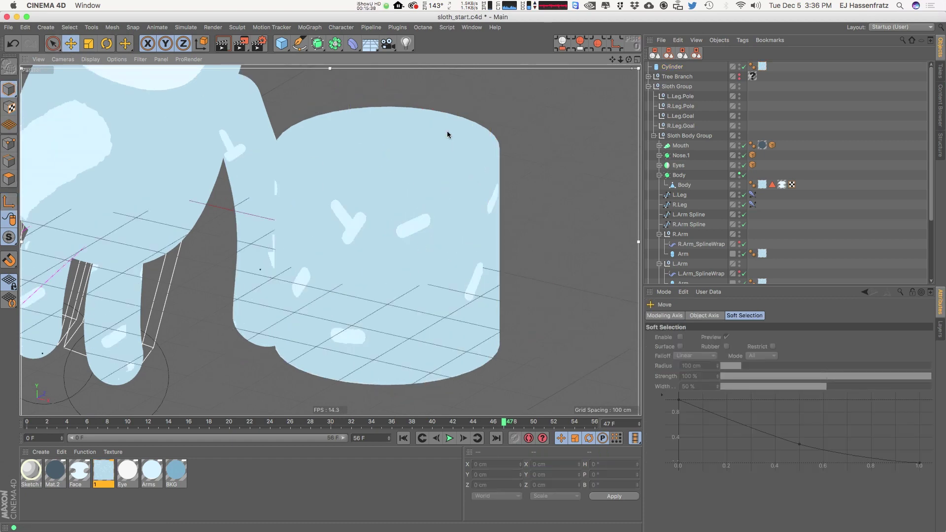
left_click_drag(348, 174, 396, 230, "alt")
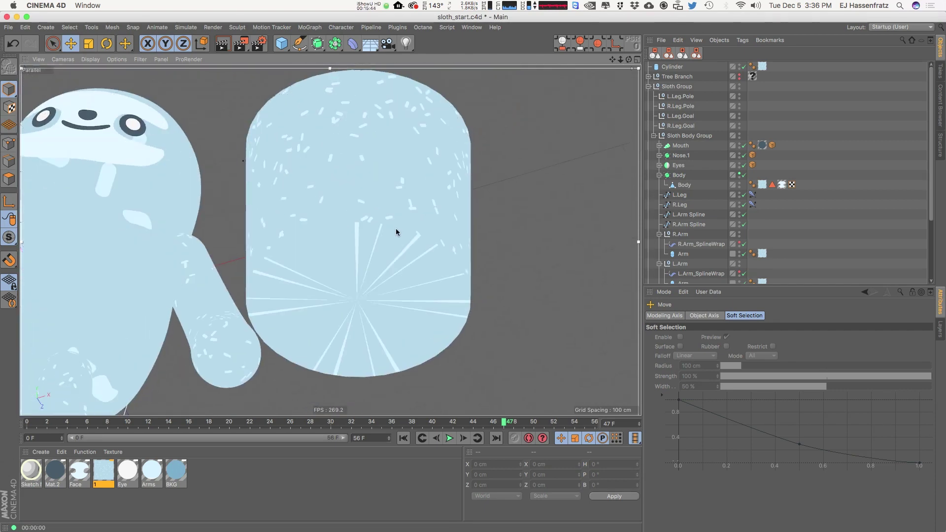
left_click_drag(374, 189, 365, 304, "alt")
- Make the cylinder editable, and display the viewport shaded with polygon lines instead of the interactive render
left_click(669, 66)
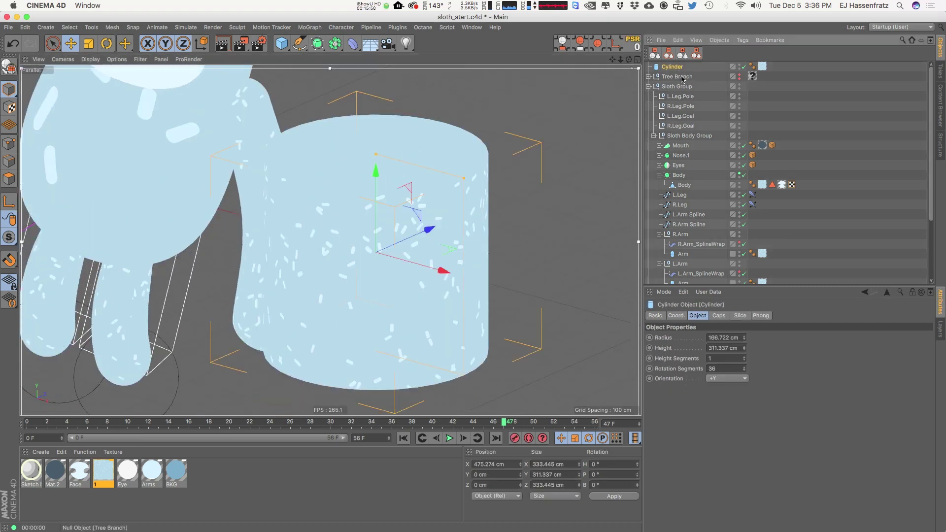
key("c")
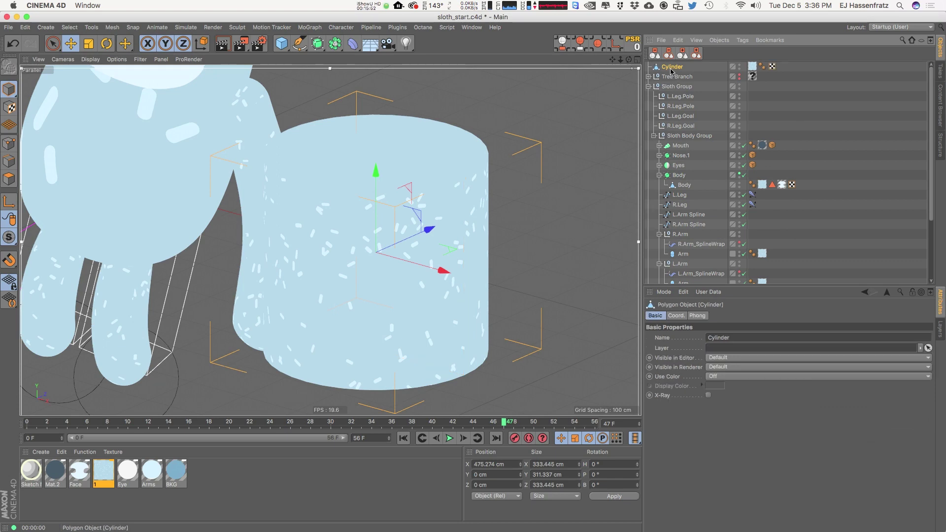
left_click_drag(241, 43, 276, 267)
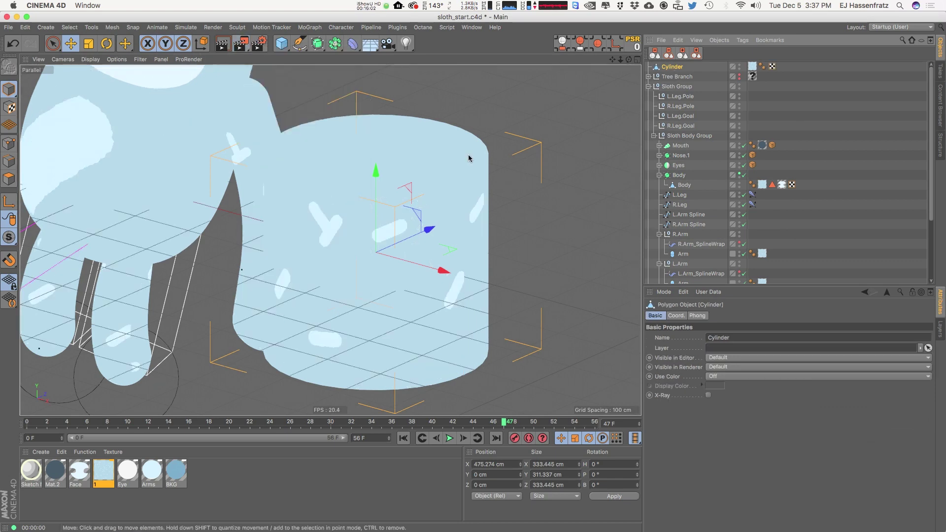
left_click(91, 59)
left_click(98, 84)
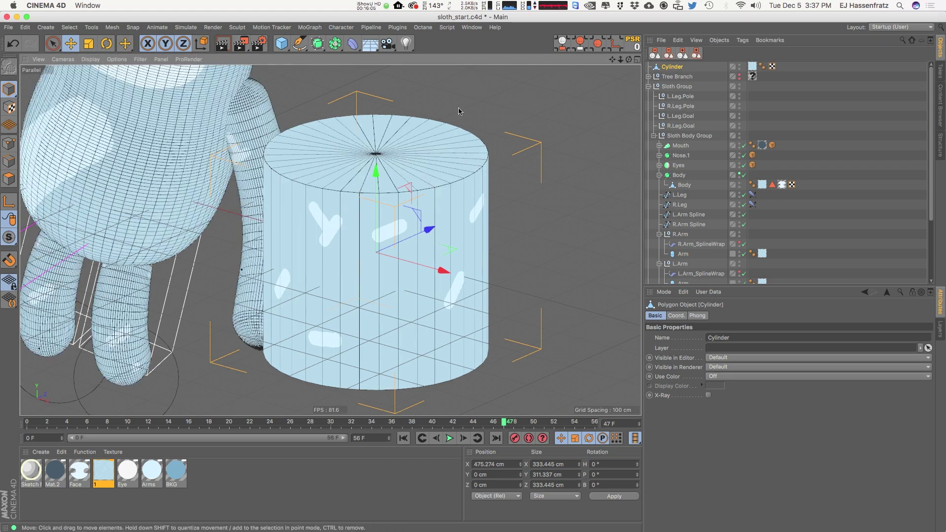
- Select the polygons of the cylinder's top and bottom caps with Loop Selection in polygon mode
left_click(9, 178)
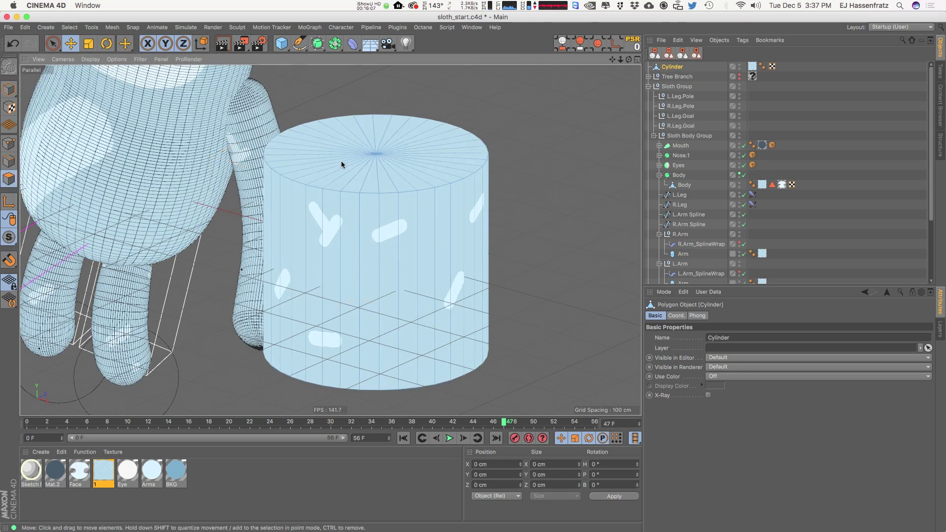
key("u")
key("l")
left_click(338, 175)
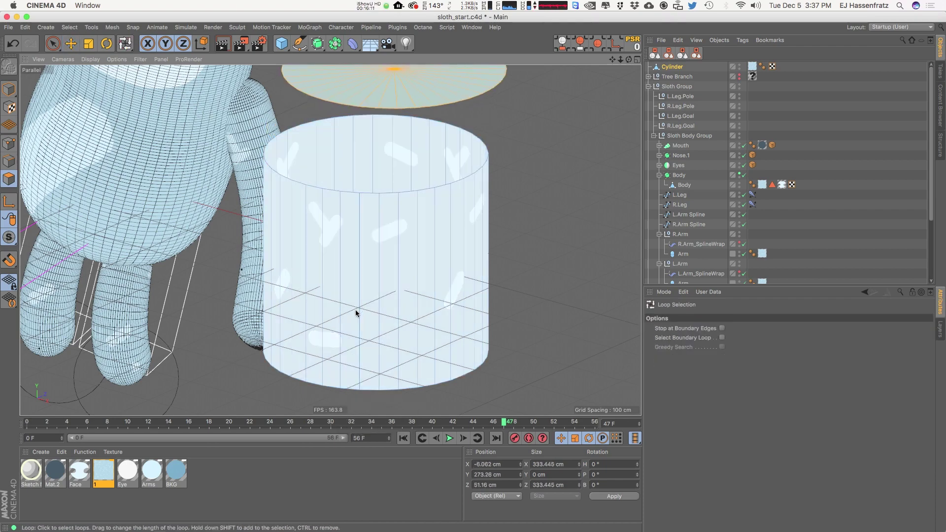
middle_click_drag(344, 336, 347, 277, "alt")
left_click_drag(347, 277, 372, 338, "alt")
left_click(371, 338, "shift")
left_click_drag(404, 207, 365, 345, "alt")
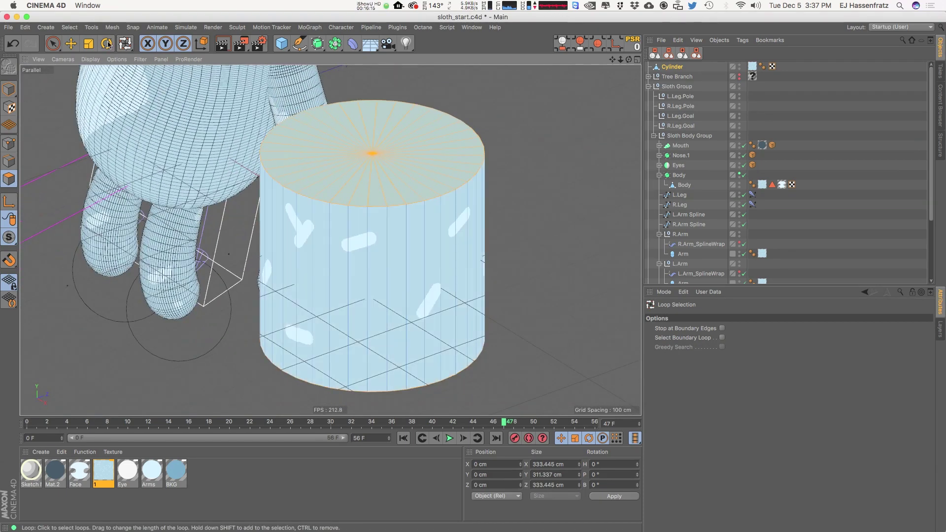
- Store the selected cap polygons with Set Selection, deselect the cylinder and return to model mode
left_click(92, 27)
mouse_move(69, 27)
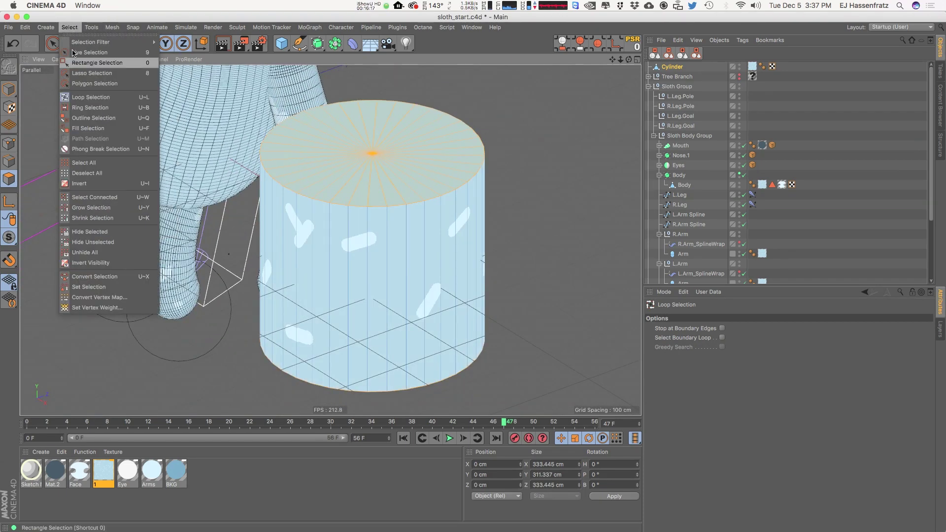
left_click(103, 286)
left_click_drag(360, 302, 371, 290, "alt")
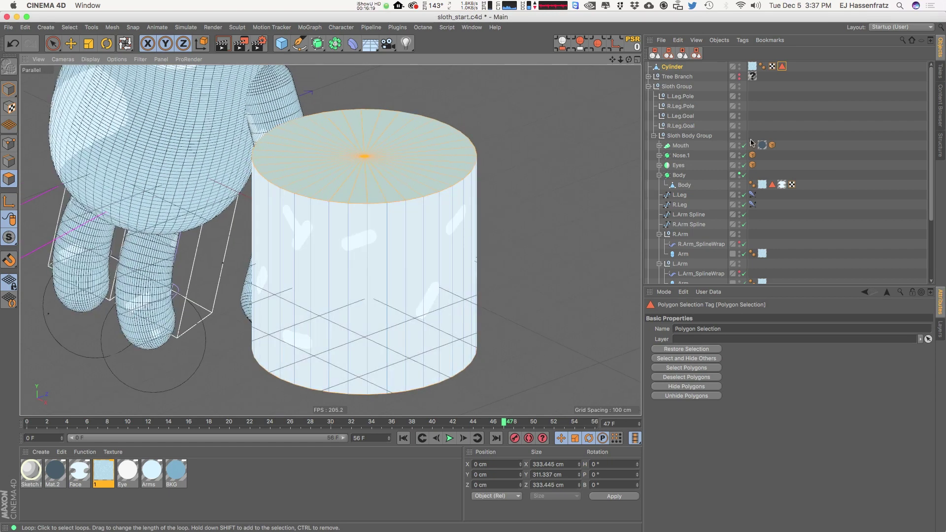
left_click(799, 86)
left_click(8, 89)
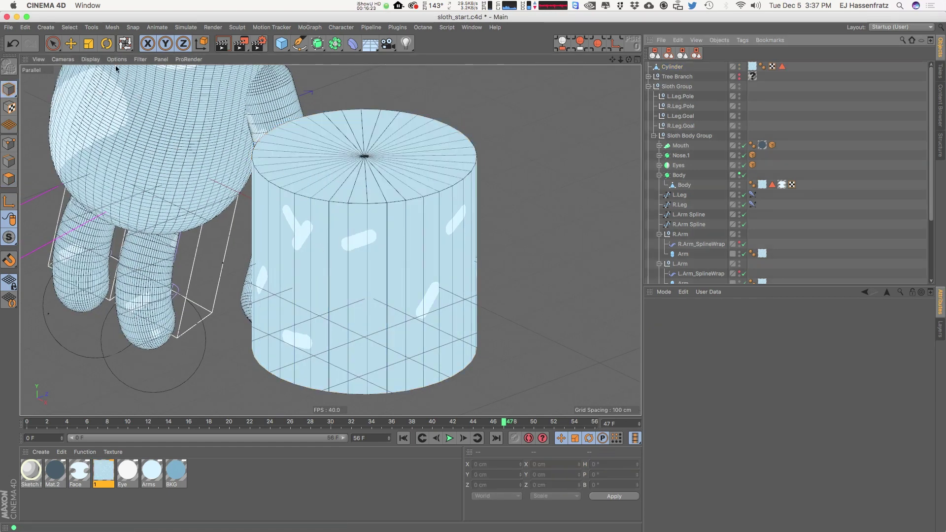
- Turn the Interactive Render Region back on for the viewport
left_click(117, 60)
left_click(241, 44)
left_click(75, 46)
left_click(546, 198)
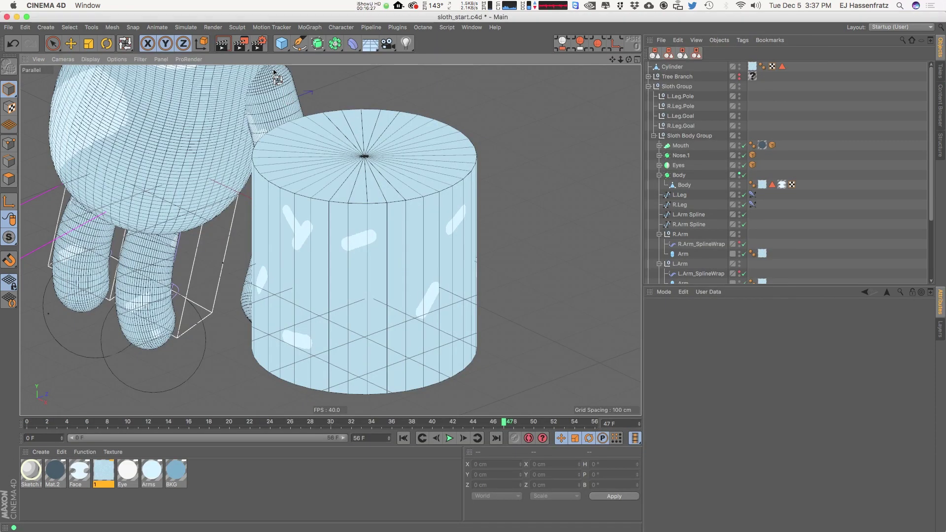
left_click(241, 43)
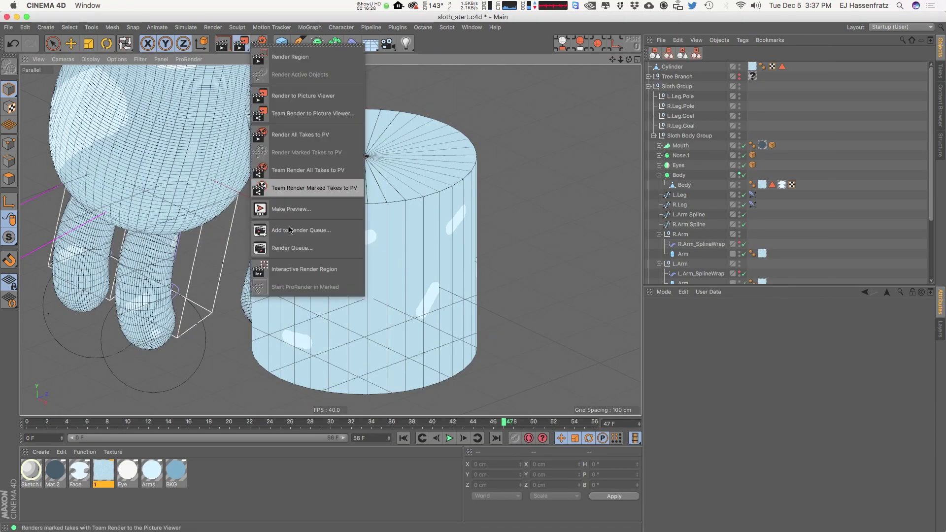
left_click(298, 270)
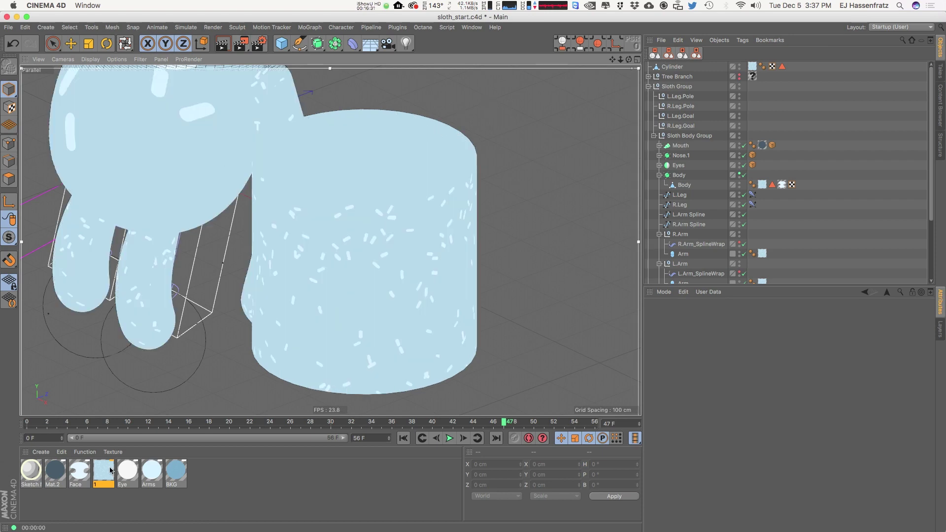
- Apply material 1 to the cylinder again, restricted to Polygon Selection, and set this tag's projection to Flat
left_click_drag(110, 471, 667, 68)
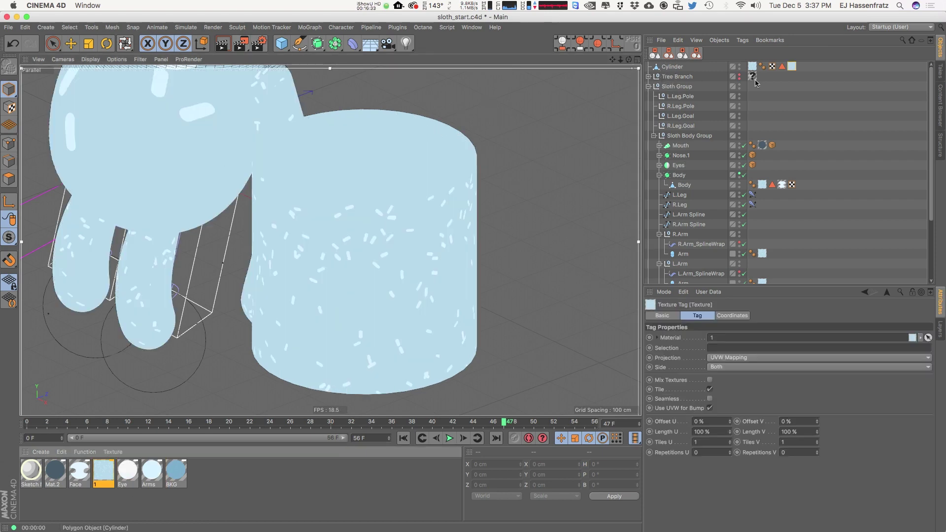
left_click_drag(783, 66, 763, 349)
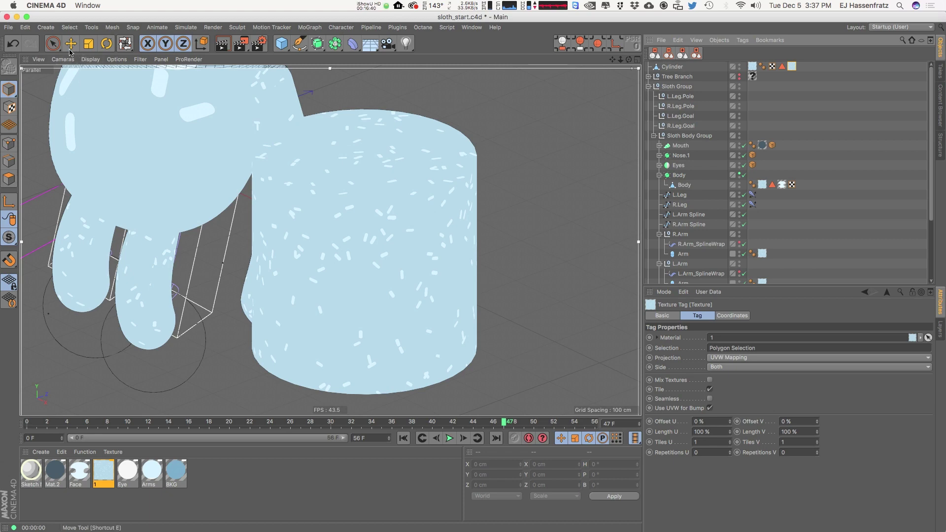
left_click(792, 66)
left_click(794, 67)
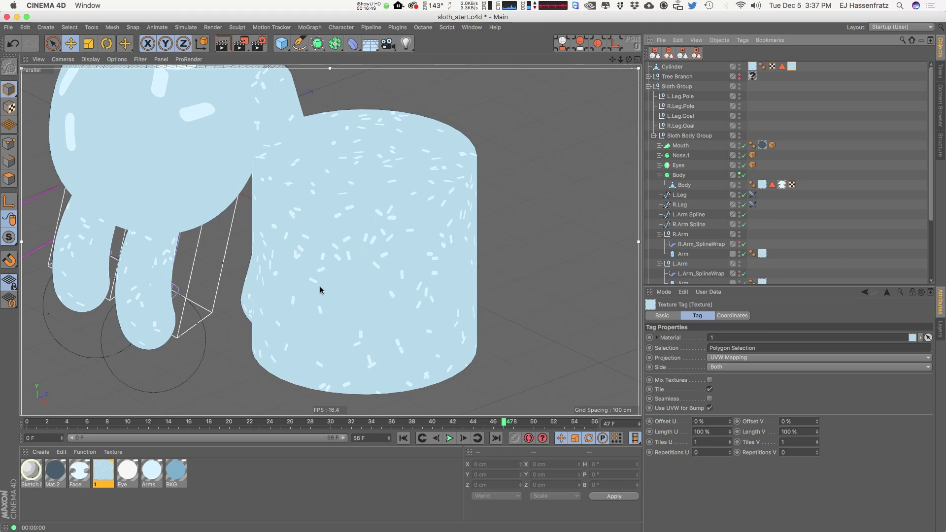
left_click(726, 359)
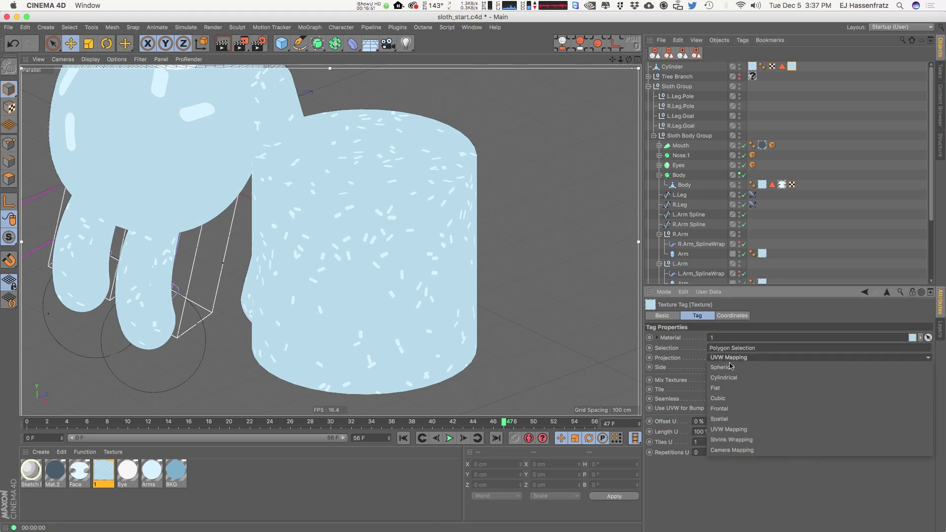
left_click(736, 390)
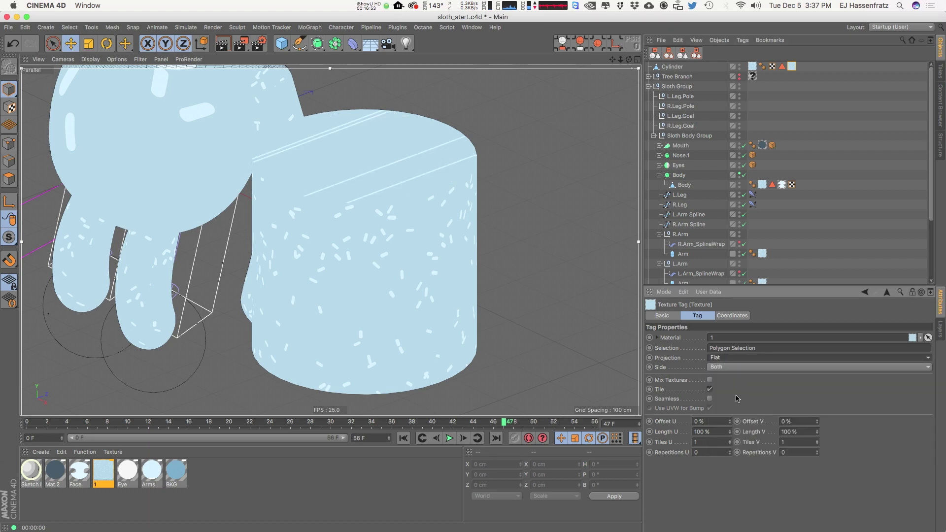
- Rotate the Flat projection of the cylinder's cap texture to a pitch of -90° in Texture mode
left_click(436, 167)
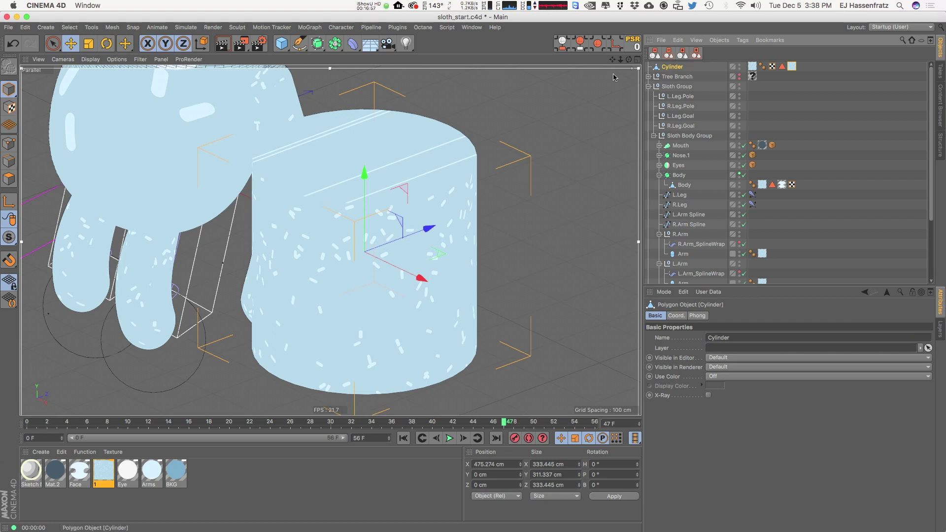
left_click(11, 108)
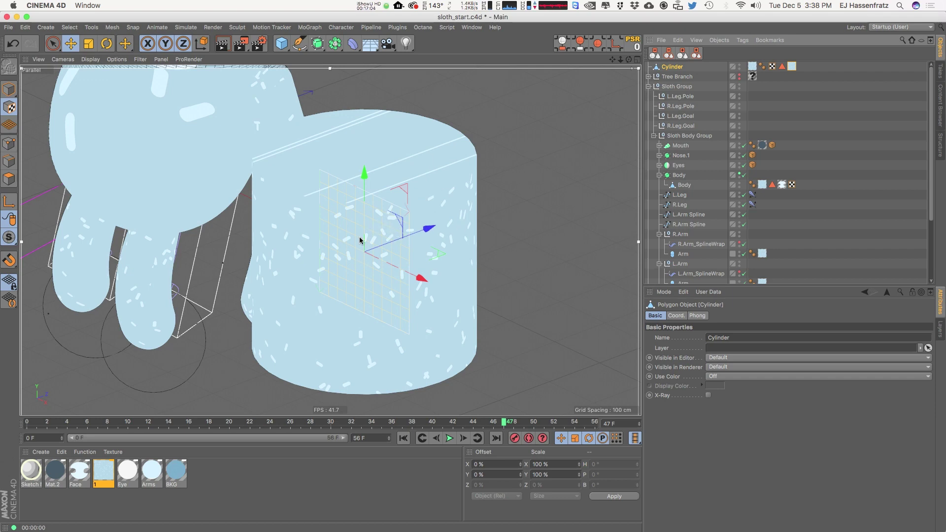
key("r")
left_click_drag(331, 241, 405, 214)
key("e")
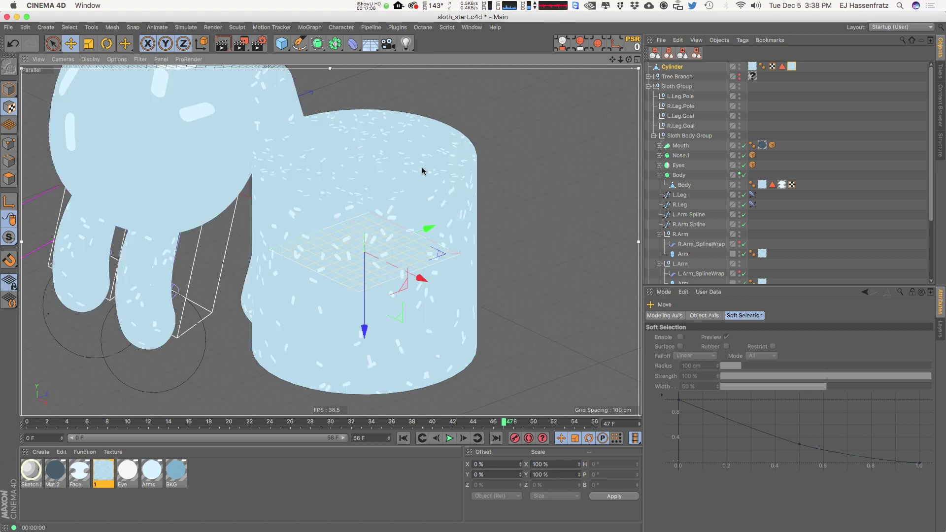
- Enable axis modification and scale the cap texture's projection up uniformly to about 207 cm
left_click(15, 198)
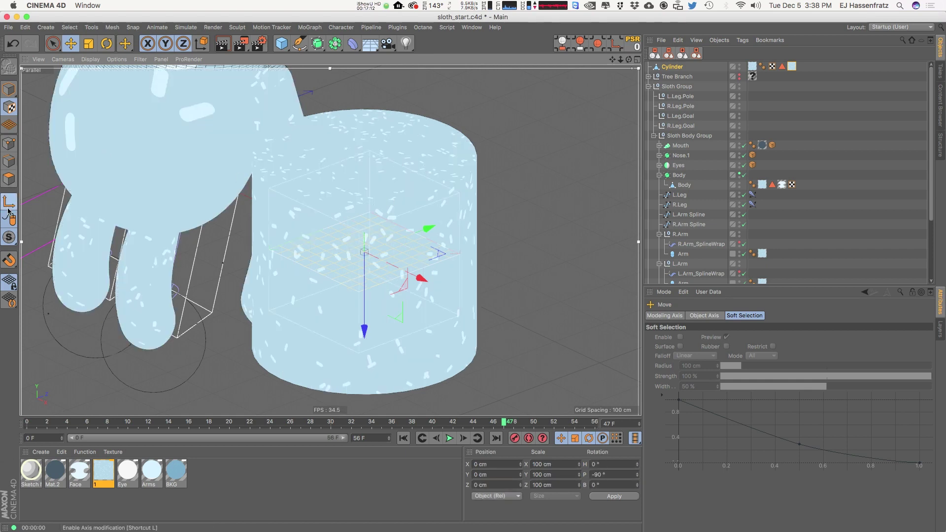
key("t")
left_click_drag(367, 281, 444, 270)
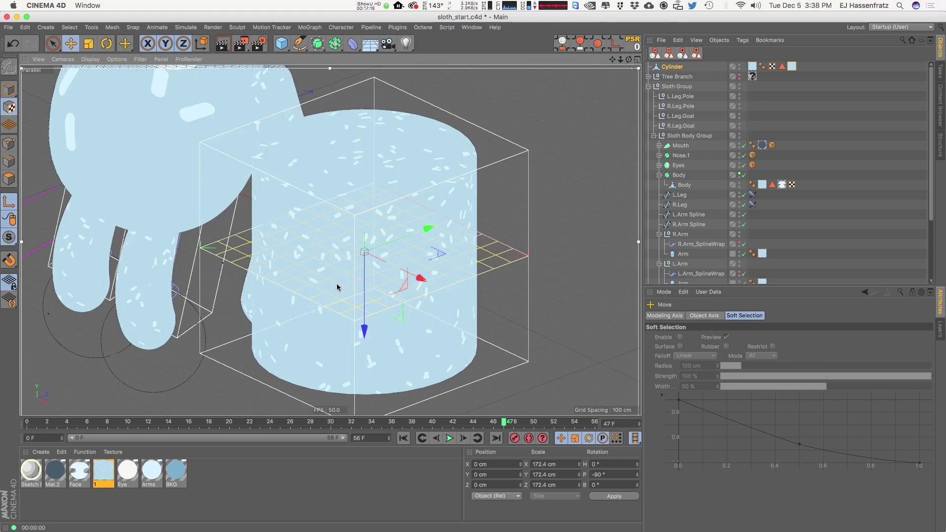
key("t")
left_click_drag(339, 288, 381, 279)
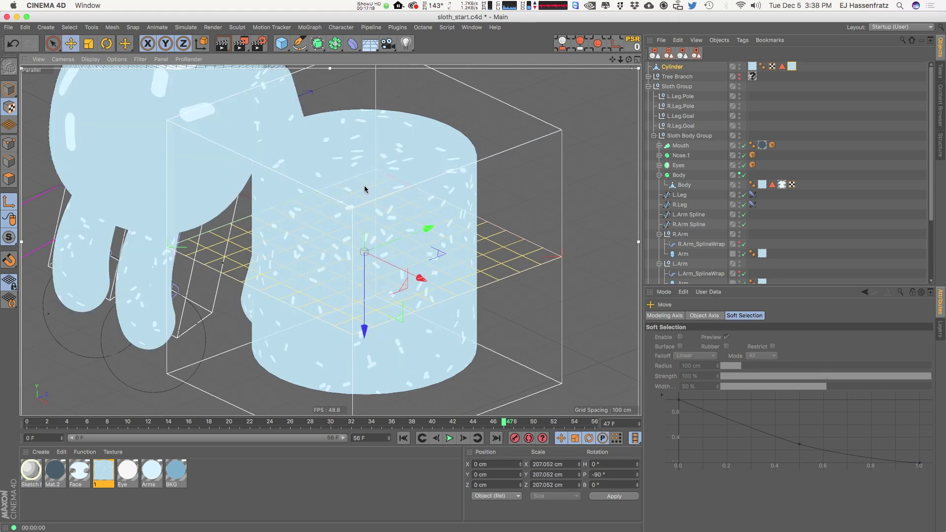
- Change the projection of the cylinder's cap texture tag to Cubic and return to model mode
left_click(792, 66)
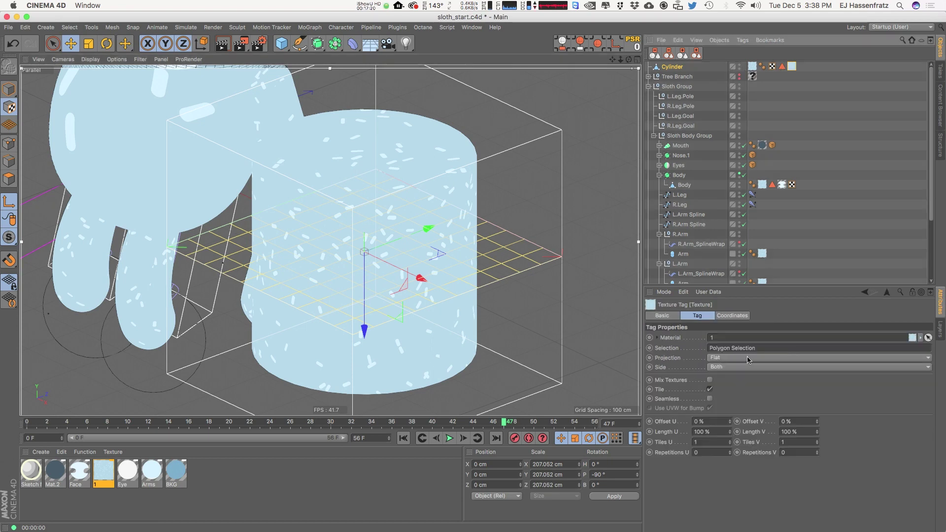
left_click(748, 361)
left_click(753, 403)
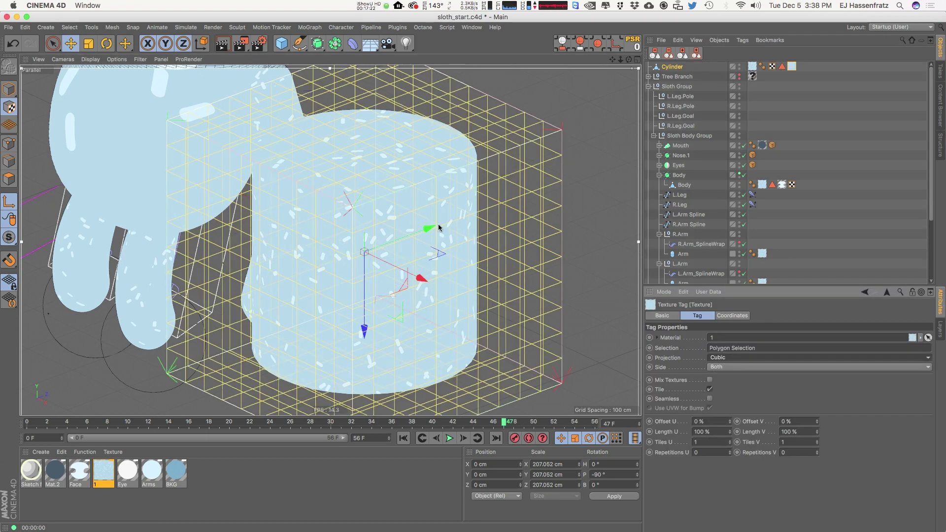
left_click(735, 360)
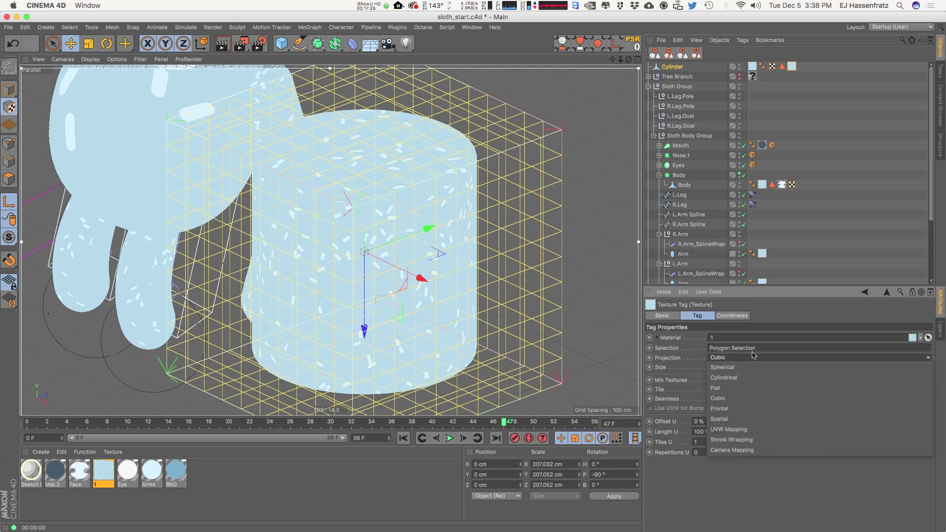
left_click(768, 322)
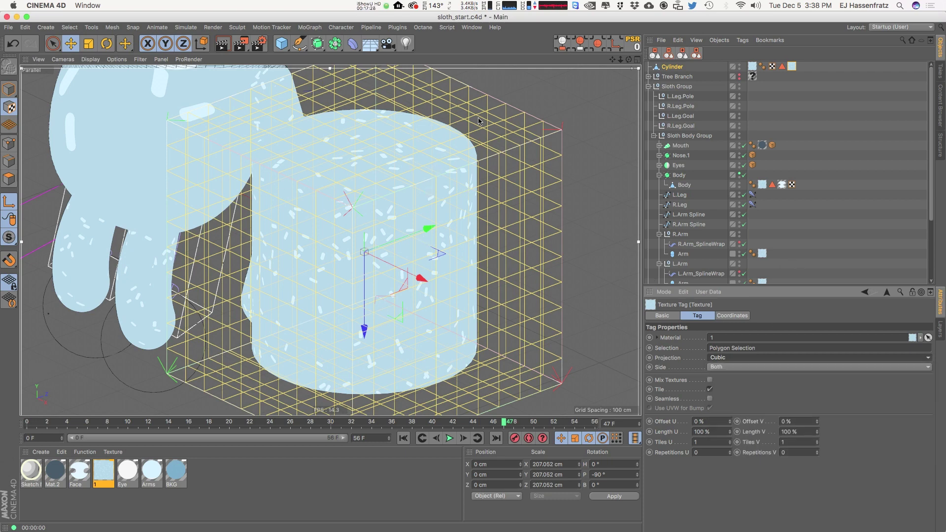
left_click(673, 67)
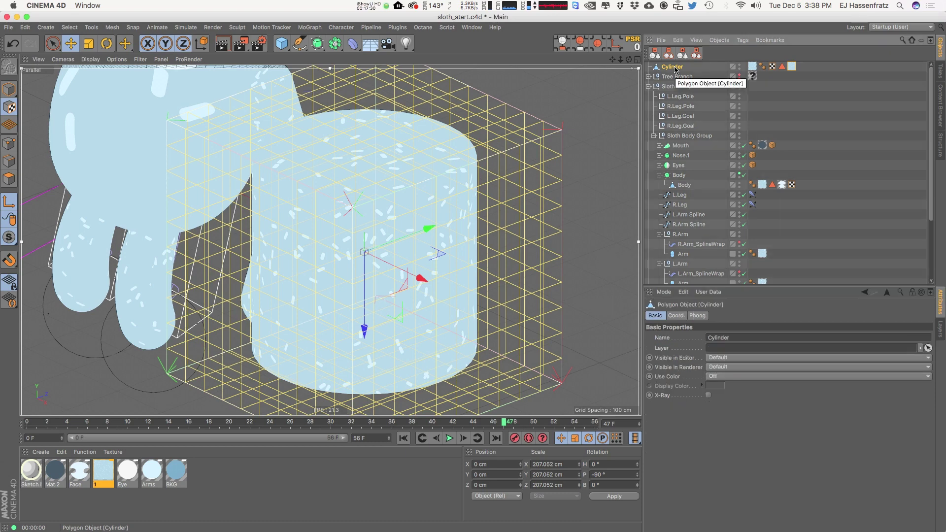
left_click(9, 89)
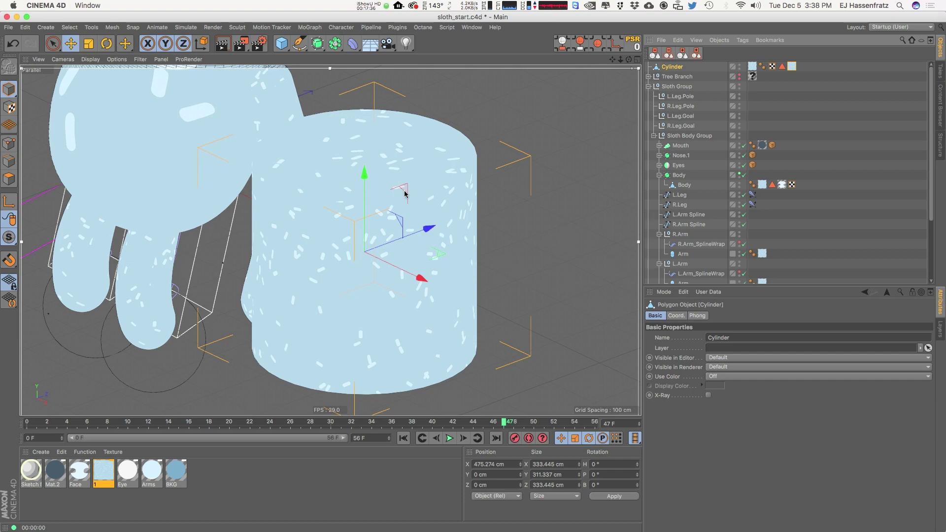
- Delete the test cylinder standing beside the sloth
middle_click_drag(362, 249, 412, 268, "alt")
right_click_drag(412, 268, 416, 296, "alt")
left_click_drag(416, 296, 427, 298, "alt")
middle_click_drag(427, 298, 460, 295, "alt")
key("n")
key("a")
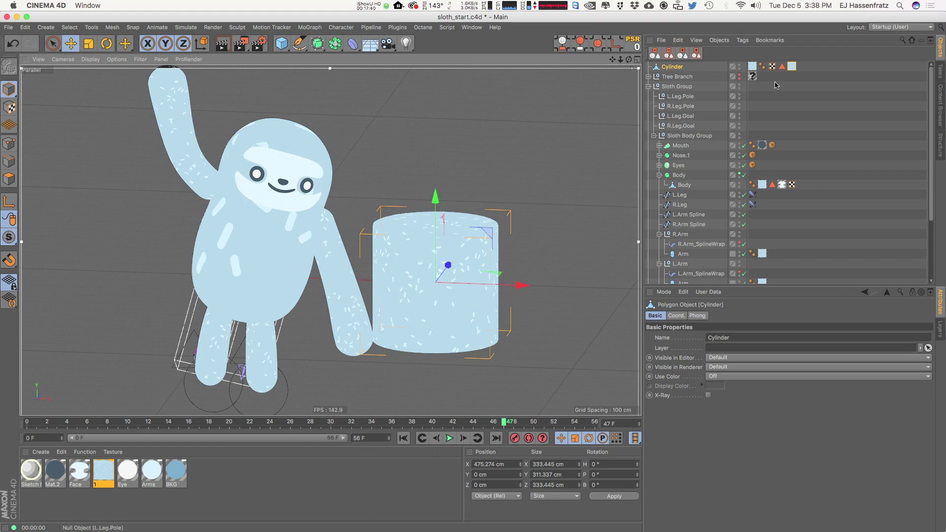
left_click(792, 67)
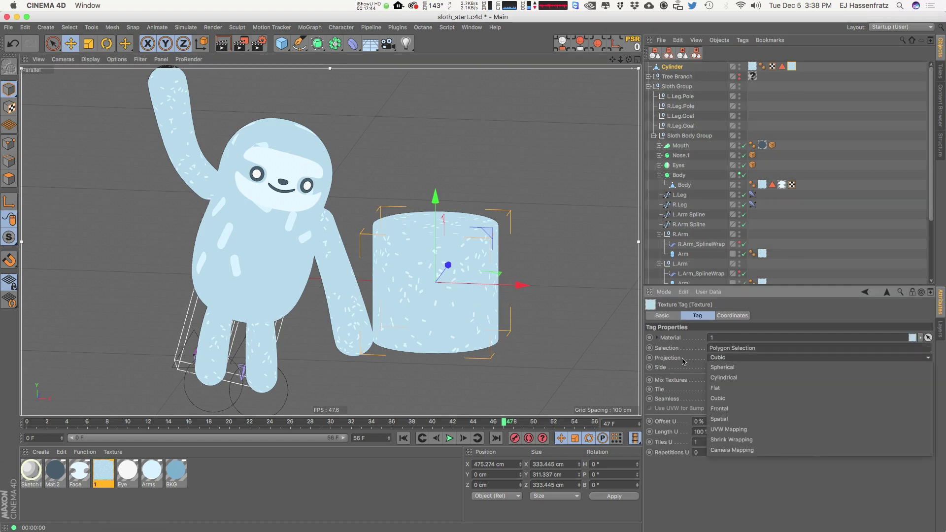
left_click(667, 67)
key("Delete")
- Set the viewport display of the sloth scene to Gouraud shading
left_click_drag(359, 287, 312, 283, "alt")
key("n")
key("a")
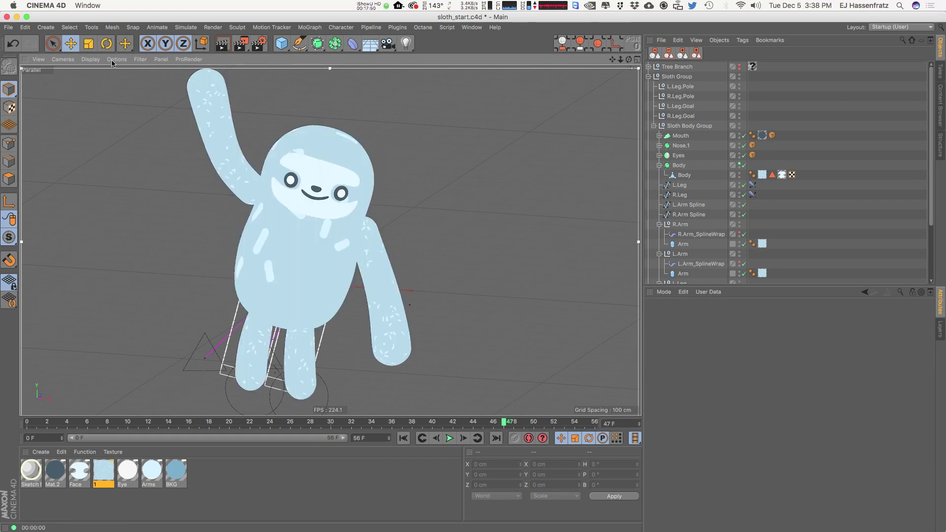
left_click(91, 59)
left_click(94, 78)
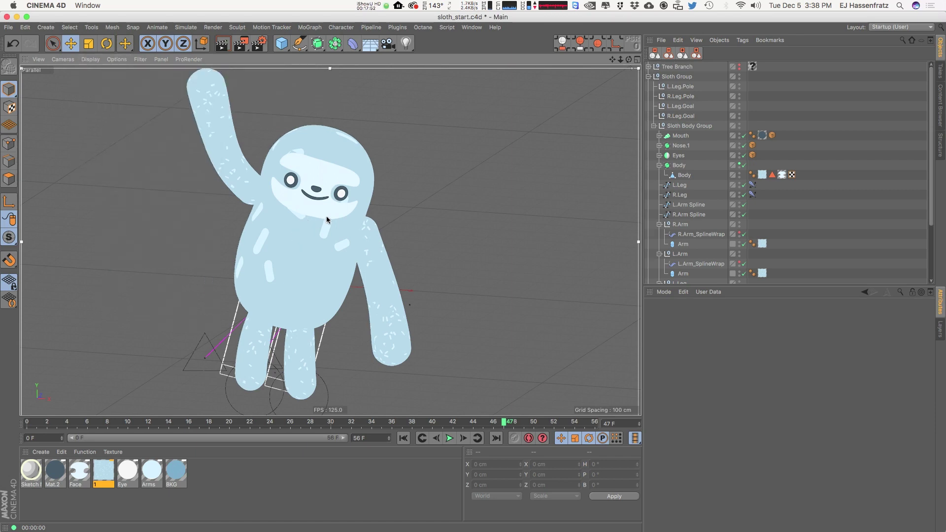
left_click_drag(297, 250, 348, 245, "alt")
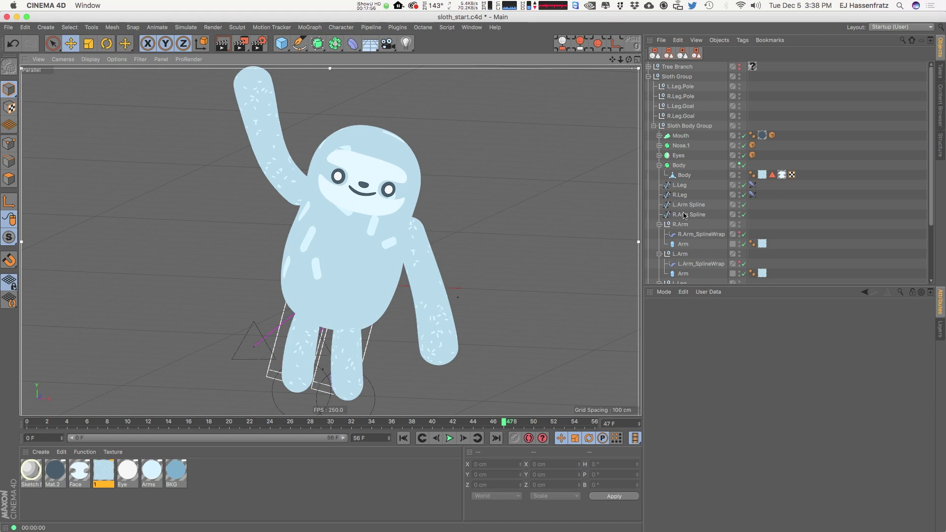
middle_click_drag(328, 284, 332, 287, "alt")
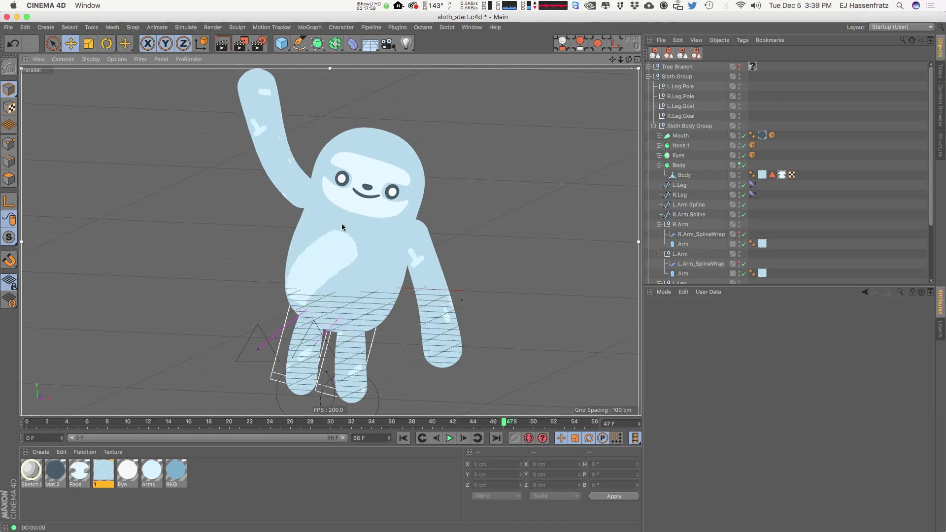
- Open the Hatch shader inside material 1's Colorizer luminance texture and set its Rotate value to 20°
double_click(100, 483)
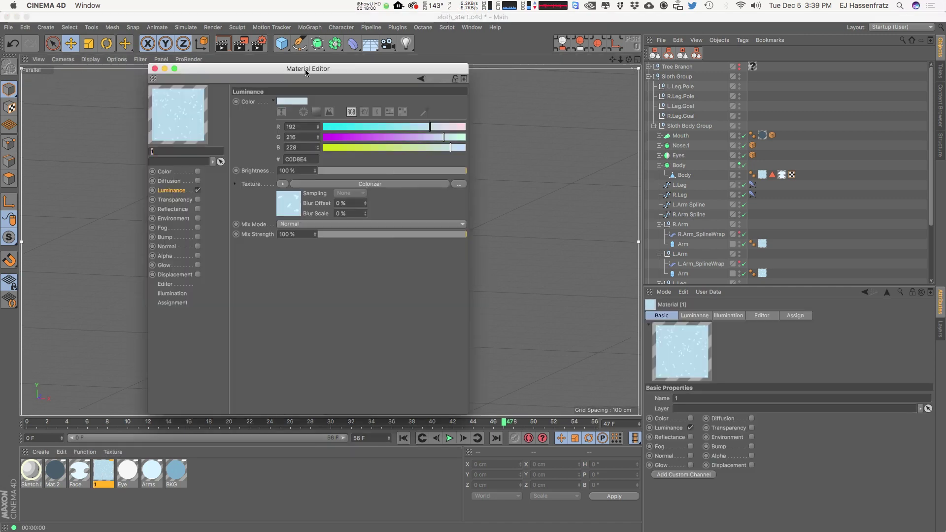
left_click_drag(315, 65, 723, 108)
left_click(768, 223)
left_click(728, 236)
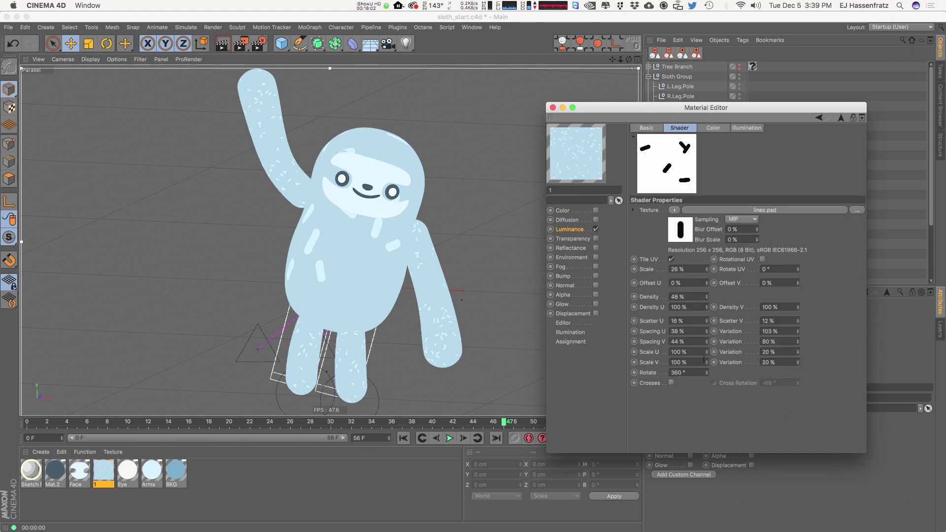
left_click_drag(707, 373, 536, 421)
type("35")
key("Return")
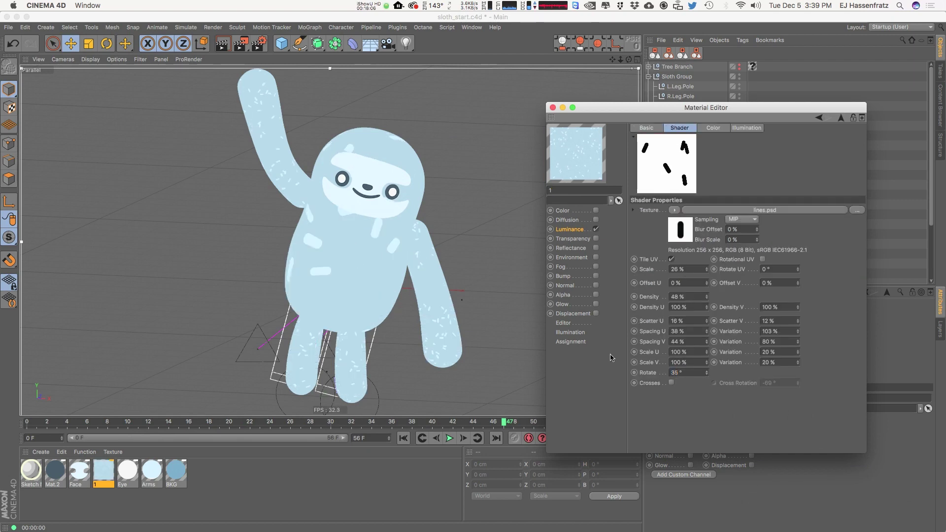
left_click_drag(707, 373, 705, 387)
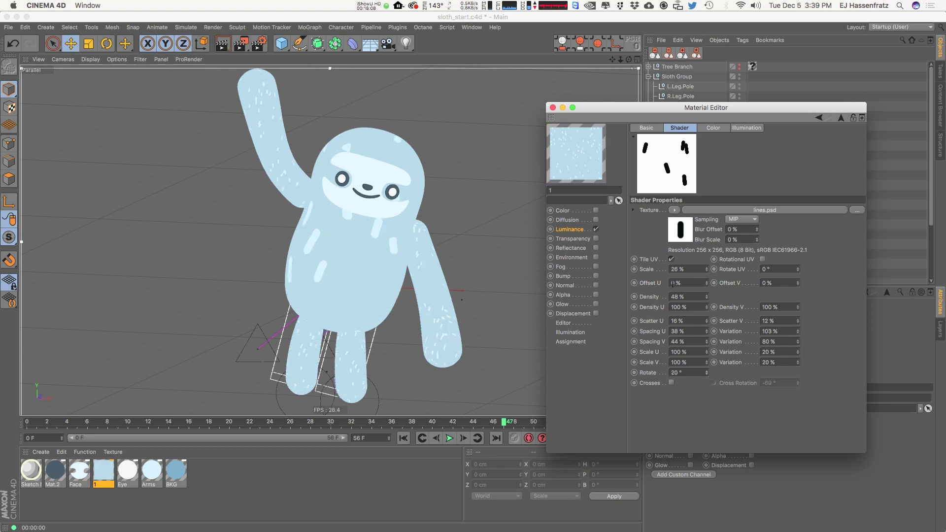
- Set the Hatch shader's Scatter U and V, Spacing U and V, and both spacing Variation values to 0 %
double_click(687, 321)
type("0")
key("Tab")
type("0")
key("Tab")
type("0")
key("Tab")
type("00")
key("Tab")
type("0")
key("Return")
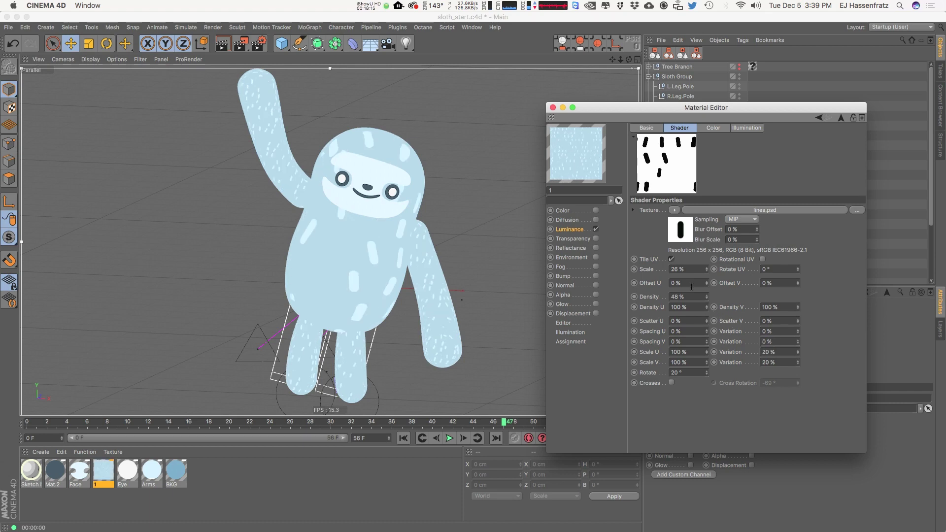
- Set the Hatch shader's Rotate to 4° and Scale to 5 %, and close the Material Editor
left_click(688, 372)
type("4")
key("Return")
left_click_drag(705, 276, 709, 288)
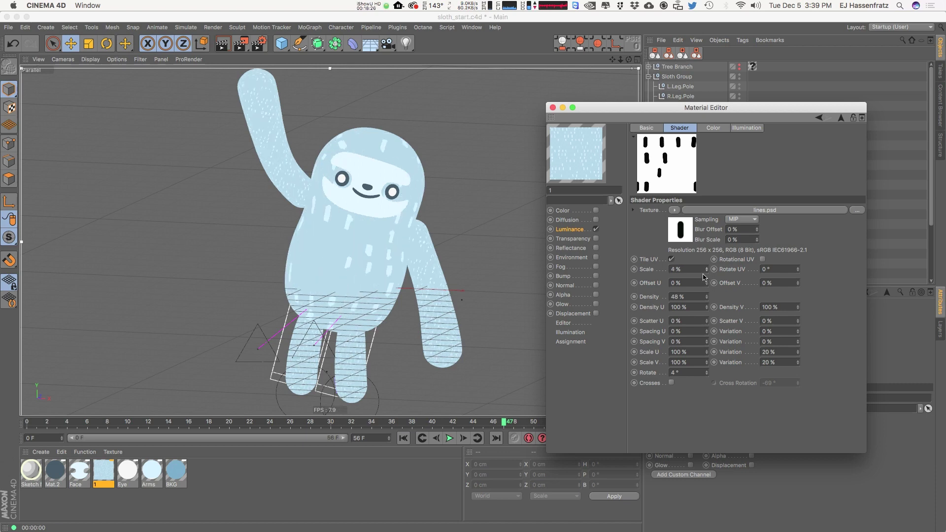
left_click(707, 271)
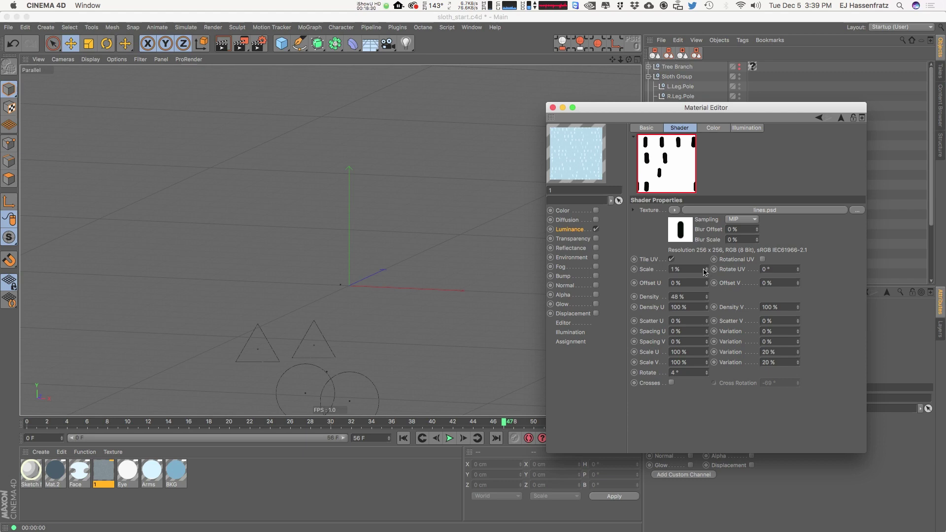
left_click(707, 268)
left_click(706, 268)
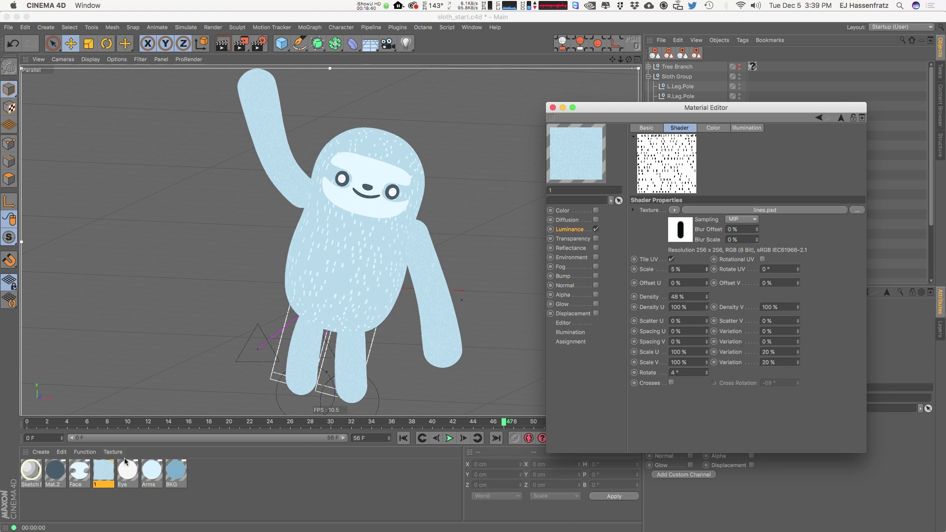
left_click(552, 107)
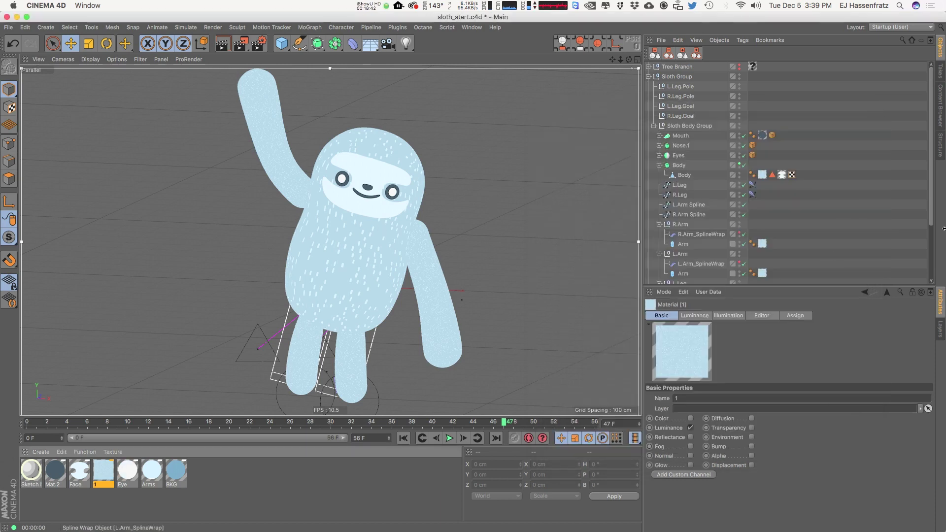
- Select the texture tags of both arms and both legs and set Length U to 559 % and Length V to 553 %
scroll(808, 168, "down", 3)
left_click_drag(800, 153, 751, 270)
left_click(753, 272)
left_click_drag(817, 436, 821, 367)
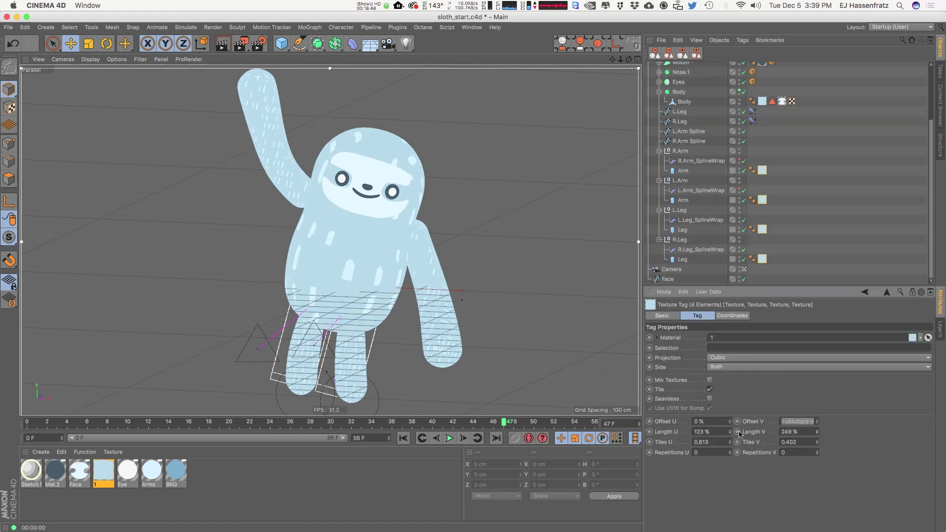
mouse_move(730, 433)
left_mouse_down()
mouse_move(735, 393)
mouse_move(730, 436)
left_mouse_up()
left_click_drag(817, 432, 838, 383)
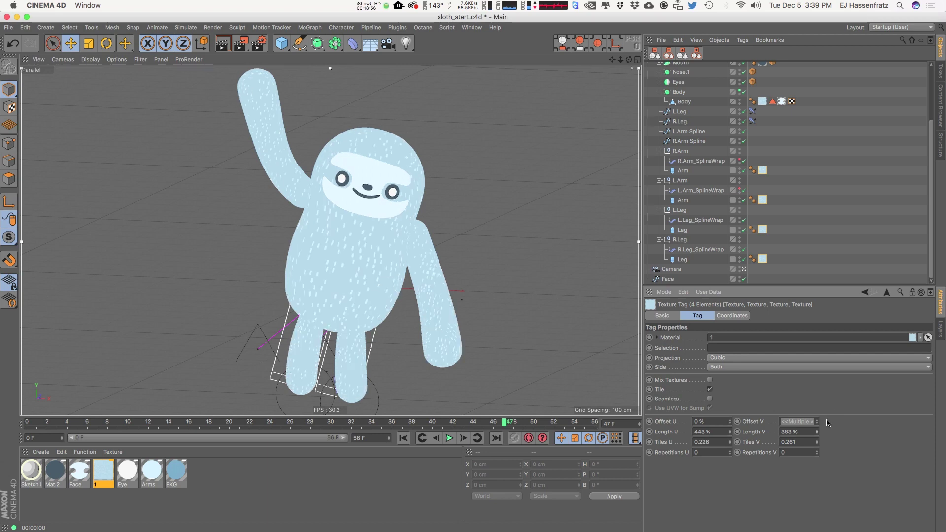
left_click_drag(818, 432, 823, 398)
mouse_move(730, 432)
left_mouse_down()
mouse_move(733, 400)
mouse_move(732, 438)
left_mouse_up()
left_click(738, 429)
left_click_drag(730, 432, 731, 419)
mouse_move(817, 433)
left_mouse_down()
mouse_move(816, 418)
mouse_move(806, 422)
left_mouse_up()
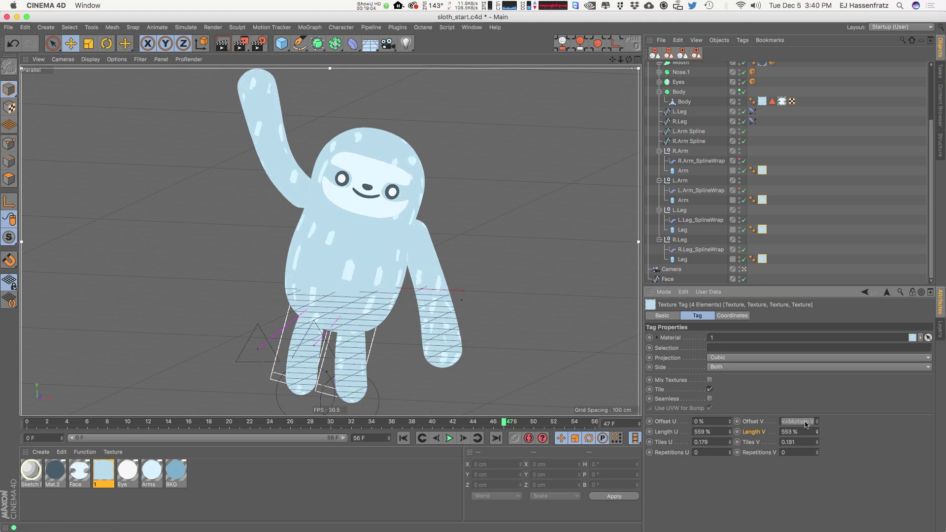
- Change the projection of the four limb texture tags to UVW Mapping, and clear the object selection
left_click(754, 358)
left_click(747, 429)
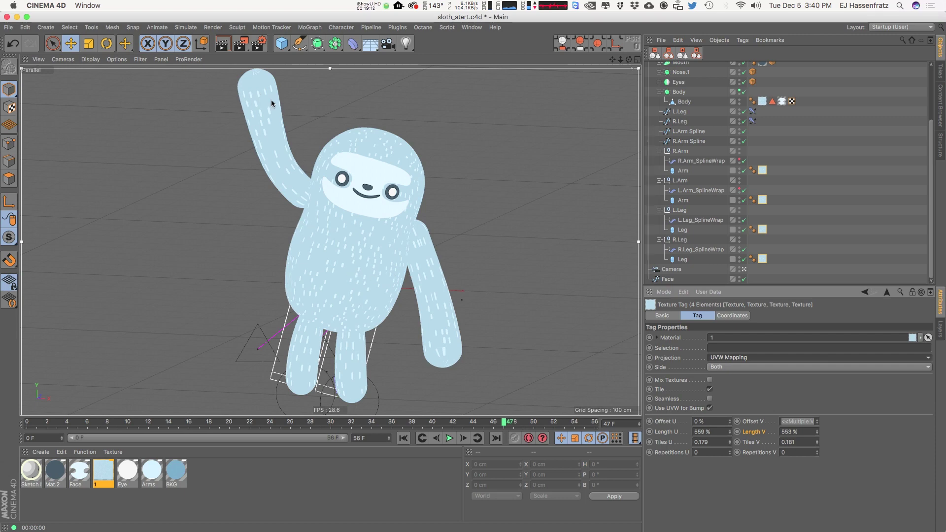
left_click(433, 355)
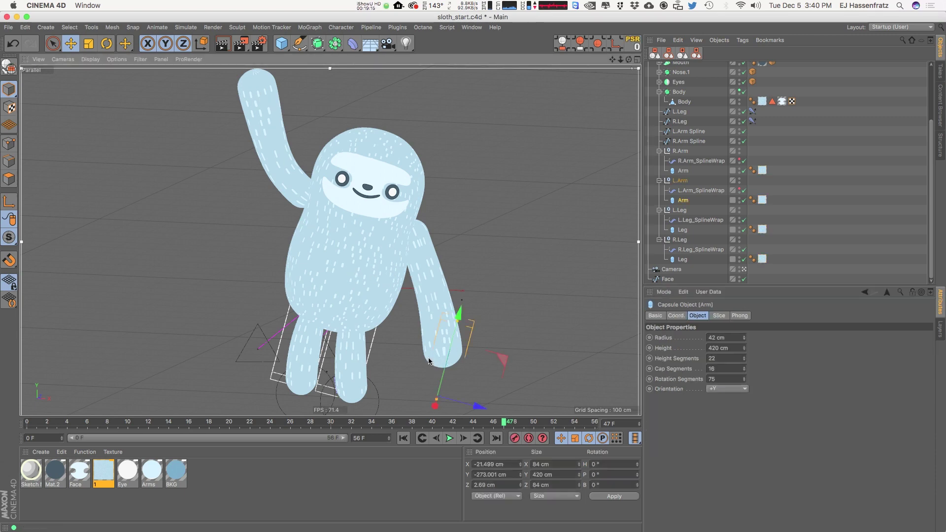
left_click(470, 344)
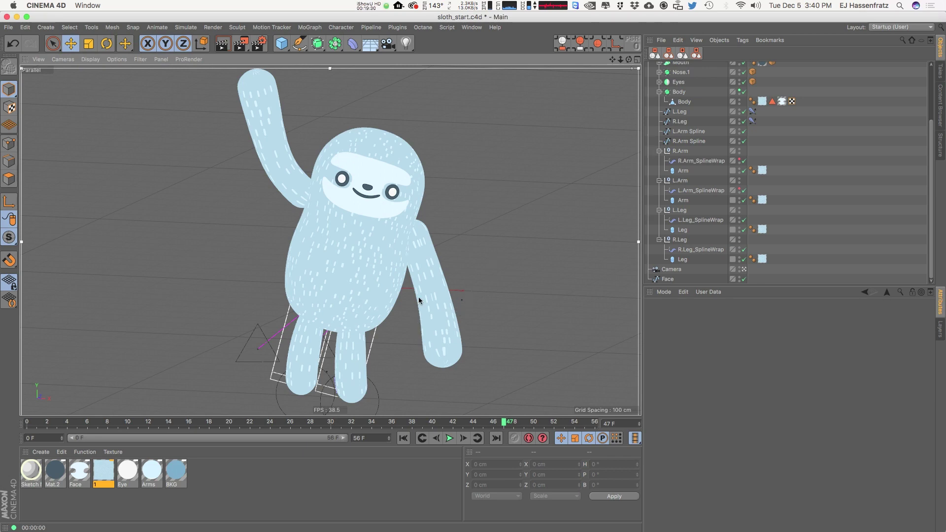
- Reselect the four arm and leg texture tags and set Length U to 488 % and Length V to 415 %
left_click_drag(792, 156, 759, 259)
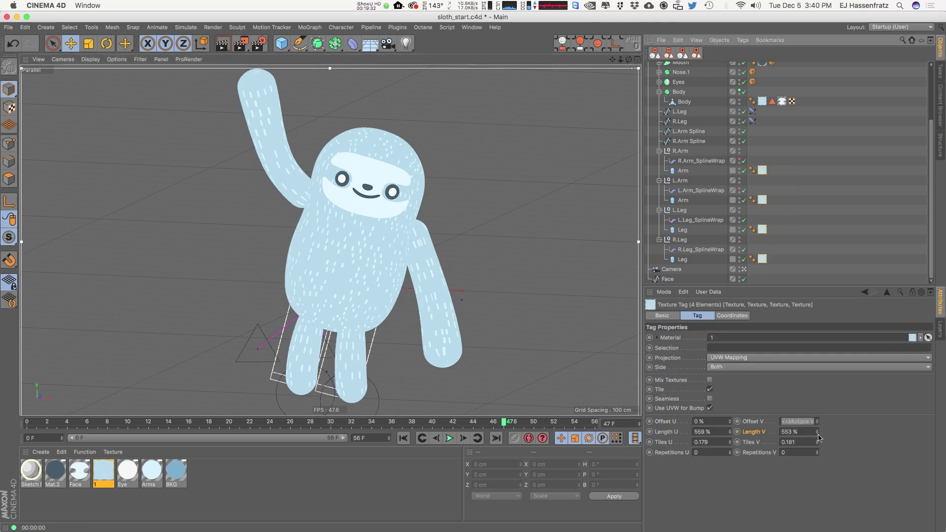
left_click_drag(818, 438, 816, 446)
left_click_drag(730, 434, 731, 446)
mouse_move(817, 438)
left_mouse_down()
mouse_move(820, 456)
mouse_move(816, 446)
left_mouse_up()
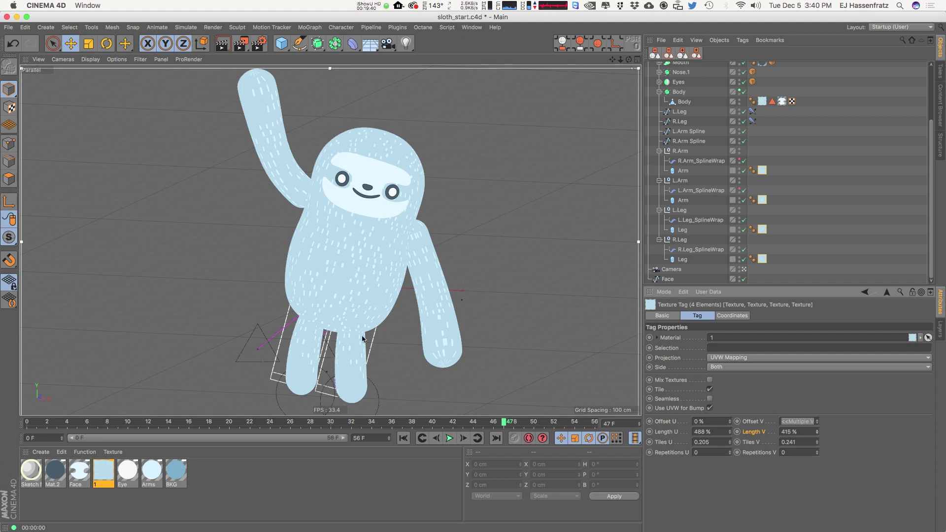
- Open the Hatch shader inside the fur material 1's Luminance Colorizer and set its Density to 100 %
double_click(106, 473)
left_click_drag(586, 87, 842, 100)
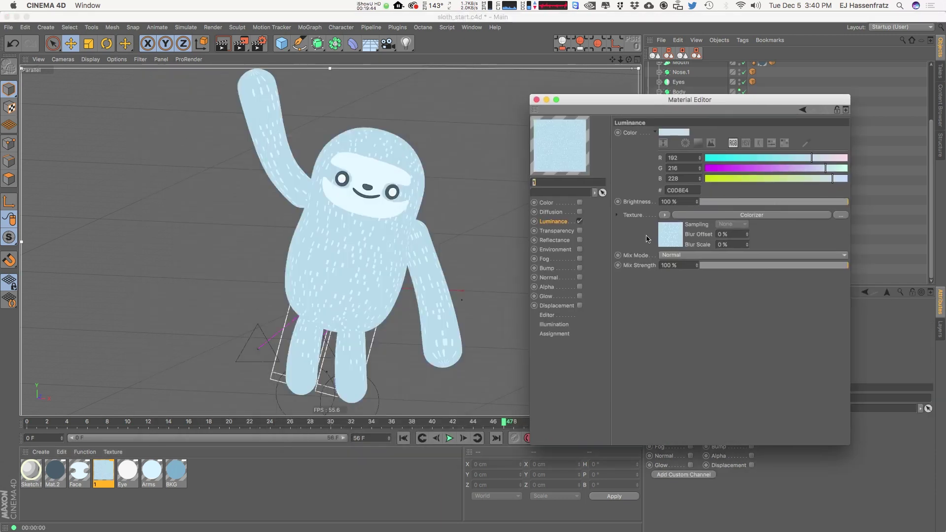
left_click(724, 215)
left_click(700, 223)
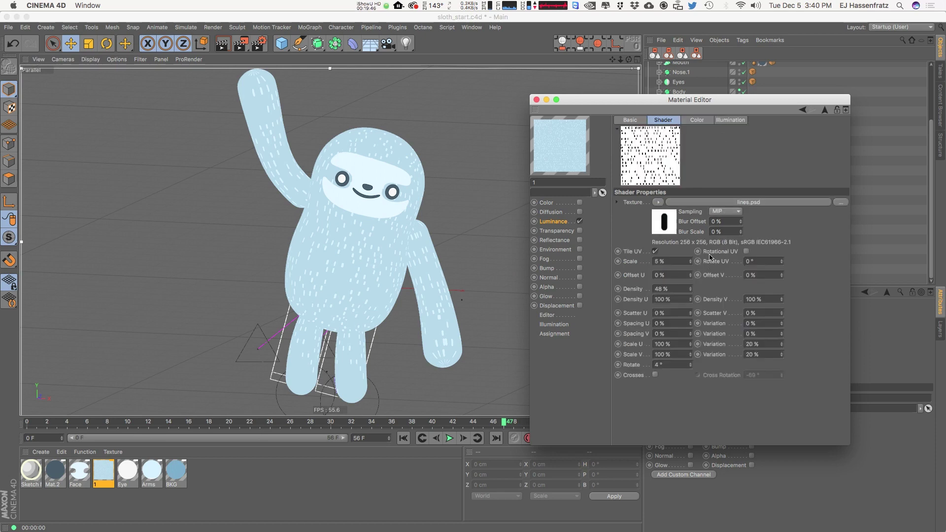
left_click_drag(668, 291, 647, 298)
type("100")
key("Return")
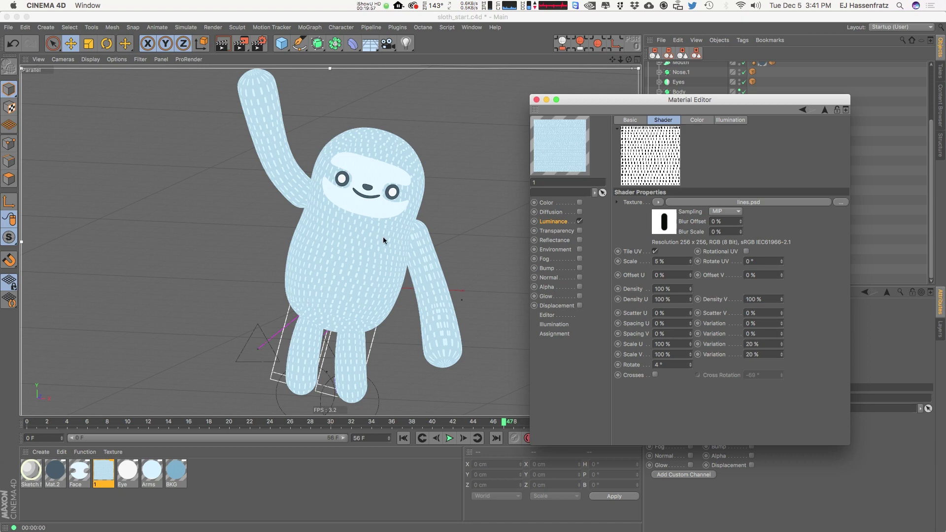
- Reduce the Hatch shader's Density to 51 % and set Scatter U and Scatter V to 1 %
mouse_move(691, 294)
left_mouse_down()
mouse_move(690, 336)
mouse_move(691, 313)
left_mouse_up()
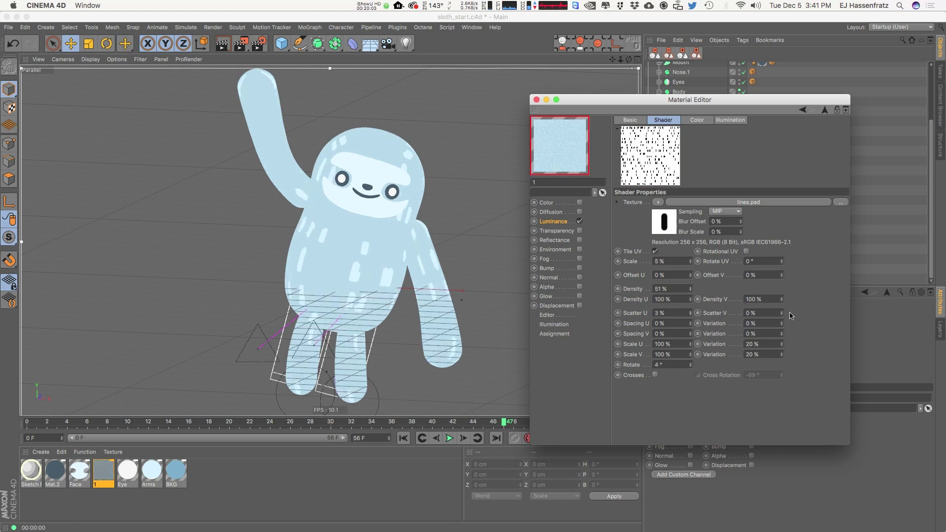
left_click_drag(783, 315, 785, 313)
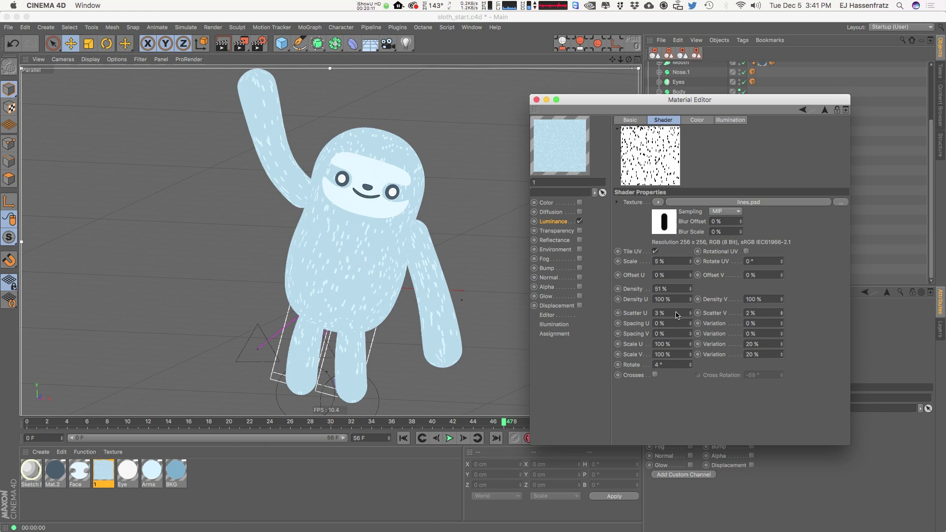
type("1")
key("Tab")
type("1")
key("Return")
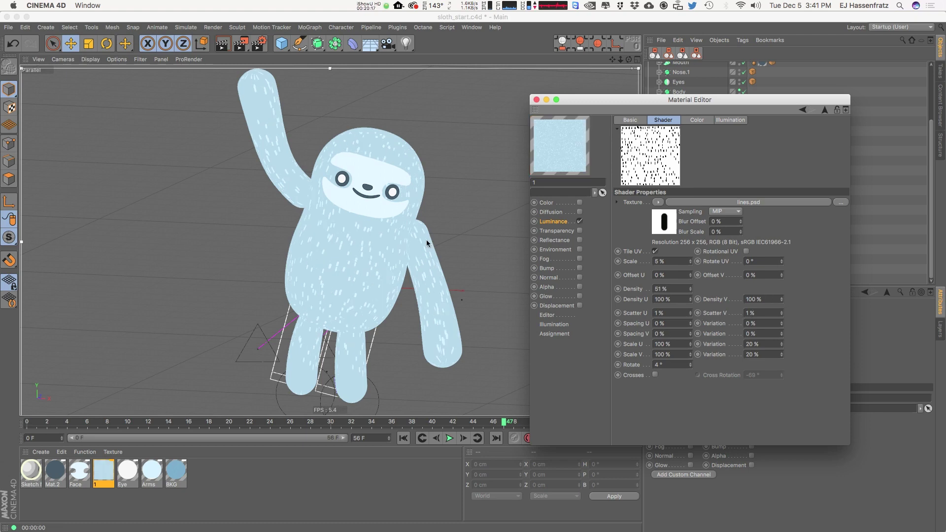
- Set the Hatch shader's Scatter U and V to 0.5 %, Density to 44 %, Spacing U to 10 % and Spacing V to 13 %
left_click_drag(665, 313, 515, 390)
type("0.5")
key("Tab")
type("0.5")
key("Return")
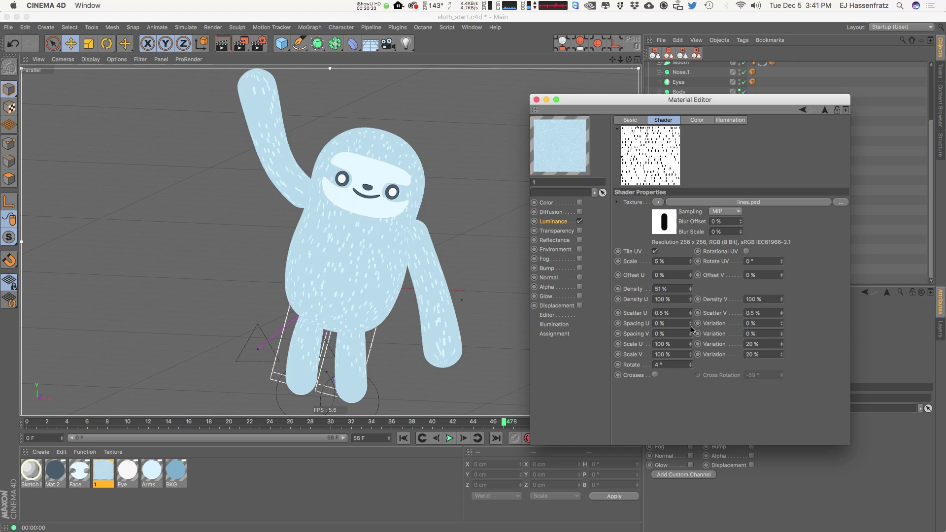
left_click_drag(689, 291, 689, 291)
mouse_move(690, 327)
left_mouse_down()
mouse_move(693, 312)
mouse_move(692, 333)
left_mouse_up()
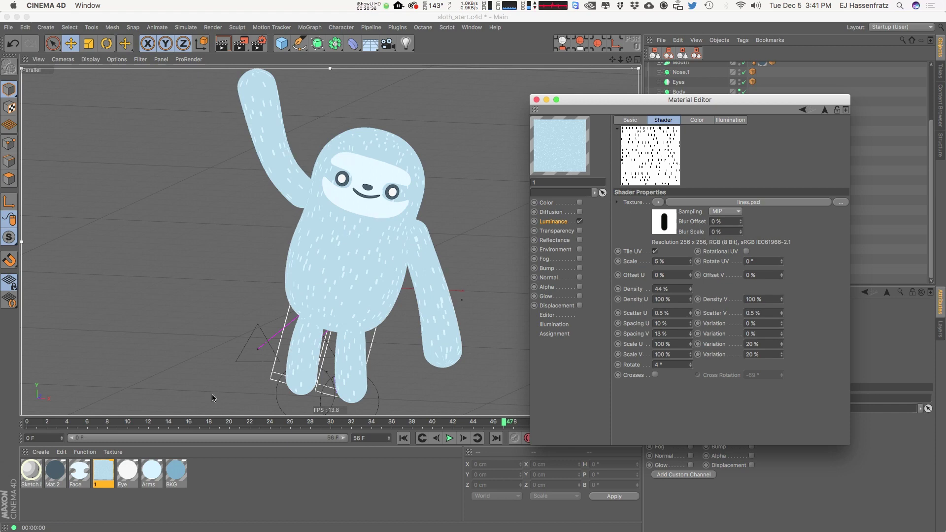
- Duplicate the fur material 1 and close the Material Editor
left_click_drag(110, 472, 123, 472, "ctrl")
left_click_drag(573, 101, 573, 100)
left_click(537, 99)
left_click_drag(818, 145, 757, 263)
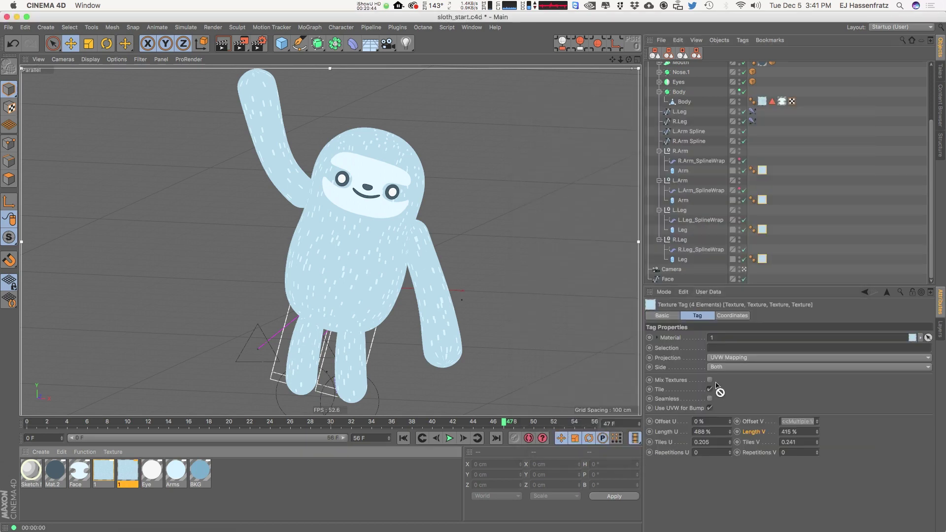
- Rename the duplicated material as Arms/Legs and the original material 1 as Body
double_click(127, 484)
type("Arms")
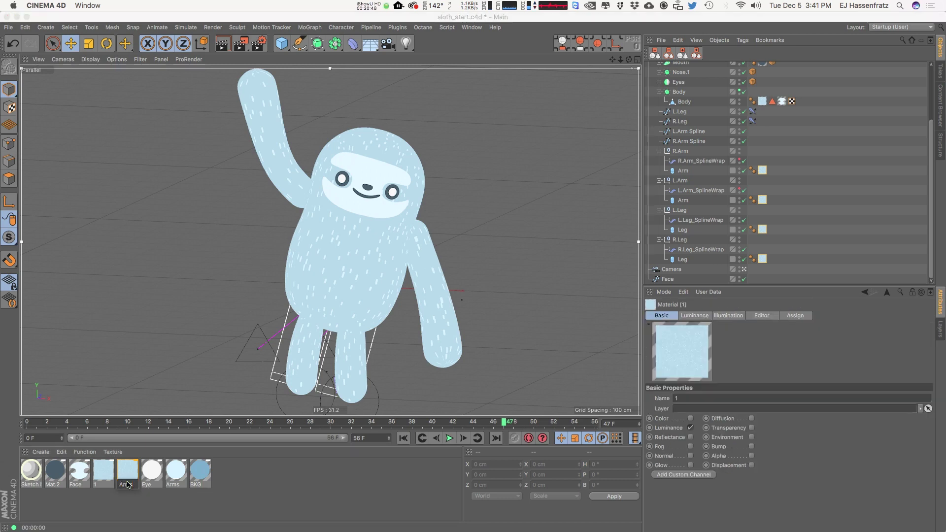
type("/Legs")
key("Return")
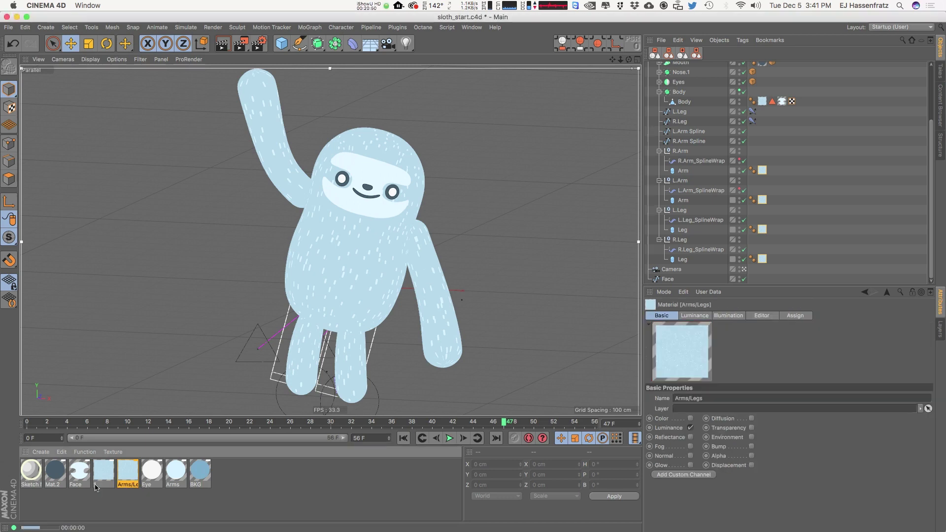
double_click(95, 485)
type("Bod")
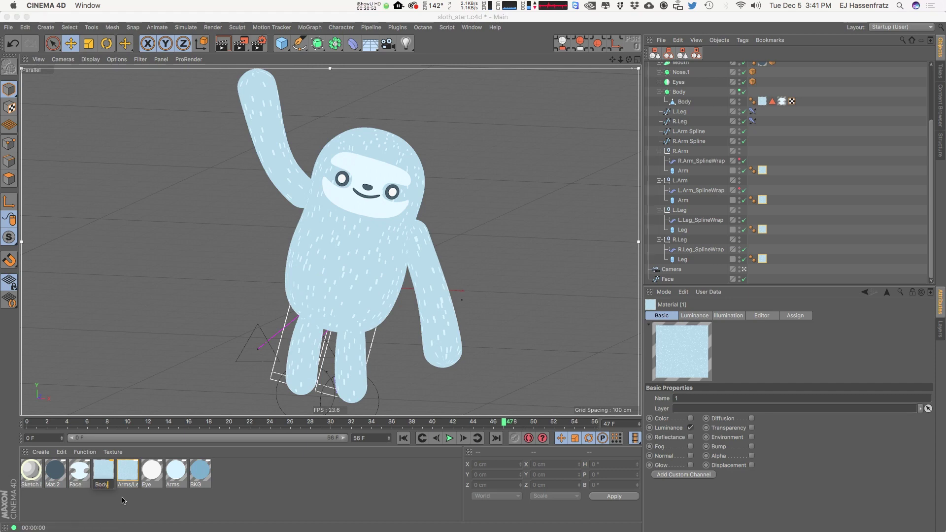
type("y")
key("Return")
- Set the Density of the Arms/Legs material's Hatch shader to 60 % and close the Material Editor
double_click(127, 470)
left_click_drag(307, 67, 623, 121)
left_click(641, 236)
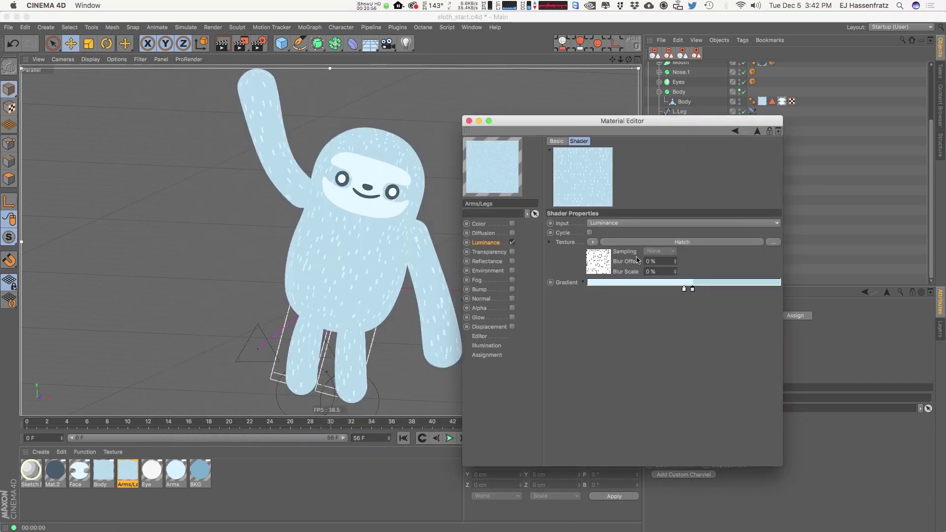
left_click(618, 271)
left_click_drag(623, 311, 625, 316)
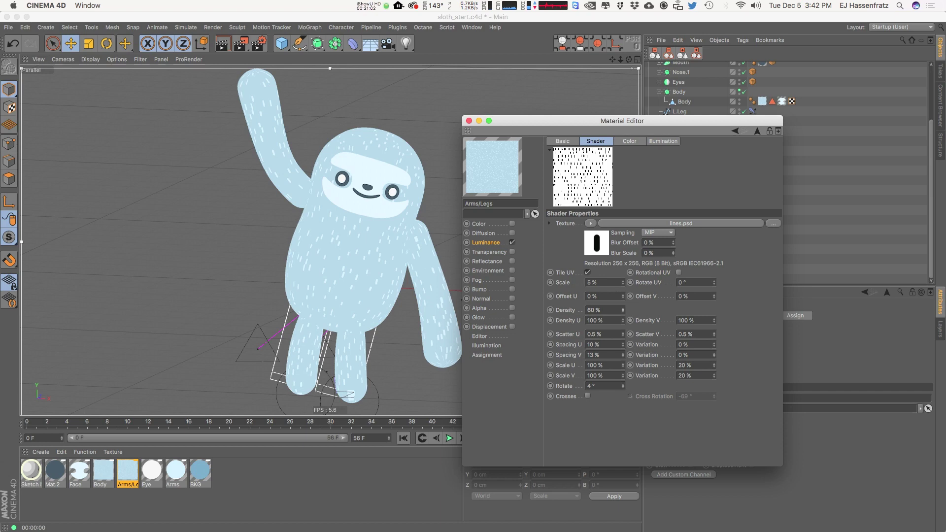
left_click(470, 121)
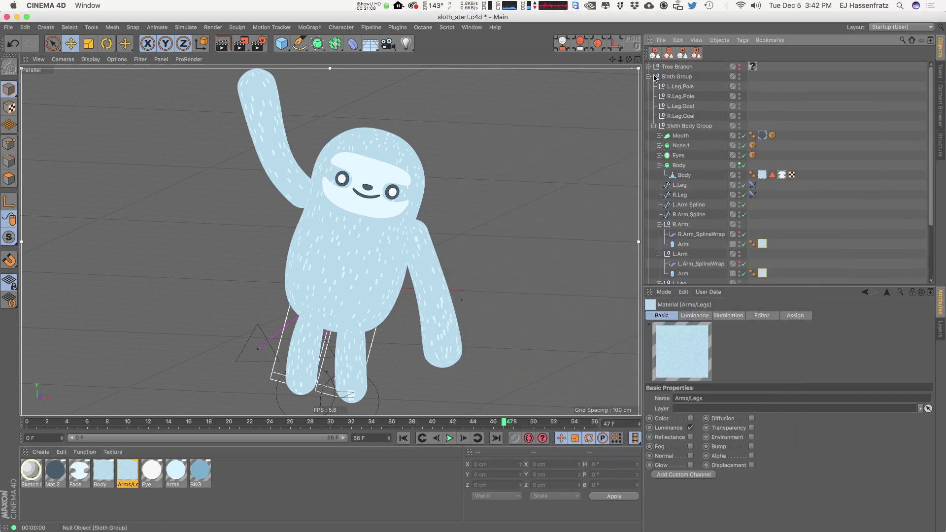
- Collapse the Sloth Group hierarchy and add a Background object to the scene
left_click(677, 76)
left_click(649, 76)
left_click(773, 149)
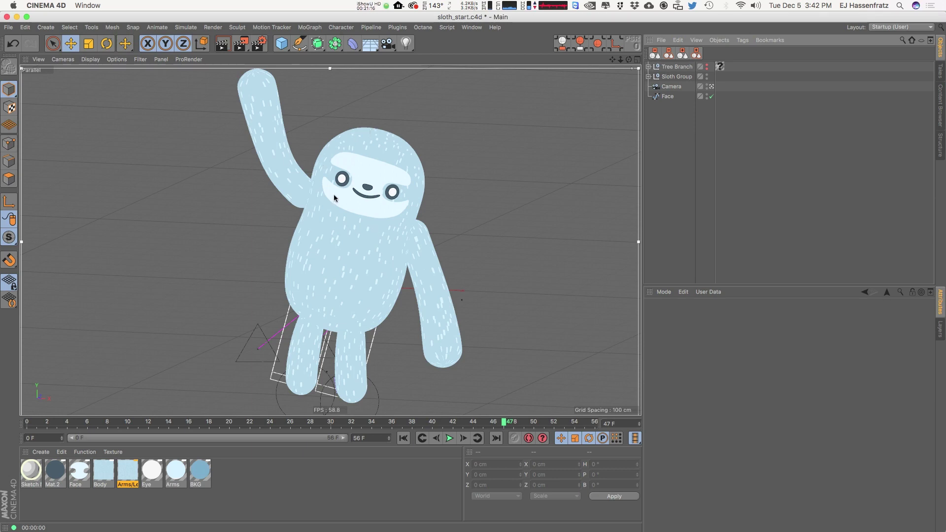
left_click(370, 46)
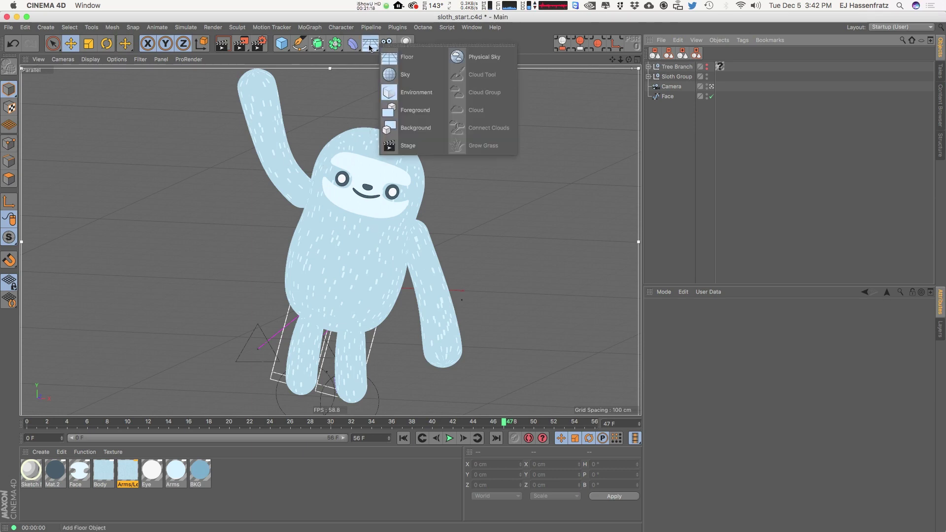
left_click(416, 127)
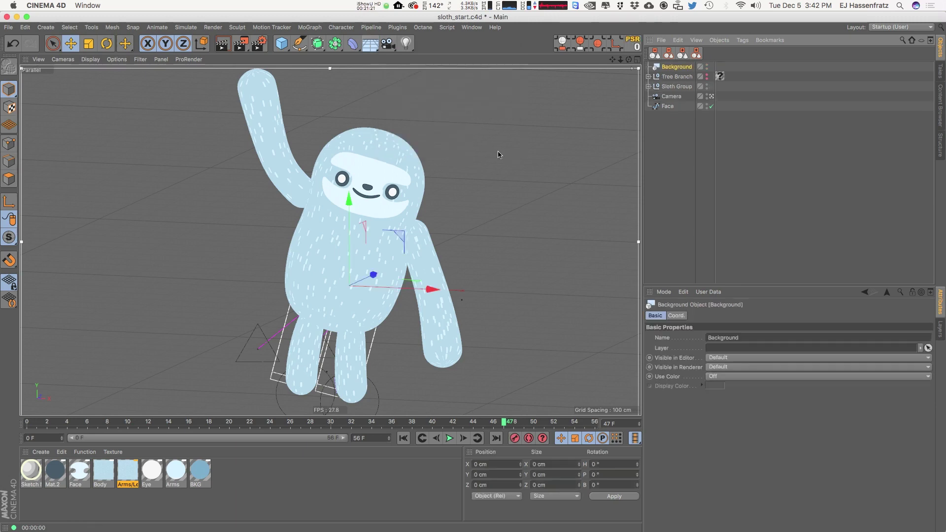
- Create a new material and apply it to the Background object
double_click(237, 477)
left_click_drag(31, 471, 666, 68)
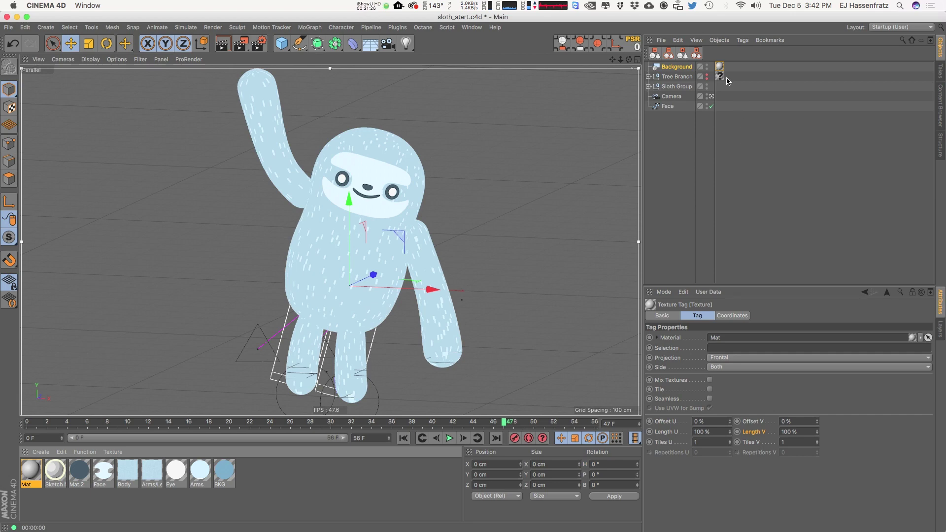
left_click(677, 67)
- Disable the new background material's Color and Reflectance channels, enable Luminance, and close the Material Editor
double_click(27, 478)
left_click(198, 171)
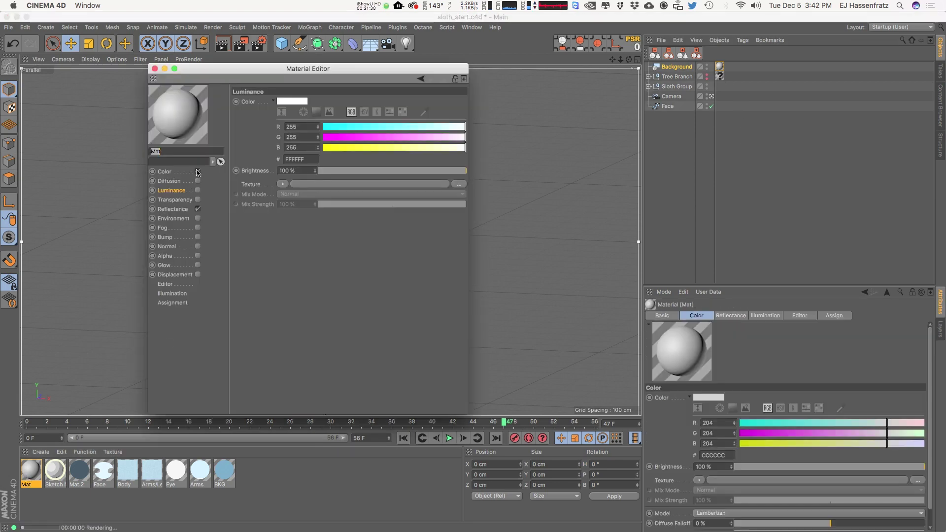
left_click(197, 190)
left_click(197, 209)
left_click_drag(246, 69, 571, 113)
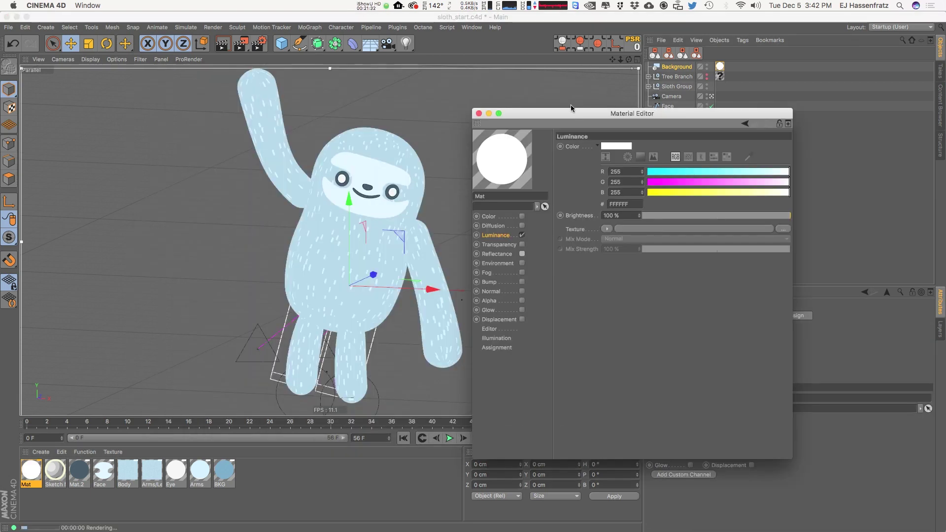
left_click(478, 113)
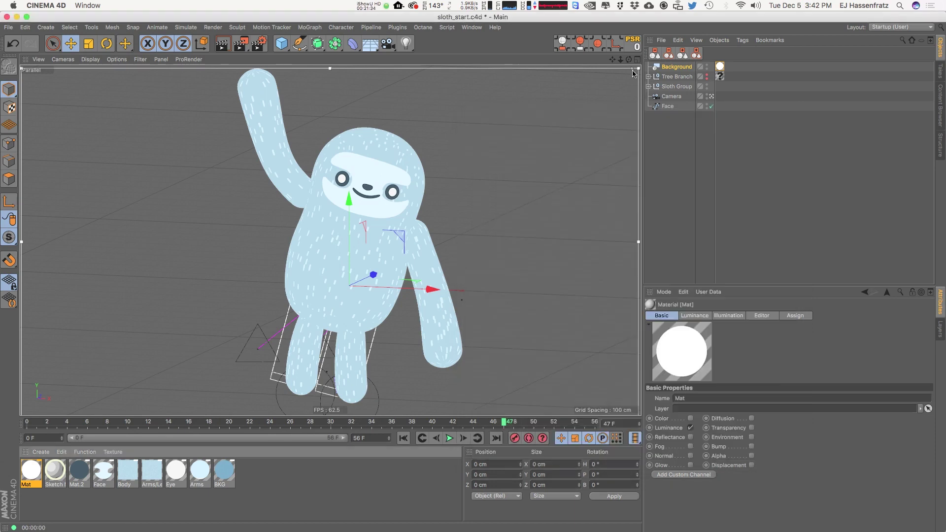
- Turn off Alpha Mode for the interactive render region so that the background is rendered
key("ctrl+r")
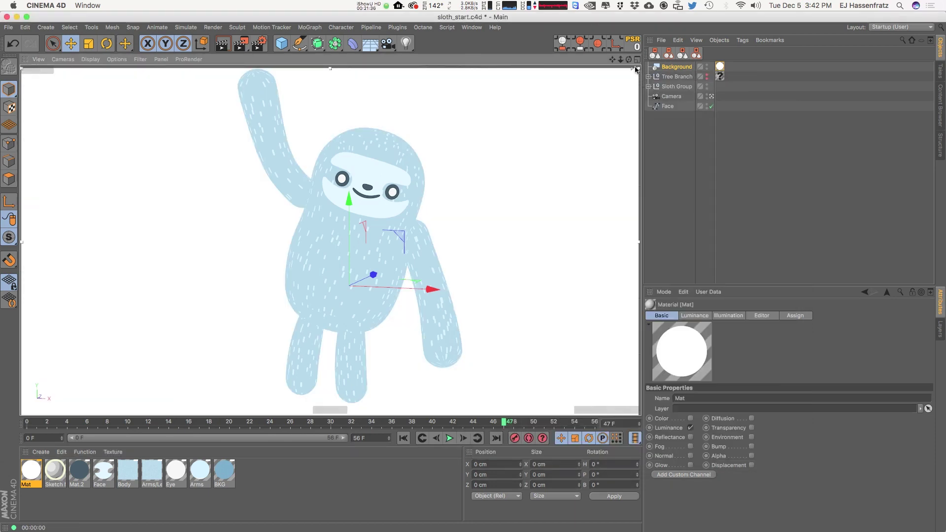
right_click(632, 68)
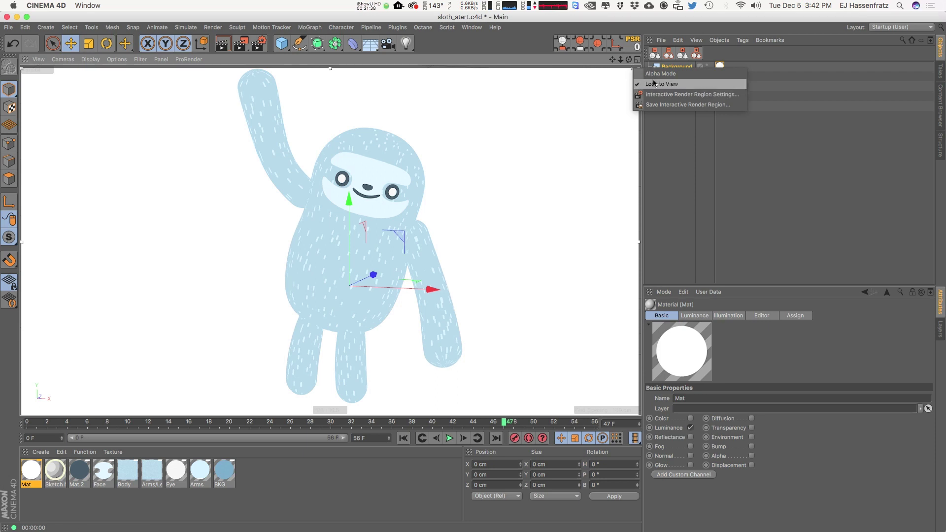
left_click(675, 97)
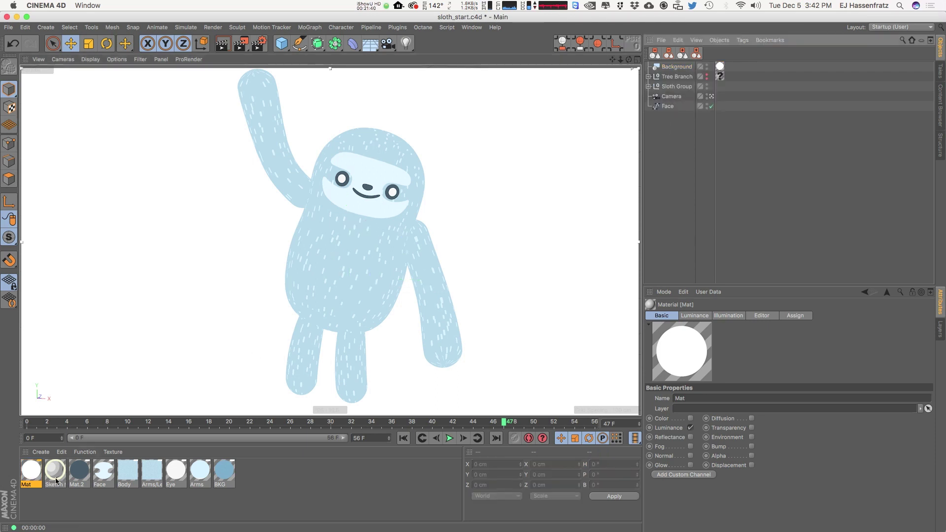
- Rename the new white background material as BKG
double_click(28, 483)
type("BKG")
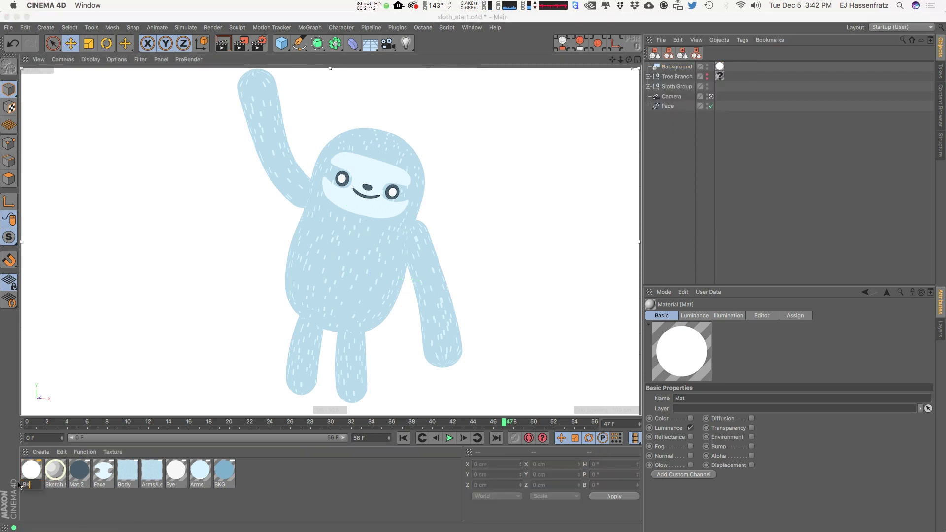
key("Return")
- Load the Sketch and Toon Hatch shader as the white BKG material's Luminance texture and open the shader's properties
double_click(32, 473)
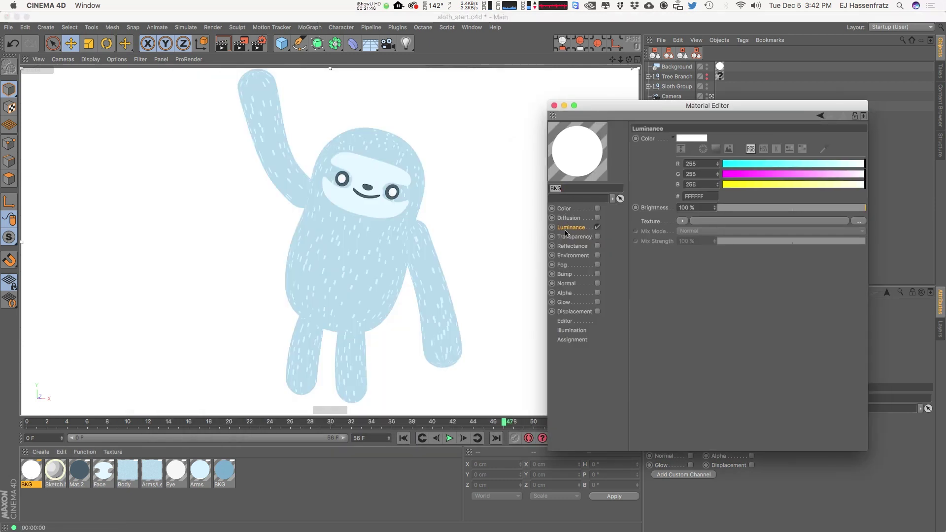
left_click_drag(600, 105, 586, 104)
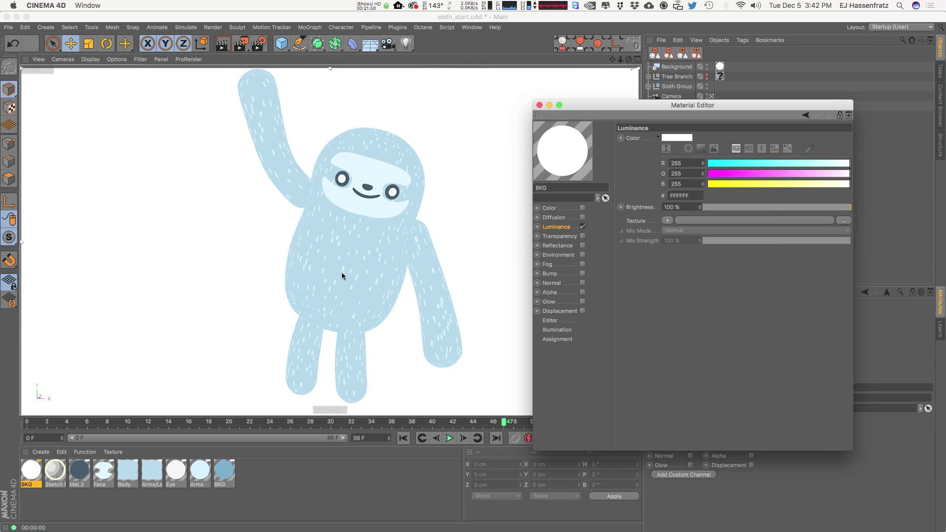
left_click(668, 220)
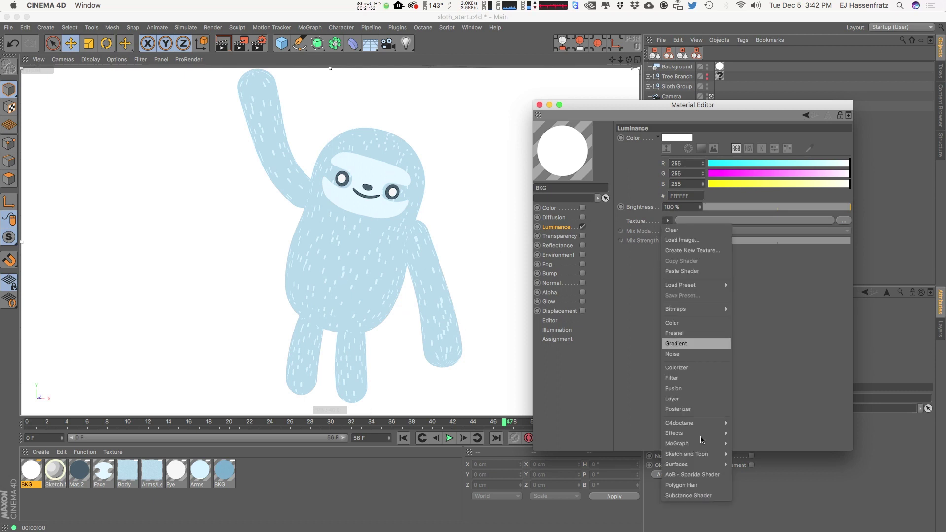
mouse_move(705, 455)
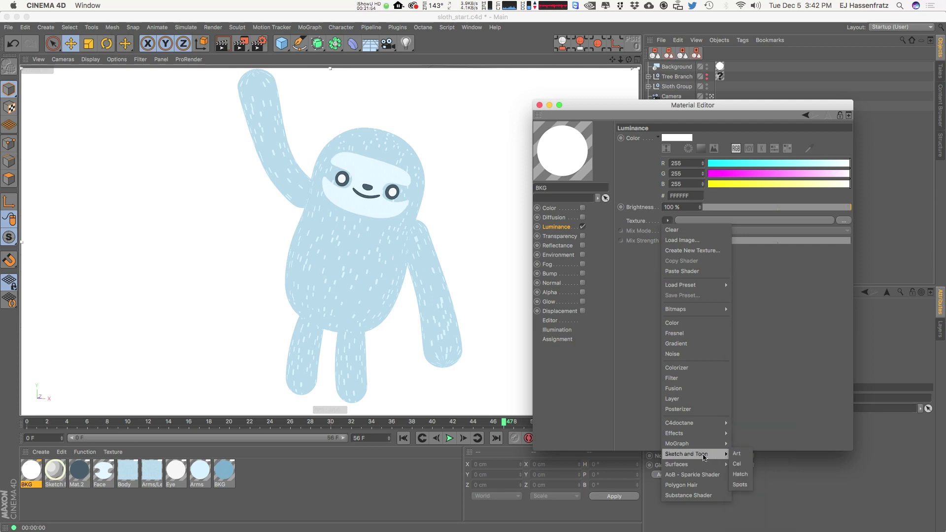
left_click(740, 475)
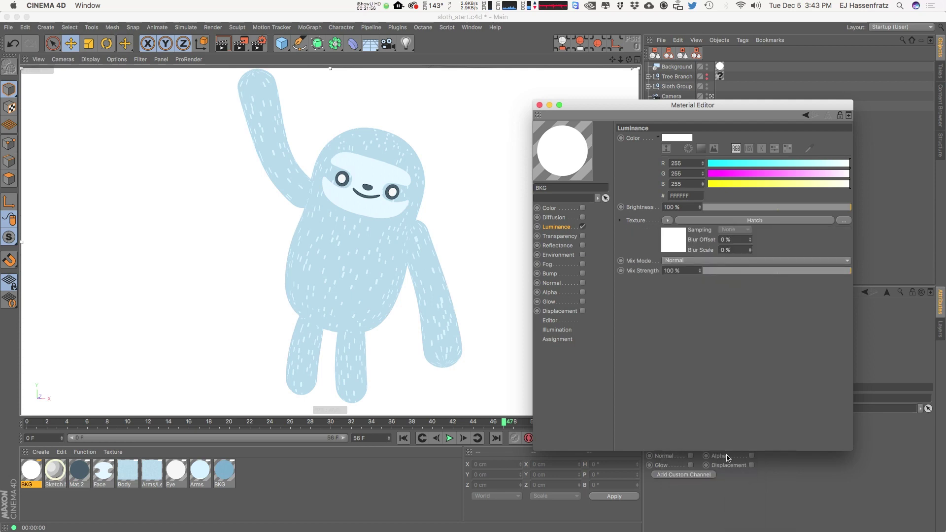
left_click(728, 221)
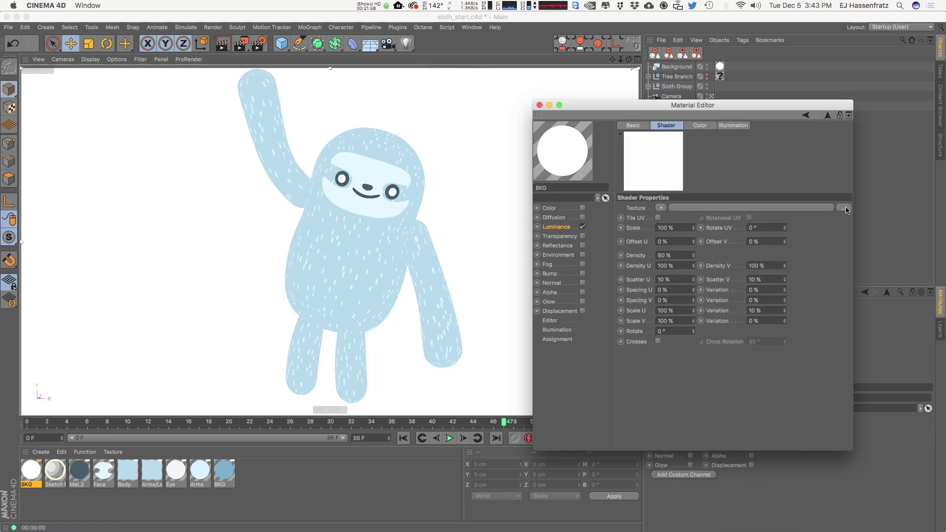
- Load zig_zag.psd from the tex folder as the Hatch shader's texture
left_click(844, 207)
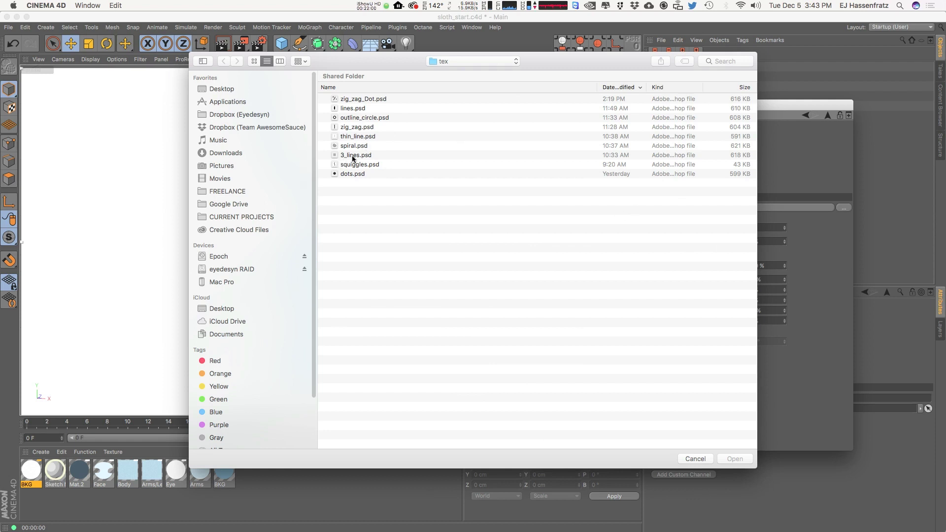
left_click_drag(373, 59, 267, 119)
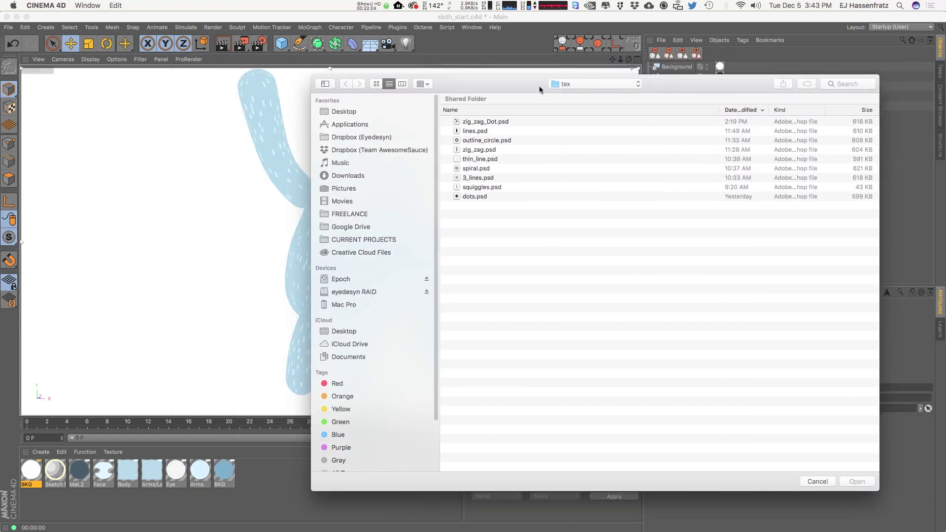
left_click_drag(540, 90, 500, 87)
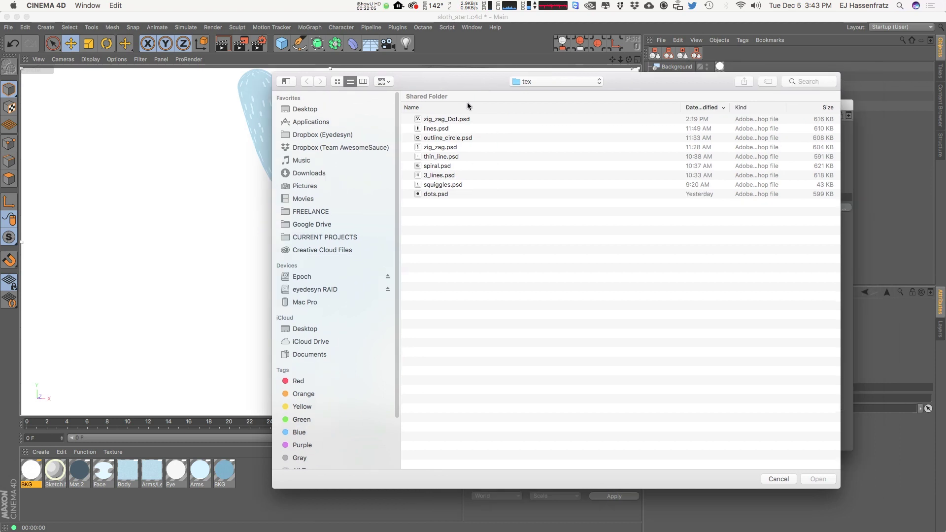
double_click(443, 147)
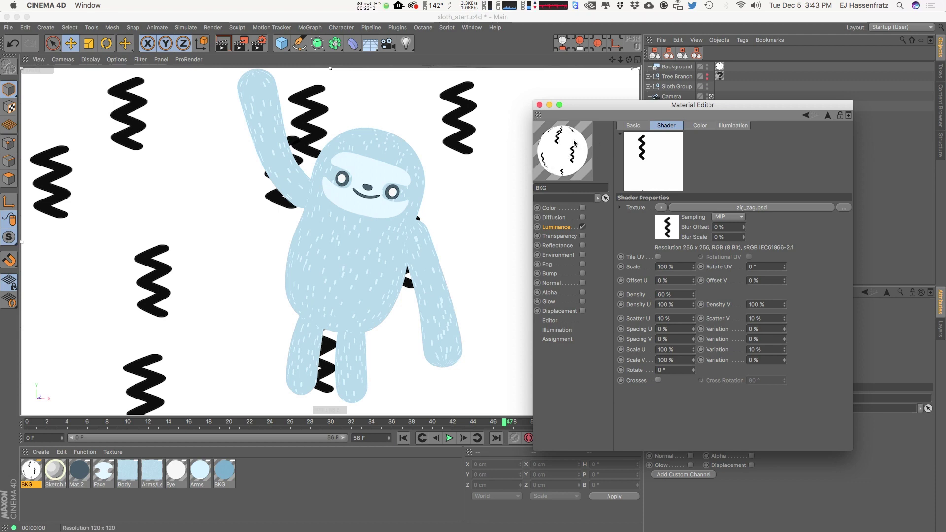
- Switch the BKG material preview to a plane and close the Material Editor
right_click(554, 151)
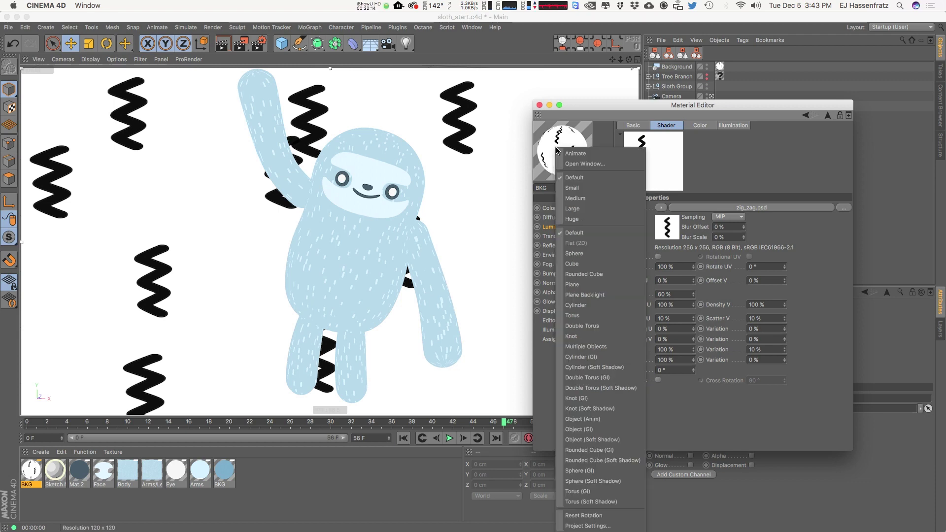
left_click(592, 277)
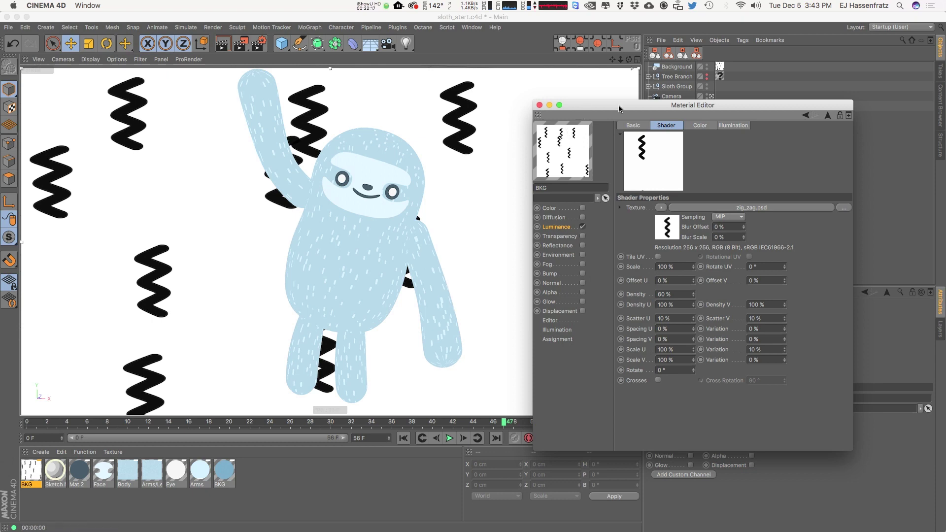
left_click_drag(585, 105, 694, 104)
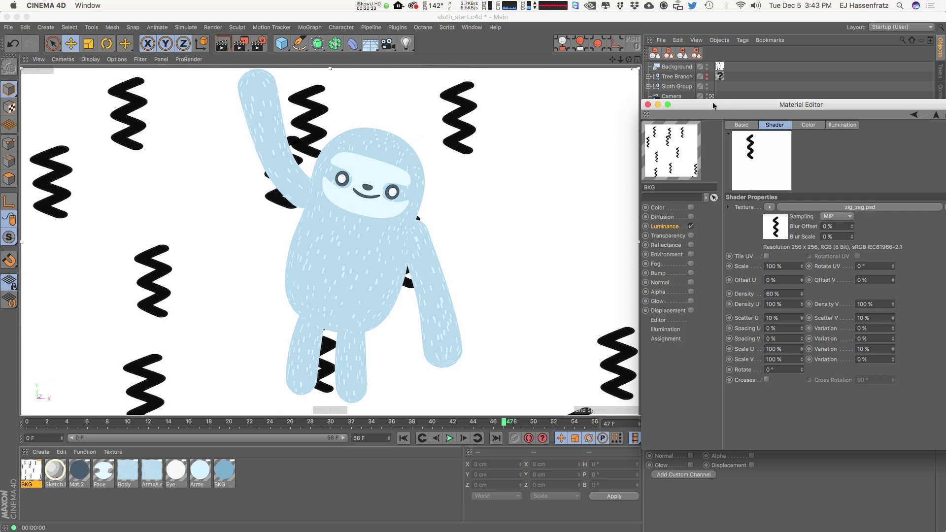
left_click_drag(711, 106, 512, 122)
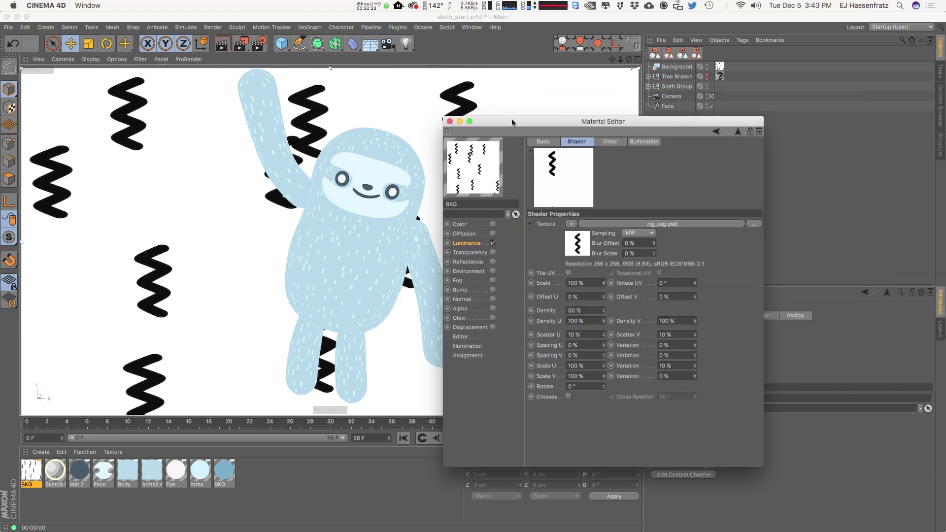
left_click(450, 121)
- Select the Background object's texture tag and reduce its Length U to 18% and Length V to 29%
left_click(720, 66)
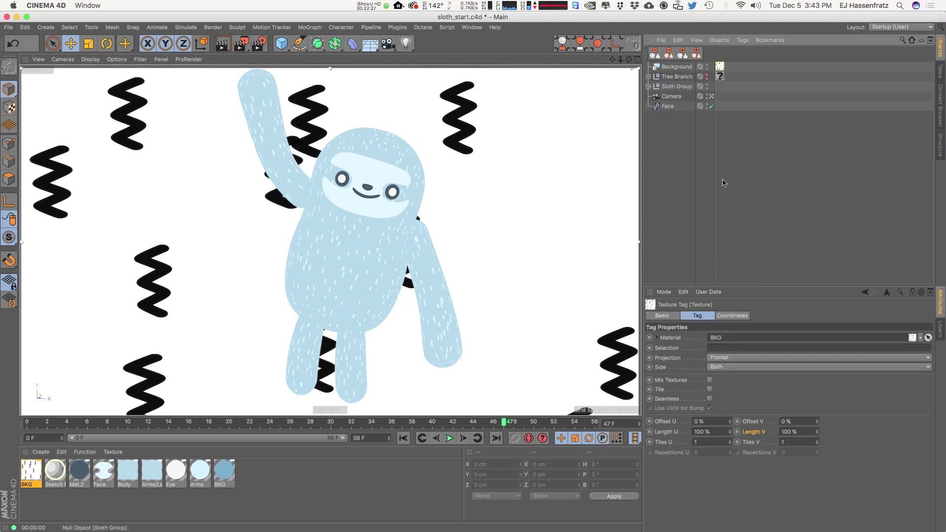
left_click_drag(818, 432, 818, 434)
key("ctrl+r")
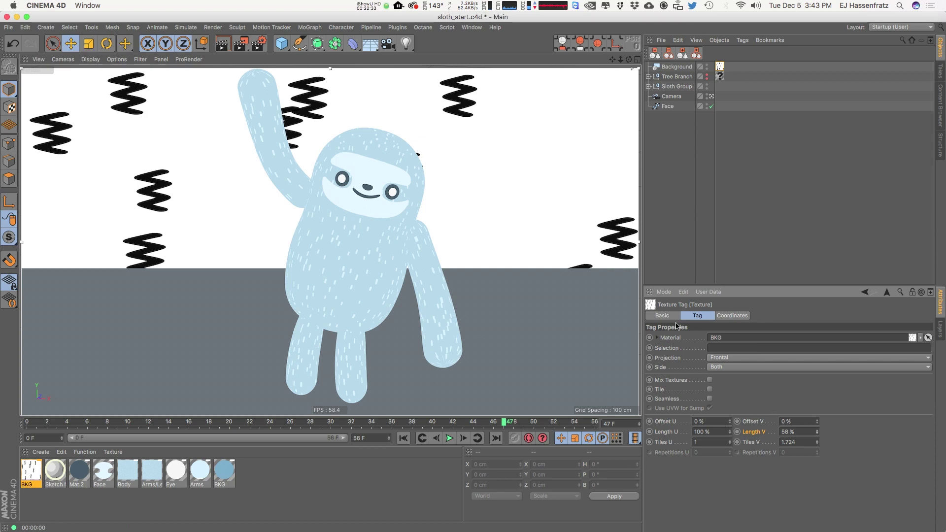
left_click_drag(728, 434, 728, 442)
key("ctrl+r")
left_click_drag(820, 438, 819, 440)
key("ctrl+r")
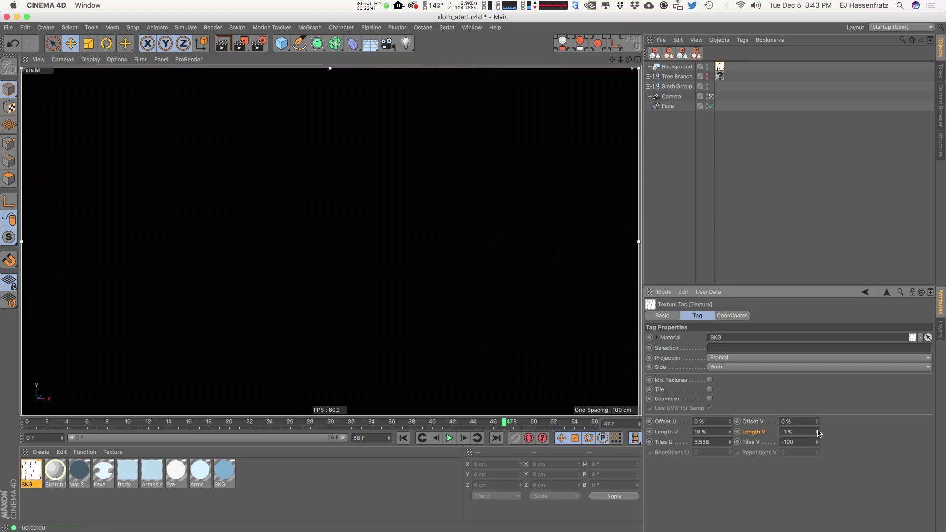
left_click(818, 430)
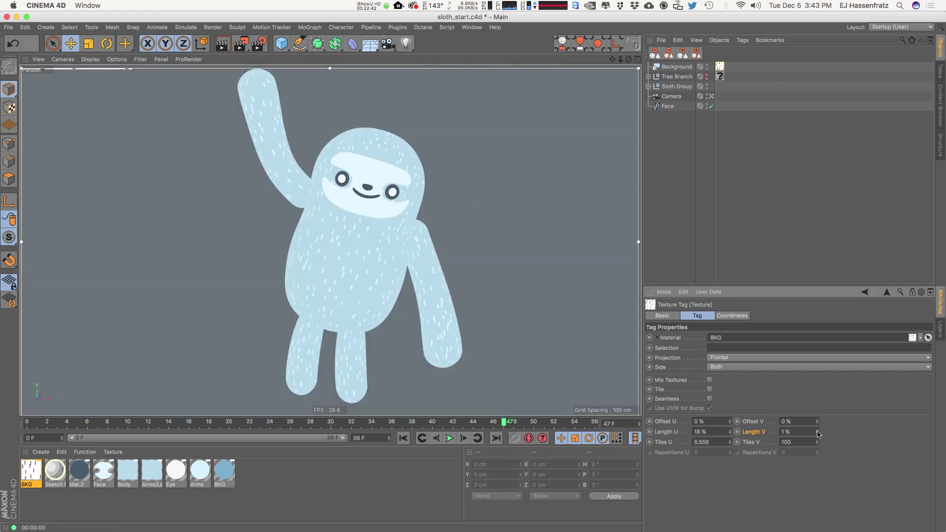
left_click_drag(819, 434, 818, 433)
key("ctrl+r")
key("ctrl+r")
key("ctrl+r")
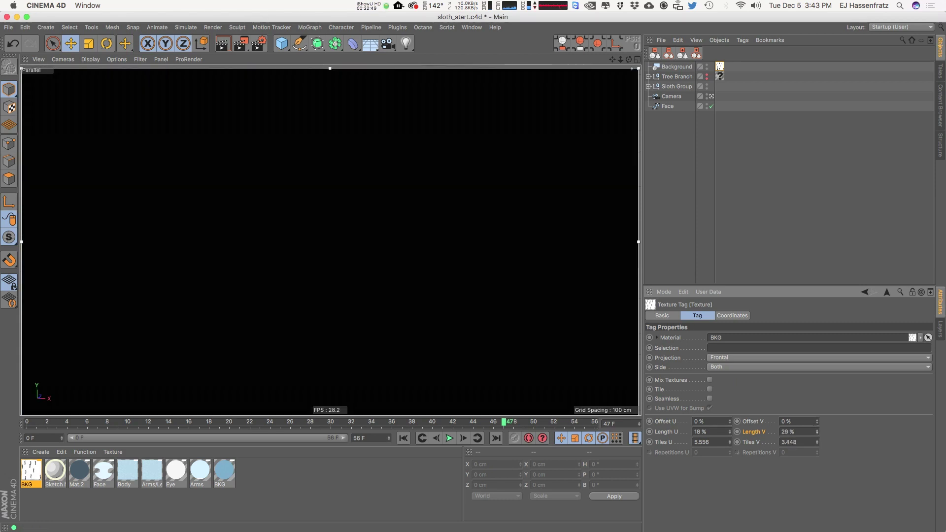
- Set the texture tag's Length U to 15% and Length V to 30%, and enable Tile
left_click_drag(708, 432, 594, 442)
type("15")
key("Tab")
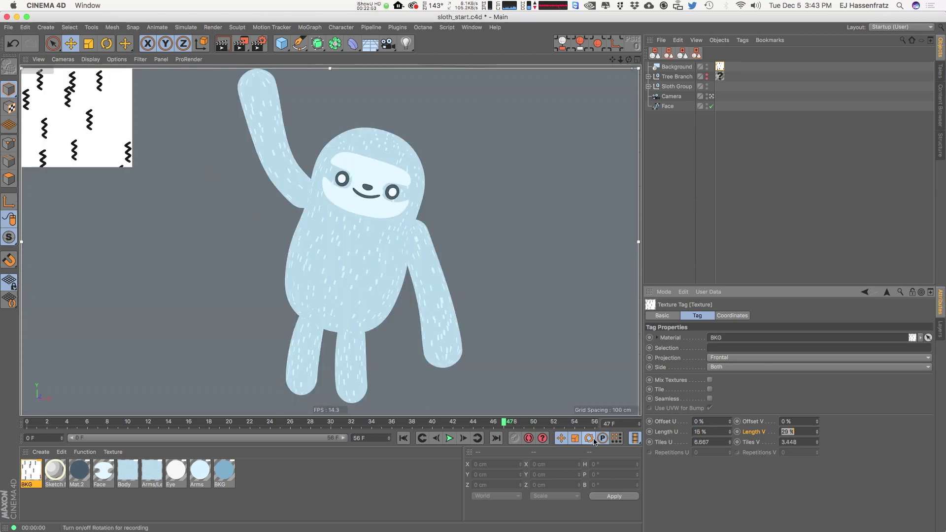
type("30")
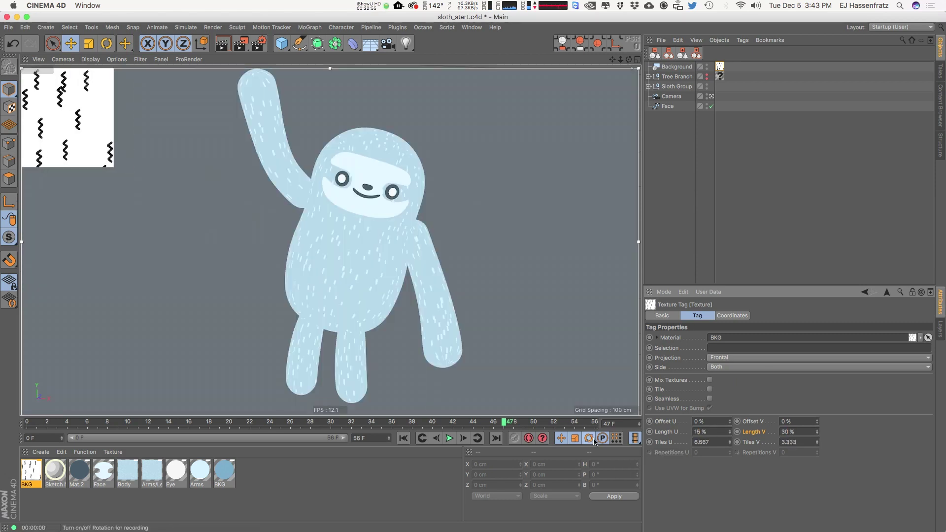
key("Return")
key("shift+Tab")
key("Tab")
left_click(875, 433)
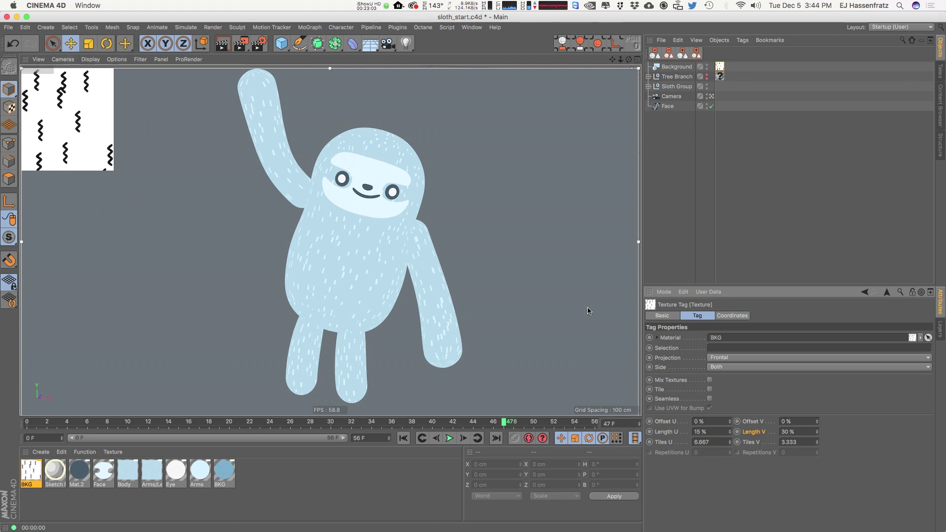
left_click(709, 390)
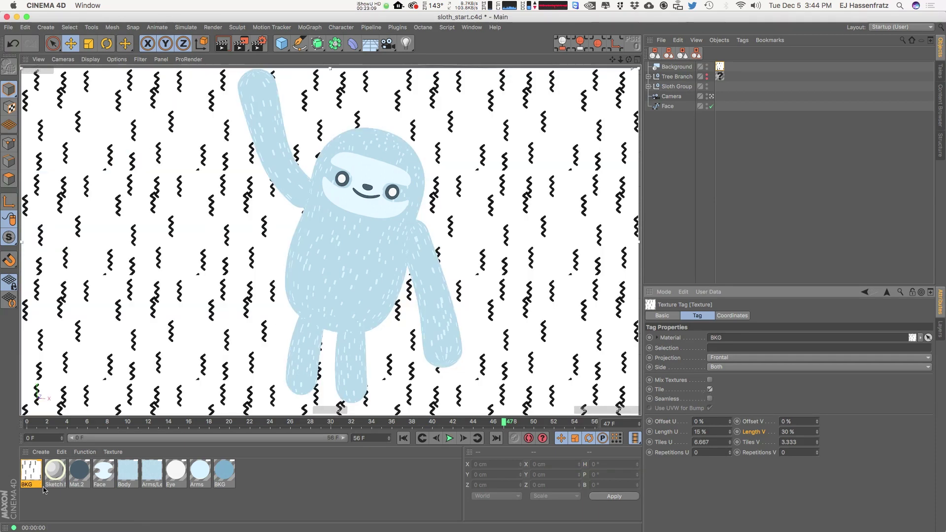
- Reopen the Hatch shader in the BKG material's Luminance channel and enable Tile UV
double_click(32, 472)
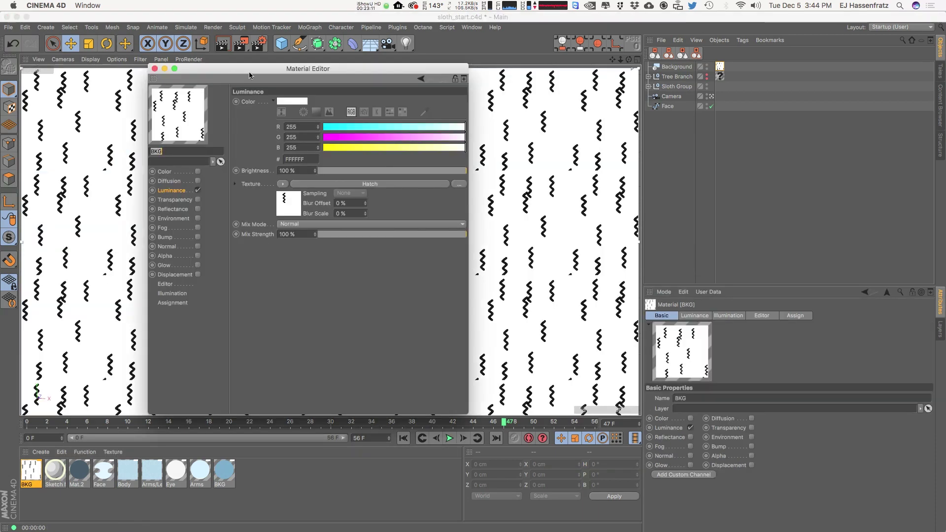
left_click_drag(249, 70, 593, 110)
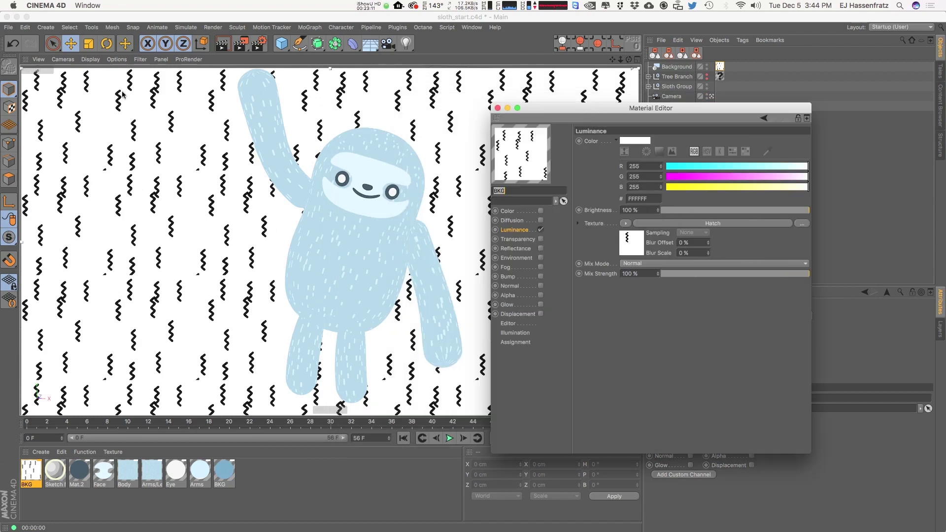
left_click(519, 239)
left_click(514, 230)
left_click(636, 224)
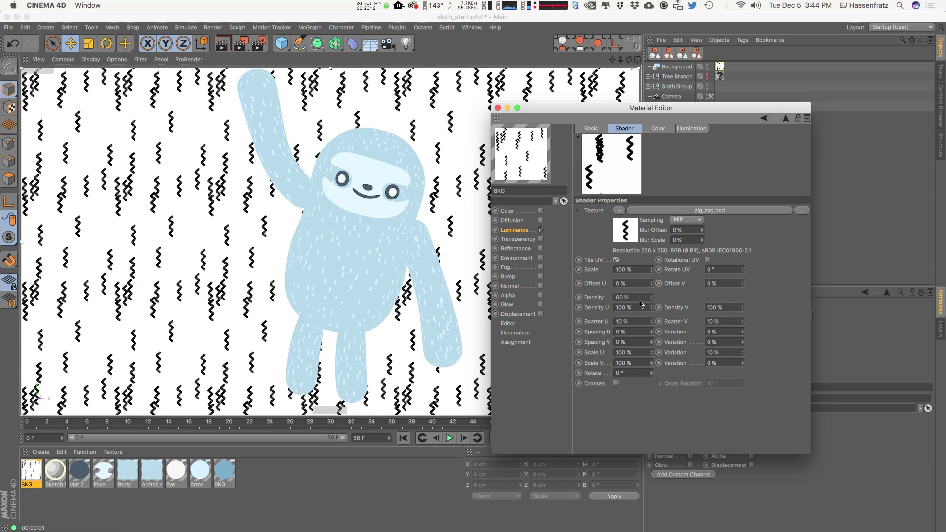
- Set the Hatch shader's Density to 36%, Spacing U to 10%, Spacing V to 17% and Rotate to 360°
left_click_drag(653, 297, 655, 305)
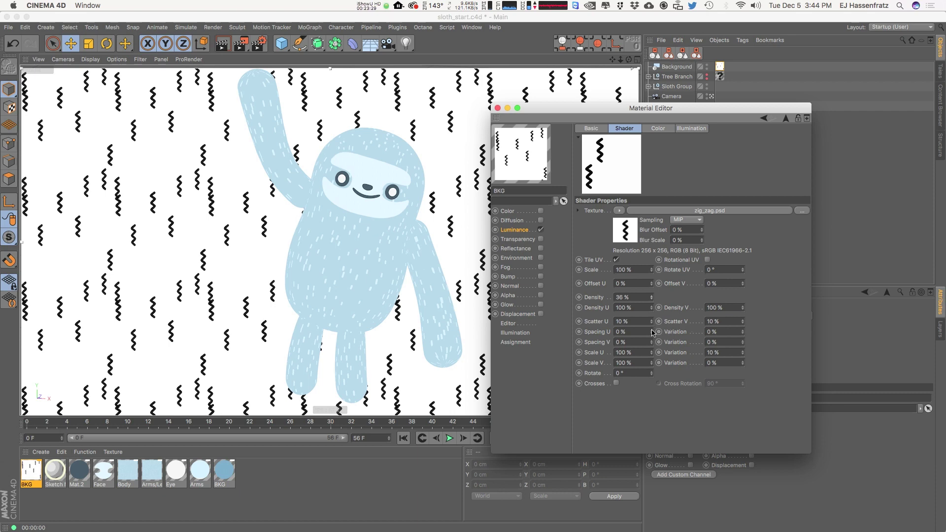
left_click_drag(652, 331, 652, 372)
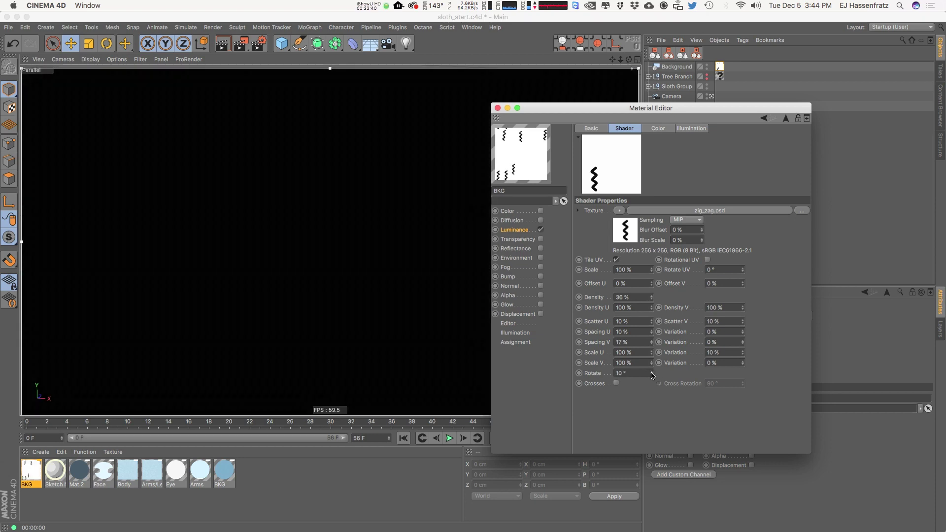
left_click_drag(659, 301, 649, 297)
left_click(634, 375)
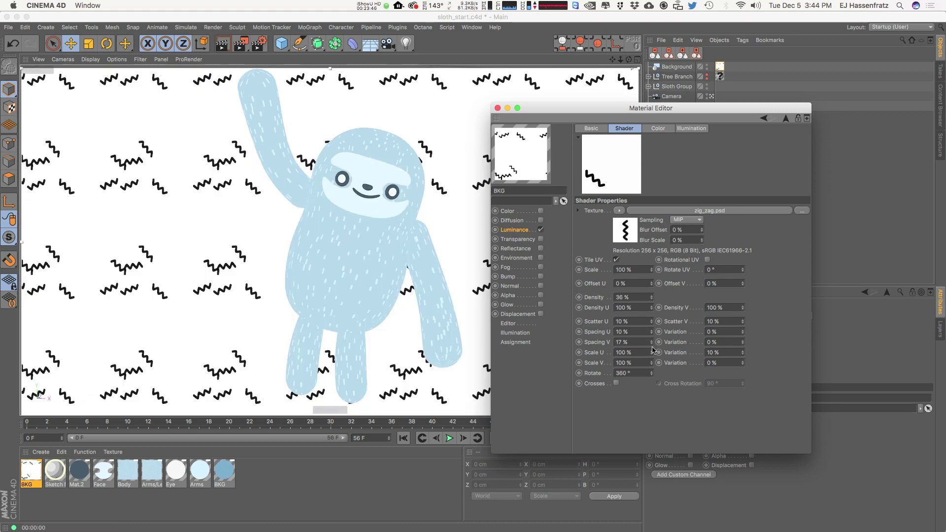
- Try a Hatch Density of 63% with Scatter U at 42% and Scatter V at 28%
left_click_drag(652, 324, 652, 286)
left_click_drag(743, 323, 743, 314)
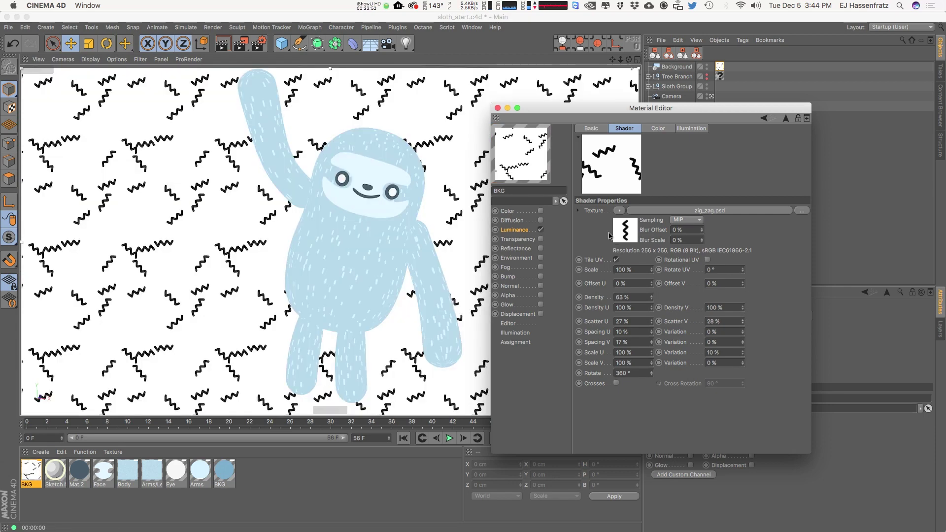
left_click_drag(654, 324, 654, 316)
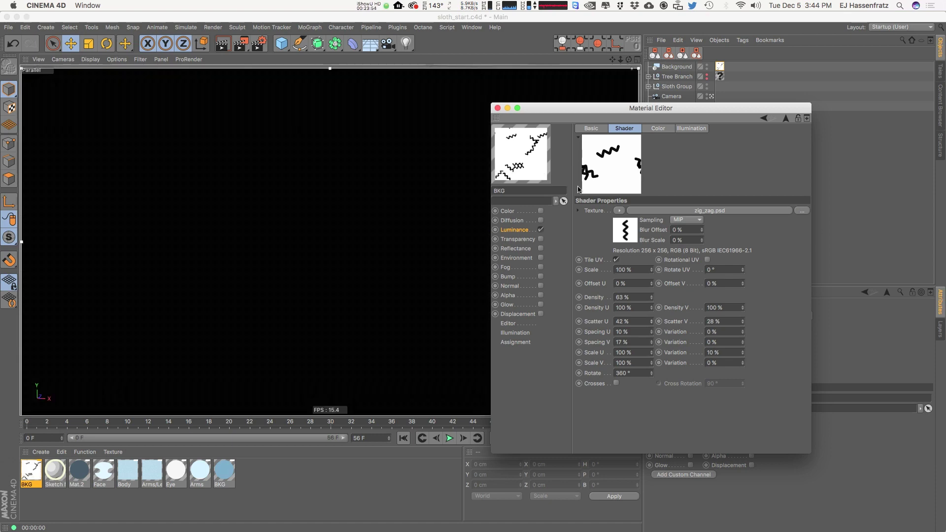
- Reduce both Scatter U and Scatter V of the Hatch shader to 1%
left_click_drag(727, 323, 702, 322)
type("2")
key("Return")
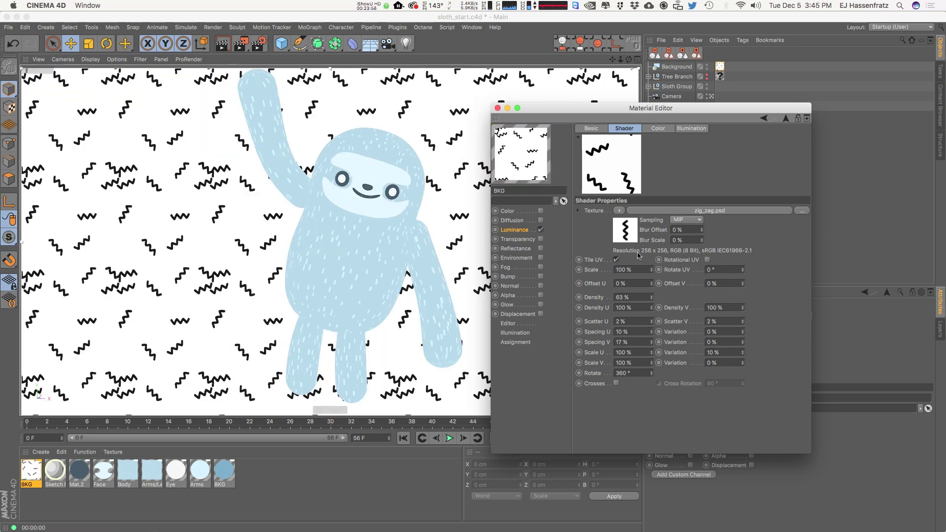
type("1")
left_click_drag(616, 321, 651, 331)
key("Tab")
type("1")
key("Return")
- Set Spacing U to 29% with 21% variation, Spacing V to 43% with 20% variation, and Density to 55%
left_click_drag(743, 333, 743, 326)
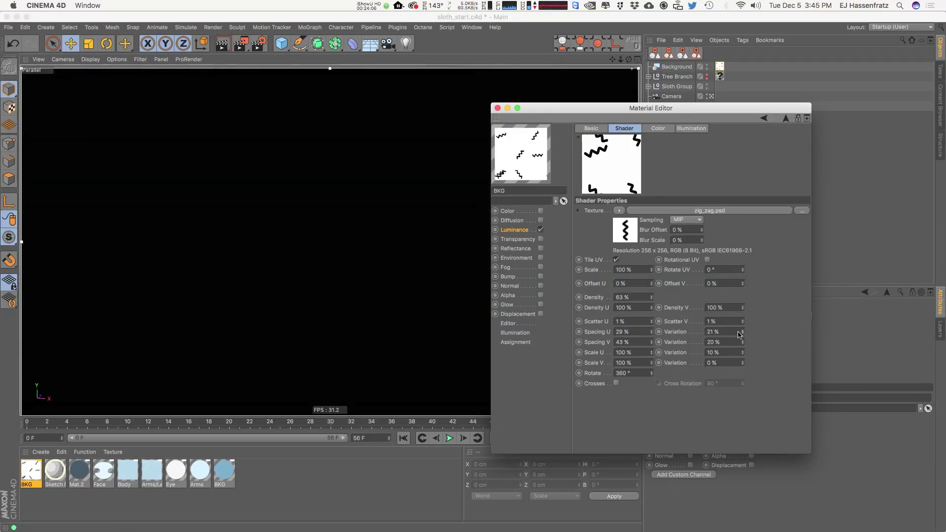
left_click_drag(651, 298, 652, 302)
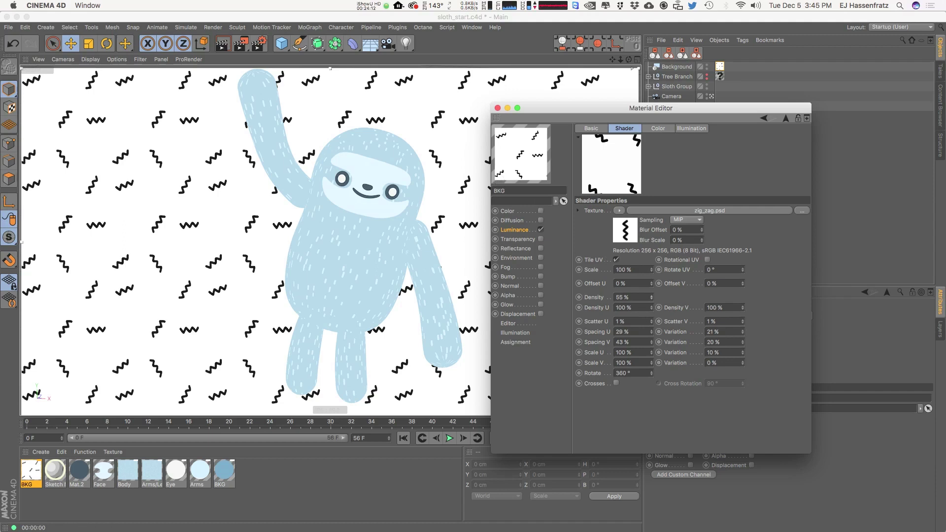
left_click(652, 296)
left_click(650, 297)
- Wrap the Hatch texture of the Luminance channel in a Colorizer shader and open the Colorizer's properties
left_click(542, 230)
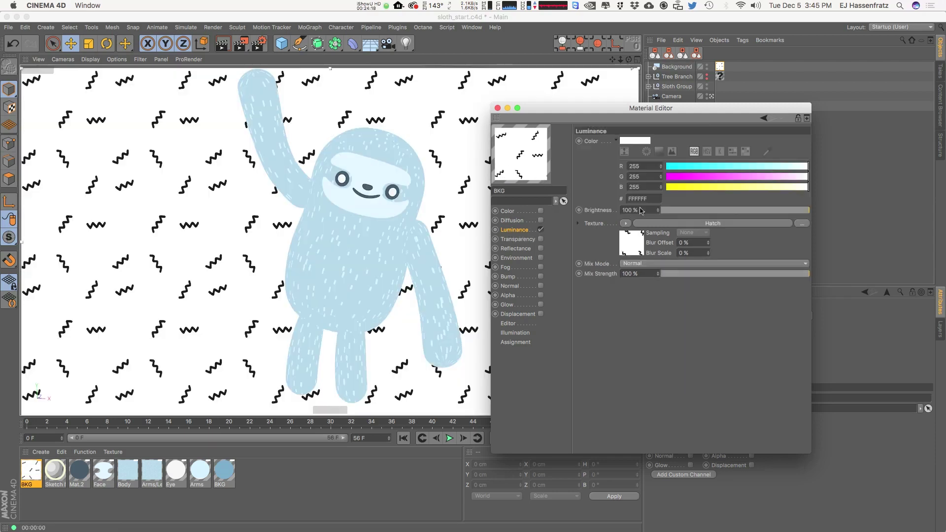
left_click(626, 223)
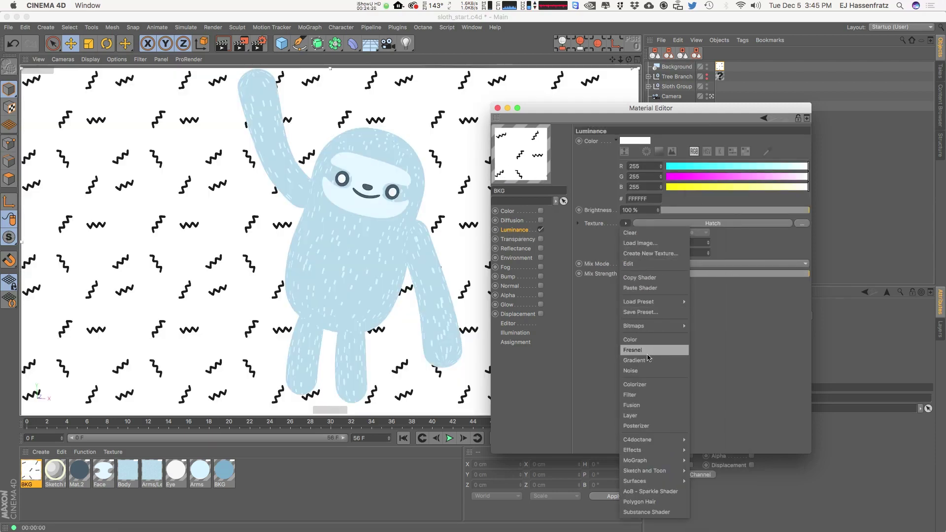
left_click(652, 384)
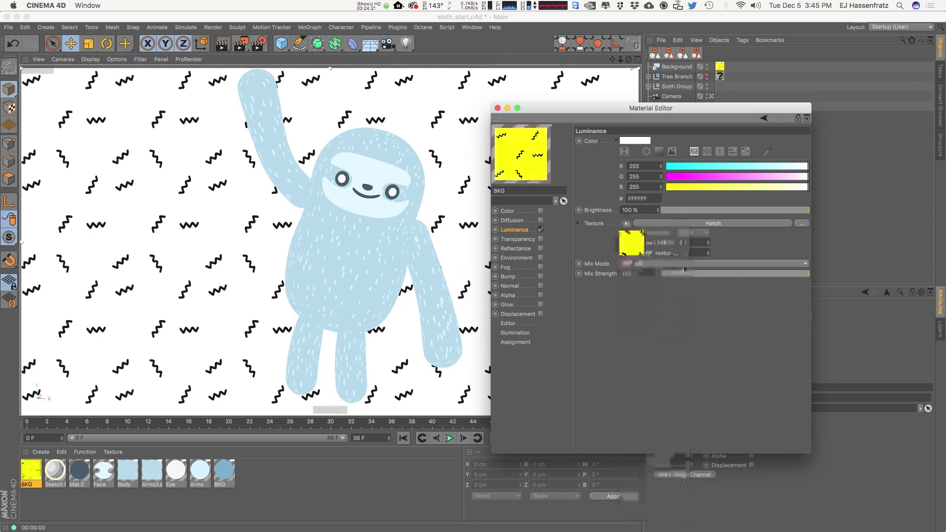
left_click(641, 256)
- Reduce the Colorizer gradient to two knots with Interpolation set to None
left_click_drag(618, 276, 641, 296)
left_click_drag(713, 277, 670, 277)
left_click_drag(809, 276, 740, 276)
left_click_drag(670, 276, 678, 276)
right_click(653, 286)
left_click(633, 277)
left_click(613, 270)
left_click(668, 285)
left_click(668, 347)
left_click_drag(634, 276, 685, 296)
- Color the first knot of the Colorizer gradient pale yellow, FCF69C
double_click(687, 277)
mouse_move(652, 216)
left_mouse_down()
mouse_move(673, 229)
mouse_move(647, 211)
left_mouse_up()
left_click_drag(719, 229, 719, 234)
left_click_drag(648, 226, 642, 211)
left_click(720, 226)
left_click(650, 212)
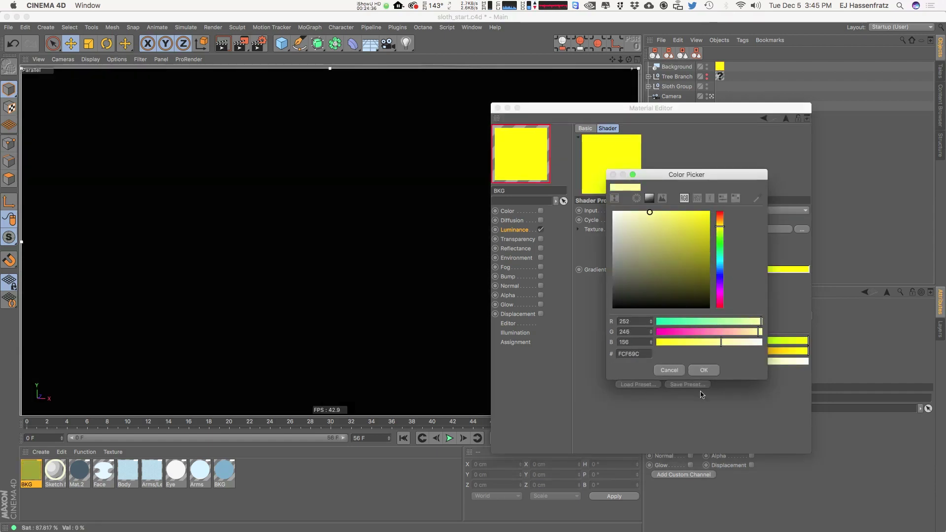
left_click(704, 370)
- Color the second gradient knot, at 64.18%, orange with the value F08741
double_click(741, 277)
left_click(759, 216)
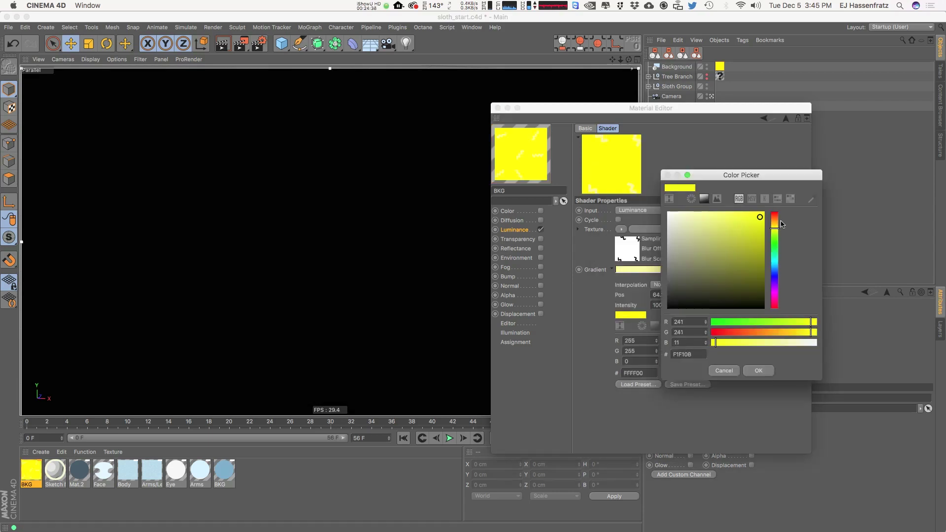
left_click(774, 218)
left_click_drag(750, 224, 721, 216)
left_click(738, 217)
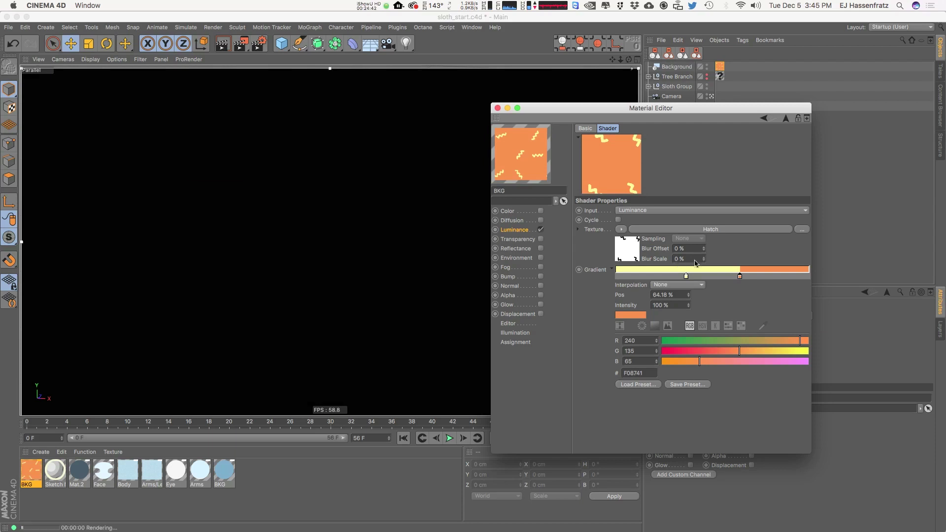
- Swap the gradient knots so orange comes first and pale yellow sits at 50.77%, and close the Material Editor
mouse_move(687, 276)
left_mouse_down("ctrl")
mouse_move(751, 278)
mouse_move(678, 277)
mouse_move(801, 277)
mouse_move(817, 288)
left_mouse_up("ctrl")
key("super+z")
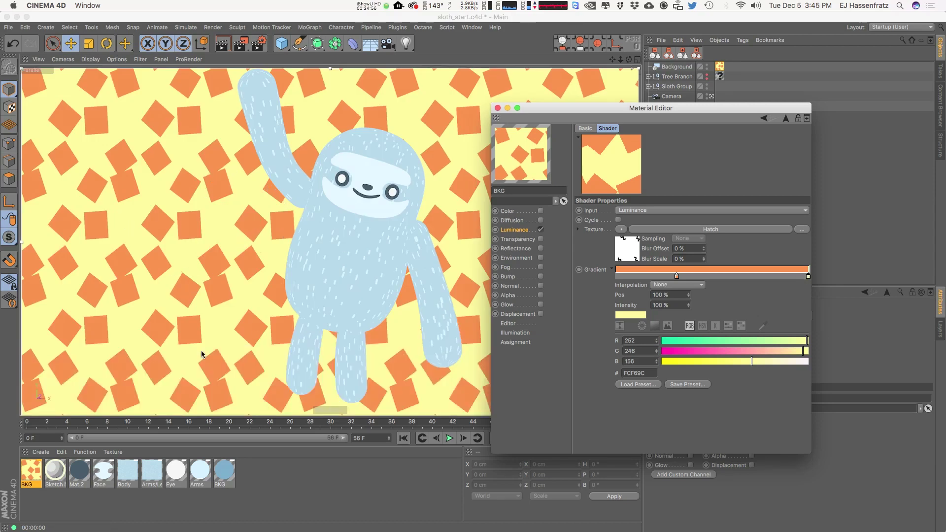
left_click_drag(809, 277, 714, 276)
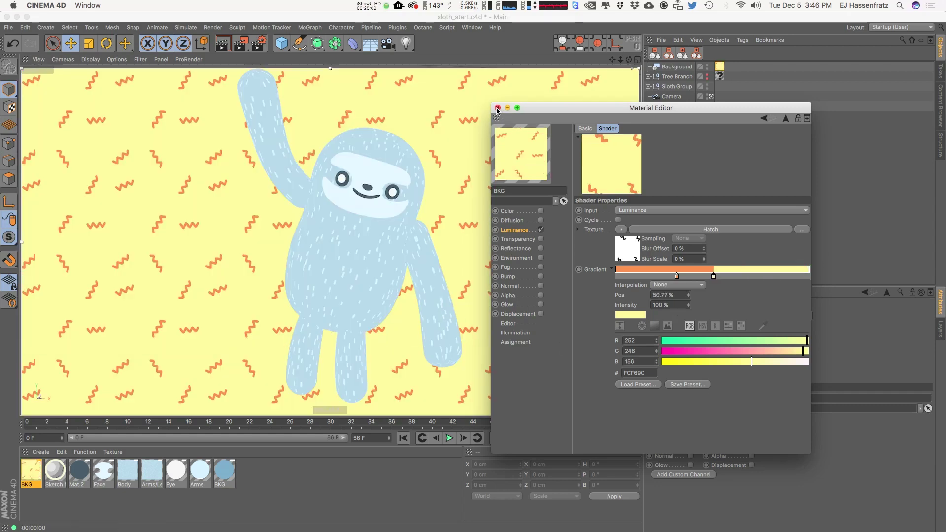
left_click(497, 108)
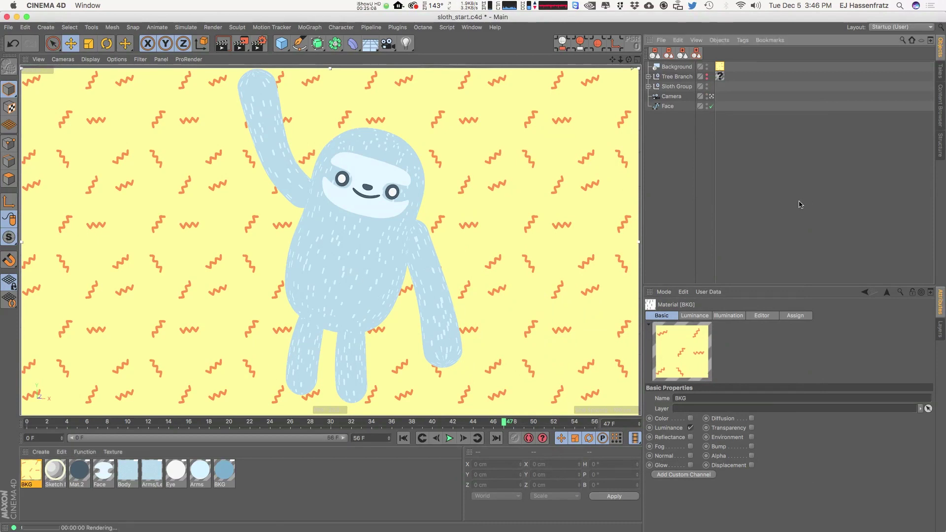
- Hide the Sloth Group so only the patterned background is rendered
left_click(707, 87)
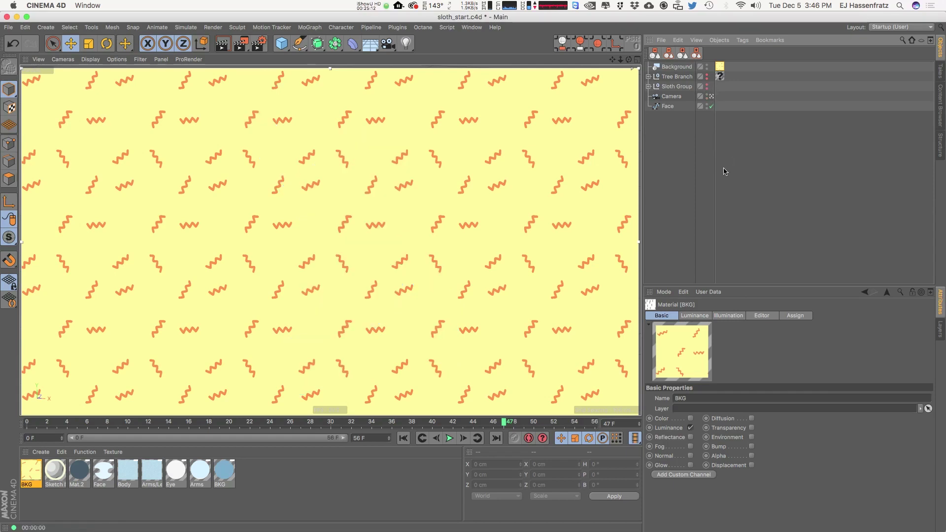